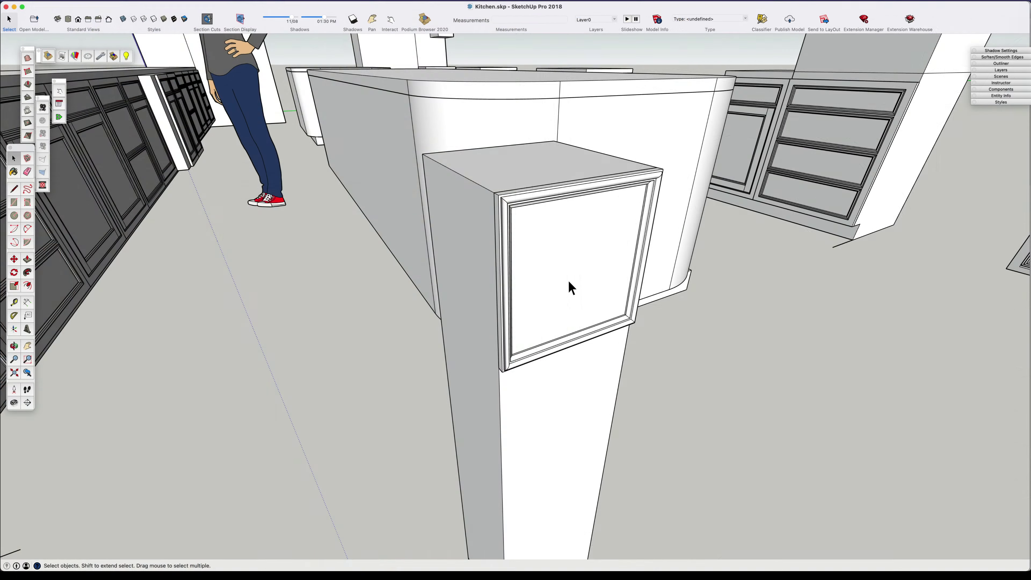
Place a vertical guide line through the middle of the square framed panel on top of the post
scroll(568, 281, up, 2)
scroll(562, 275, up, 3)
middle_drag(562, 275, 495, 137)
scroll(495, 137, up, 2)
middle_drag(473, 220, 423, 172)
key(t)
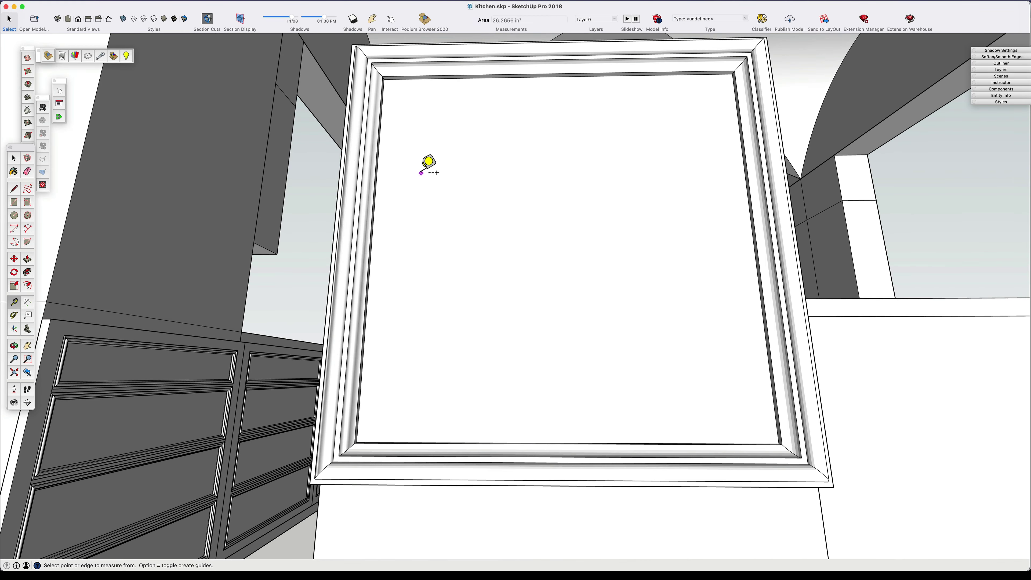
click(380, 140)
click(558, 77)
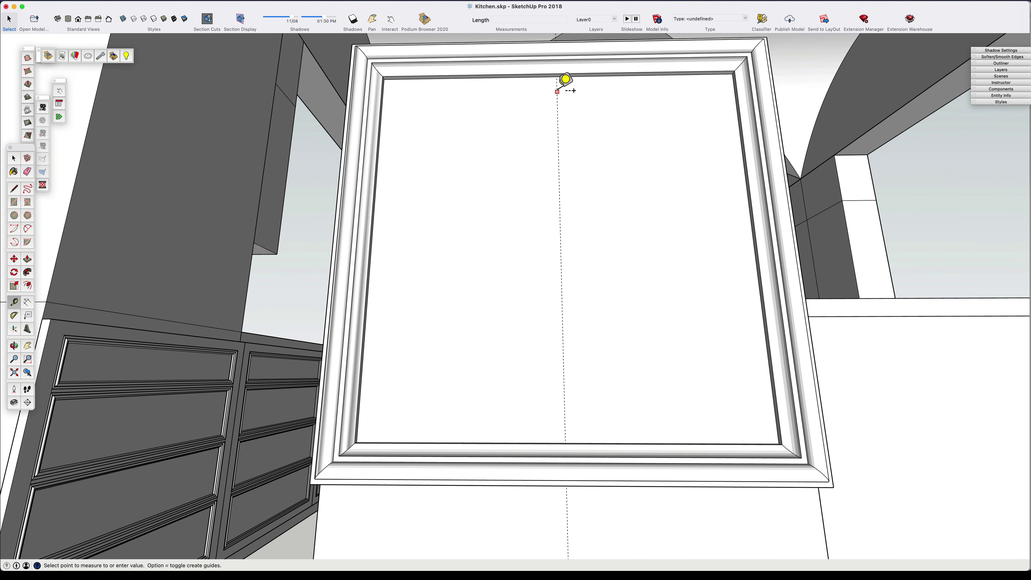
Place a horizontal guide line across the middle of the framed panel, crossing the vertical guide at its centre
click(558, 91)
key(Escape)
middle_drag(584, 142, 603, 389)
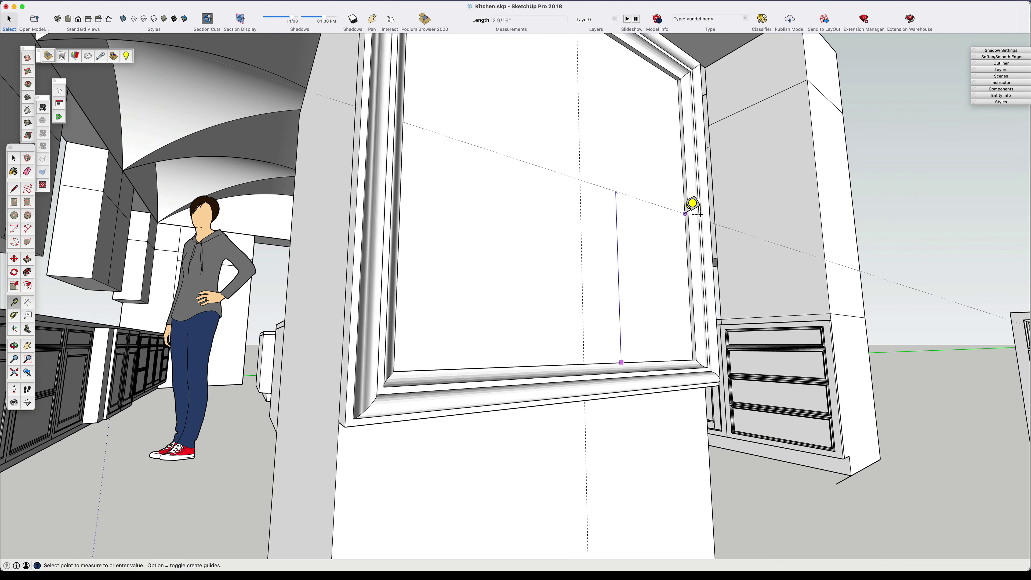
click(691, 203)
Draw a circle of about 2 7/16" radius centred on the guide intersection and open the resulting disc for editing
key(c)
scroll(573, 228, up, 3)
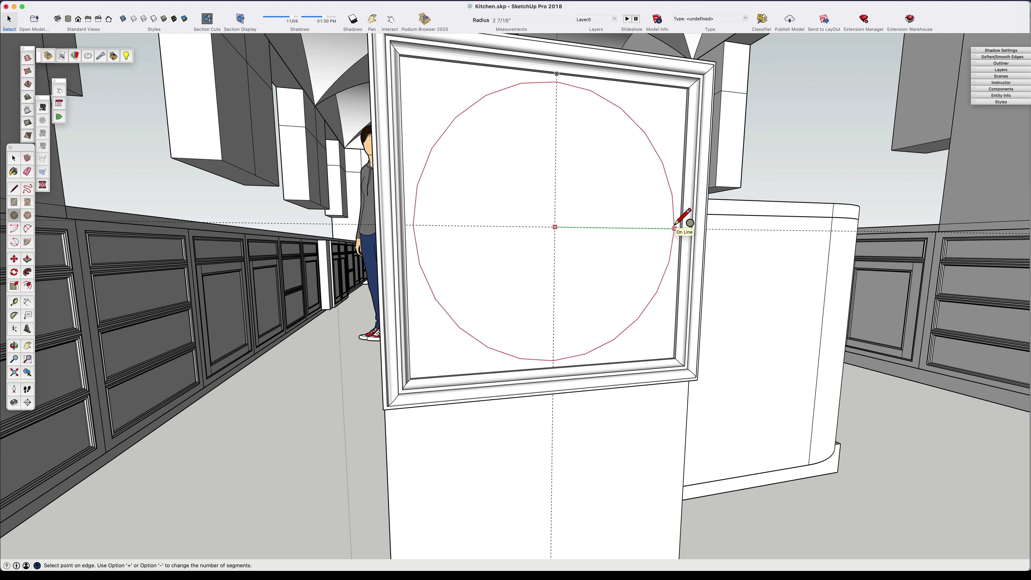
click(674, 228)
key(space)
click(628, 228)
middle_drag(628, 228, 567, 219)
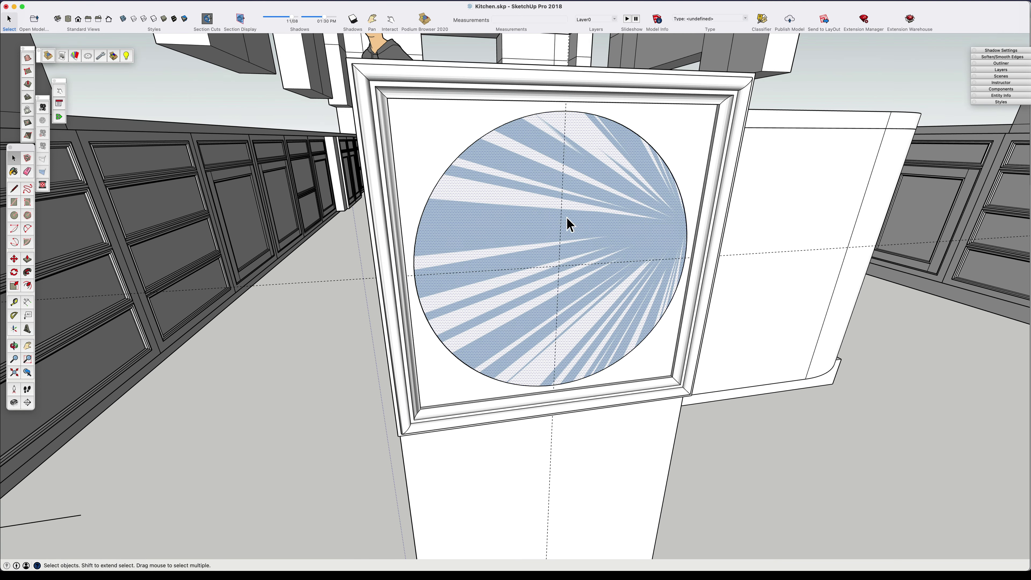
double_click(543, 212)
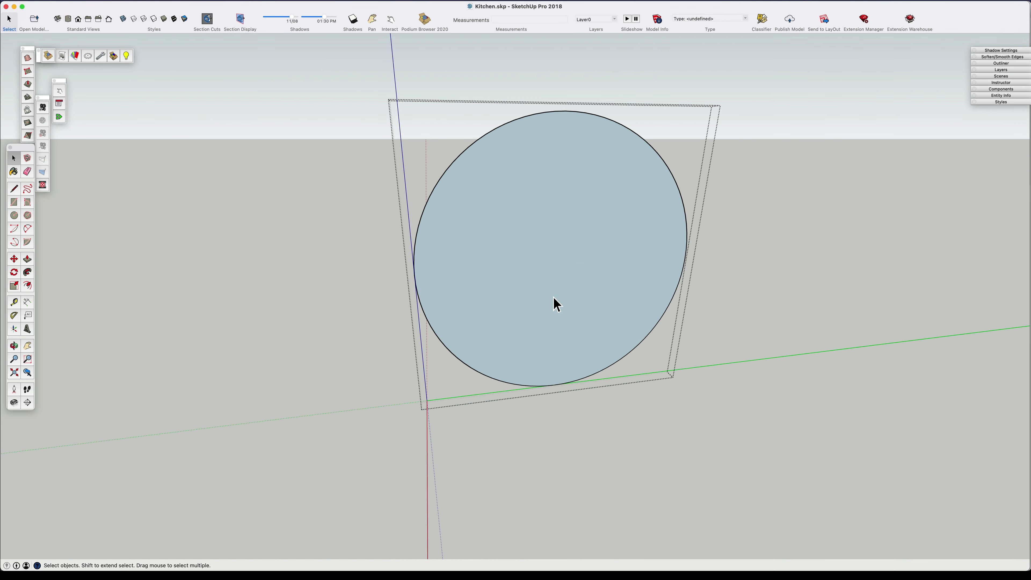
Offset the disc's edge far inward to leave a small circle at its centre
key(c)
key(space)
key(f)
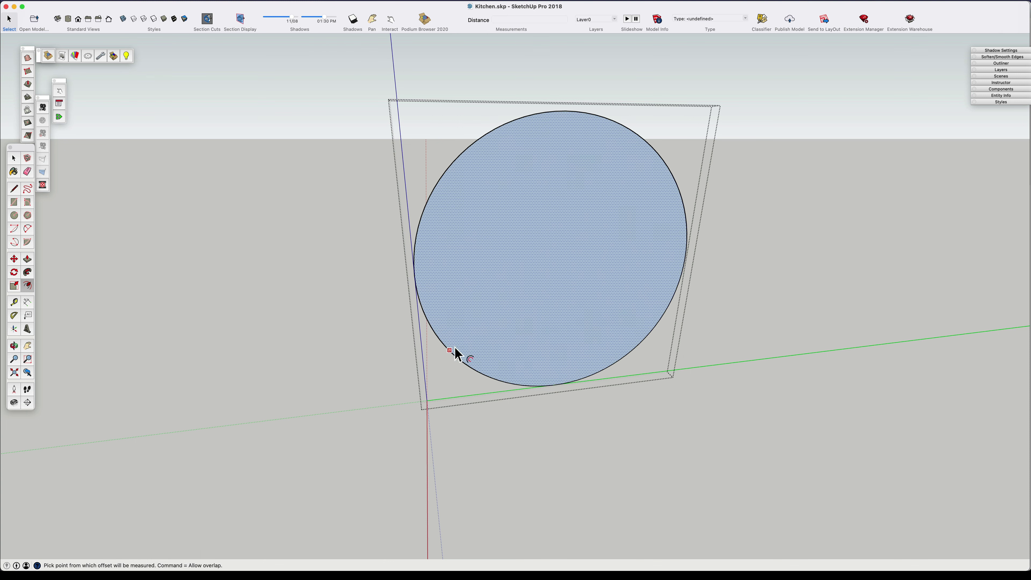
click(454, 348)
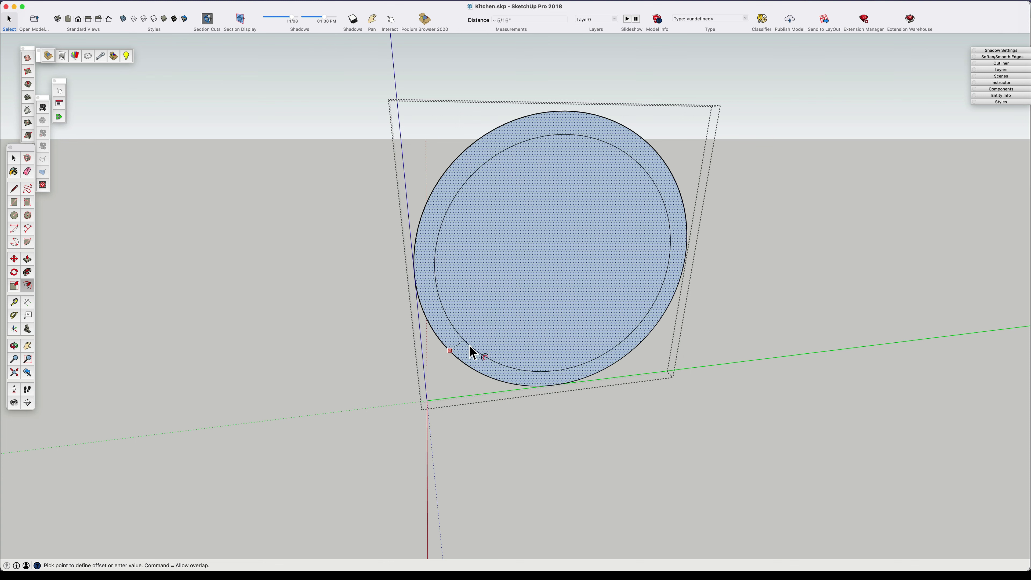
click(559, 295)
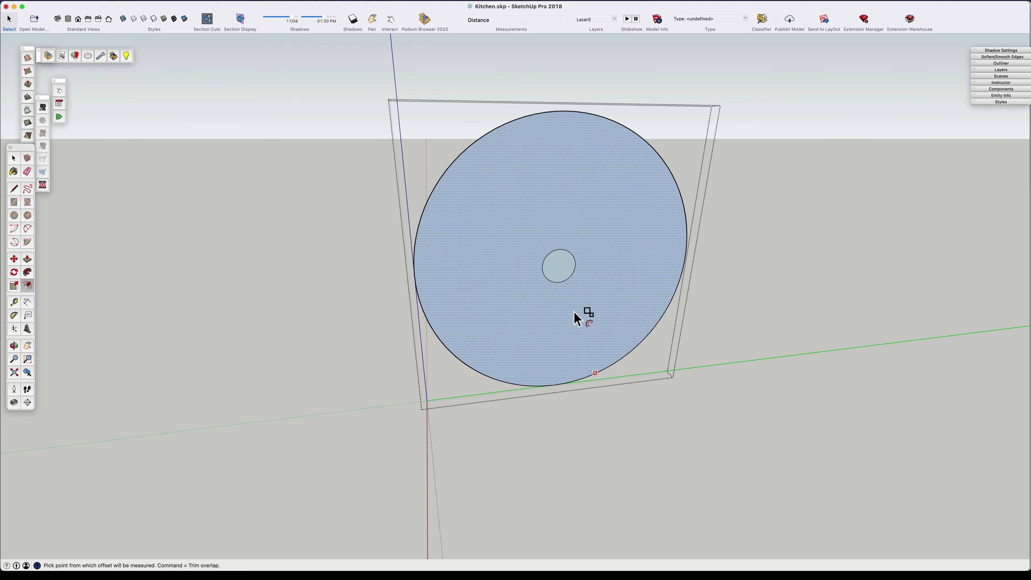
Offset the disc's outer edge inward to form a narrow rim, and offset the small centre circle outward by 0.75
click(464, 354)
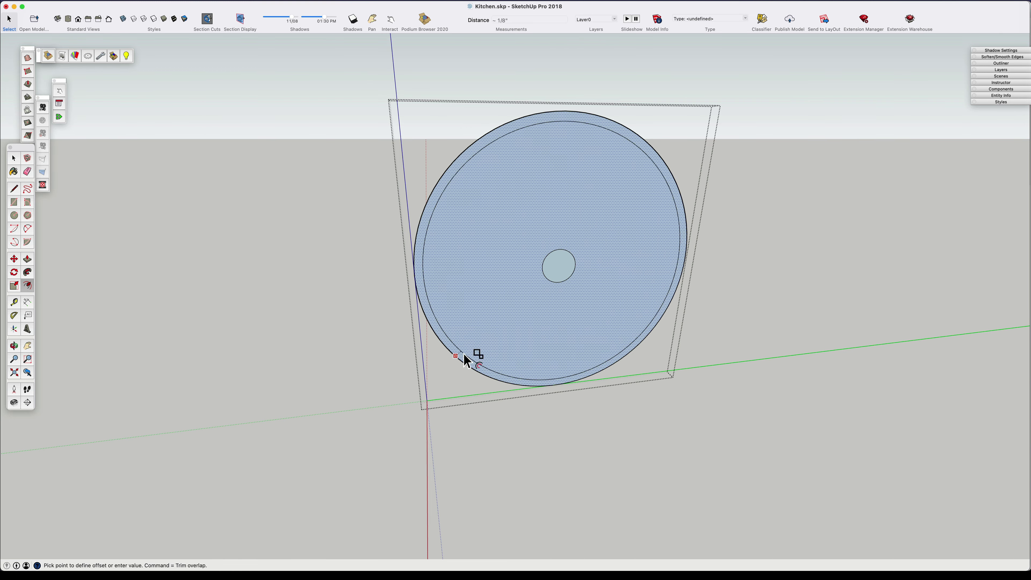
click(465, 354)
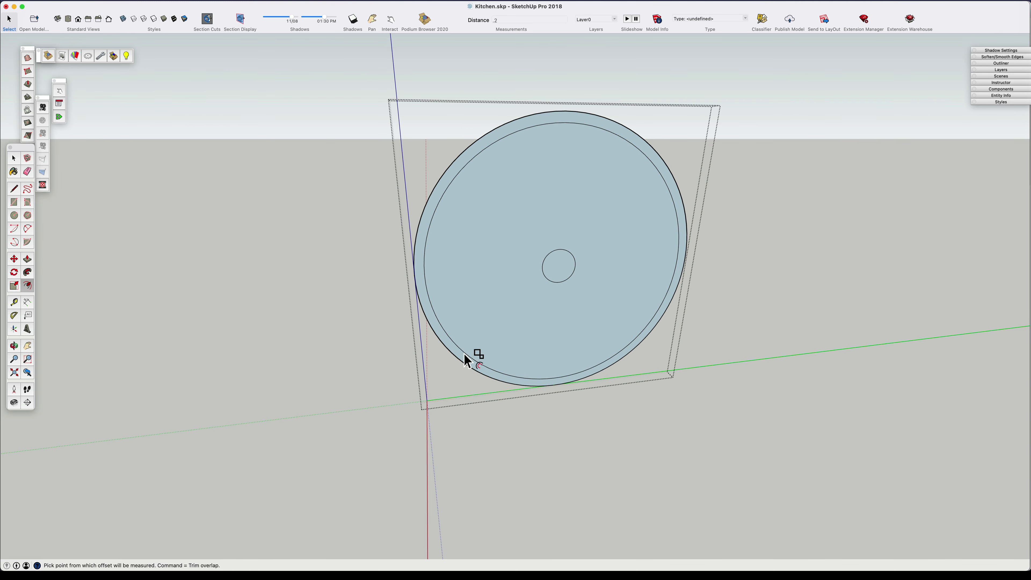
click(545, 262)
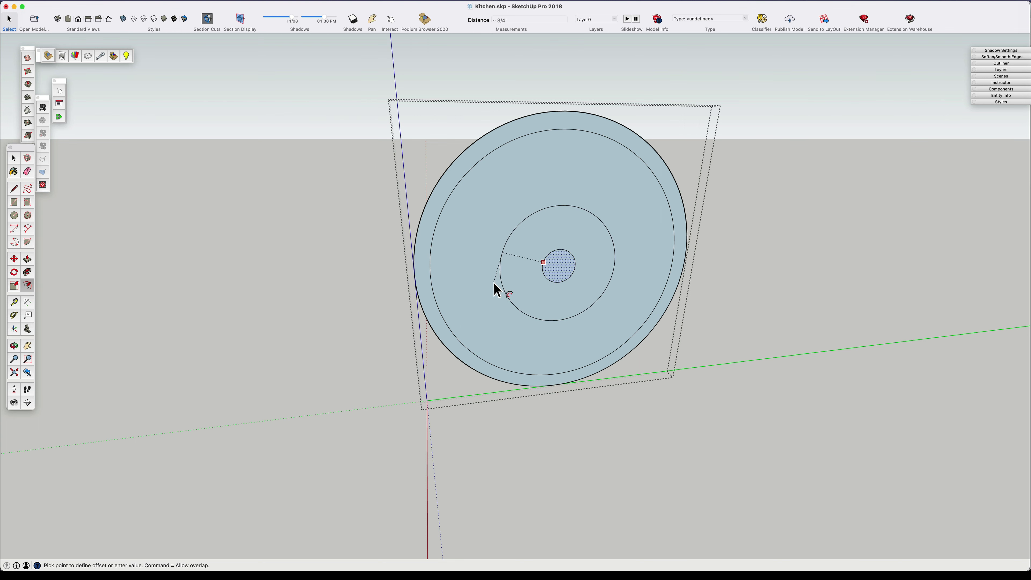
key(Escape)
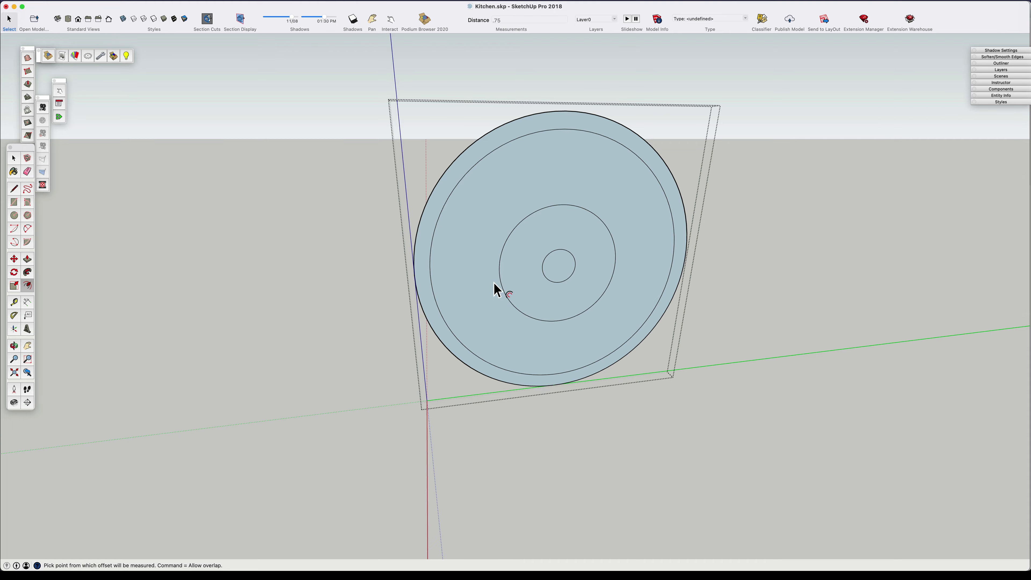
click(494, 283)
Select all the disc's geometry inside its group and reverse its faces so the front sides point outward
key(space)
middle_drag(544, 267, 515, 277)
key(h)
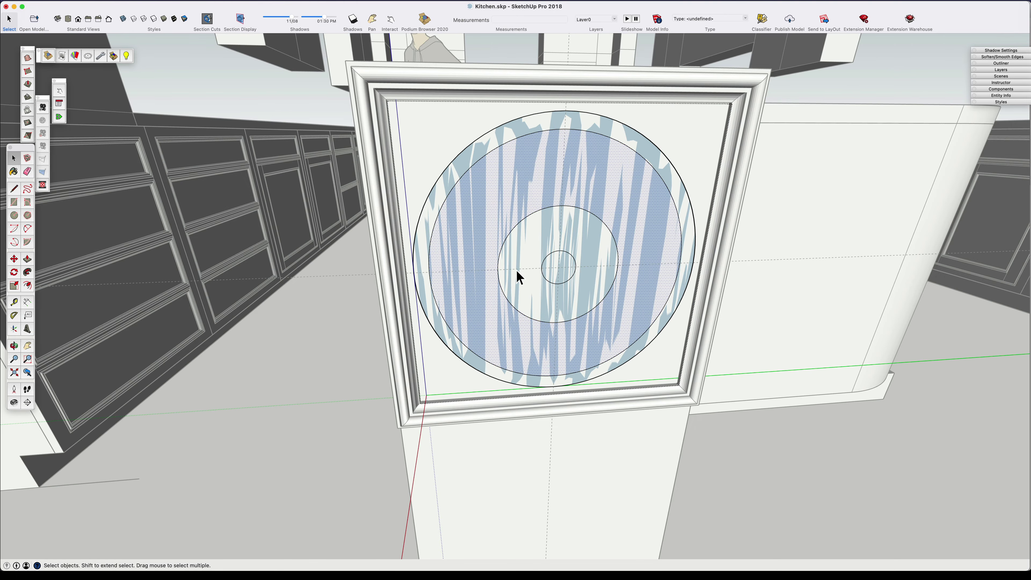
middle_drag(545, 152, 589, 183)
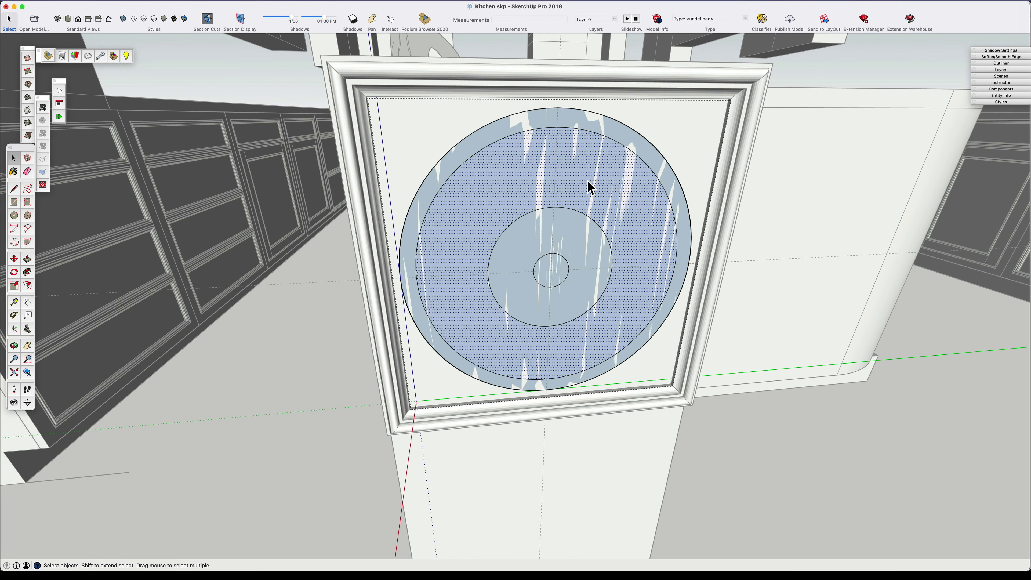
key(Escape)
click(587, 181)
key(Escape)
double_click(557, 253)
double_click(557, 254)
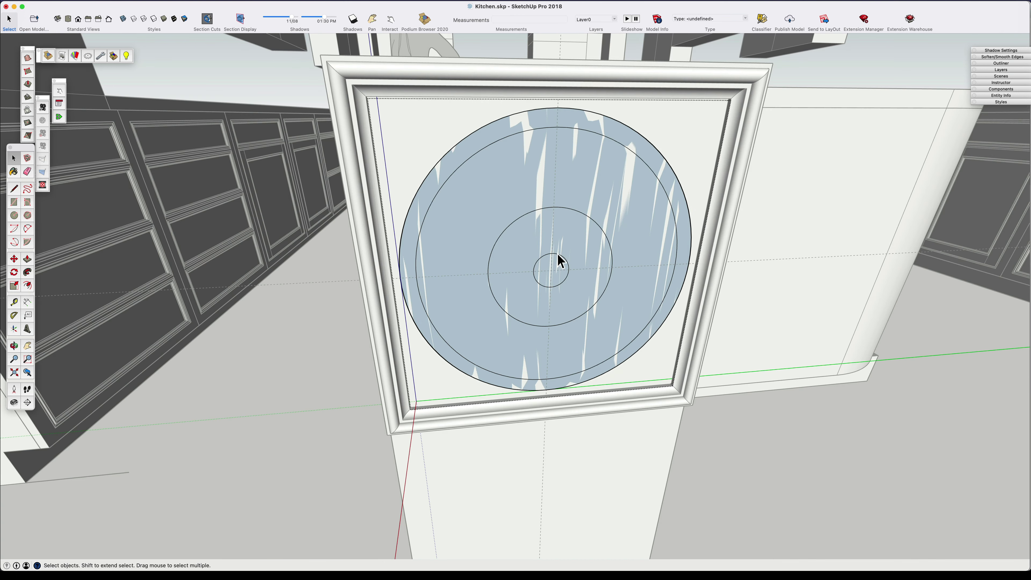
key(h)
triple_click(507, 211)
right_click(507, 211)
click(568, 300)
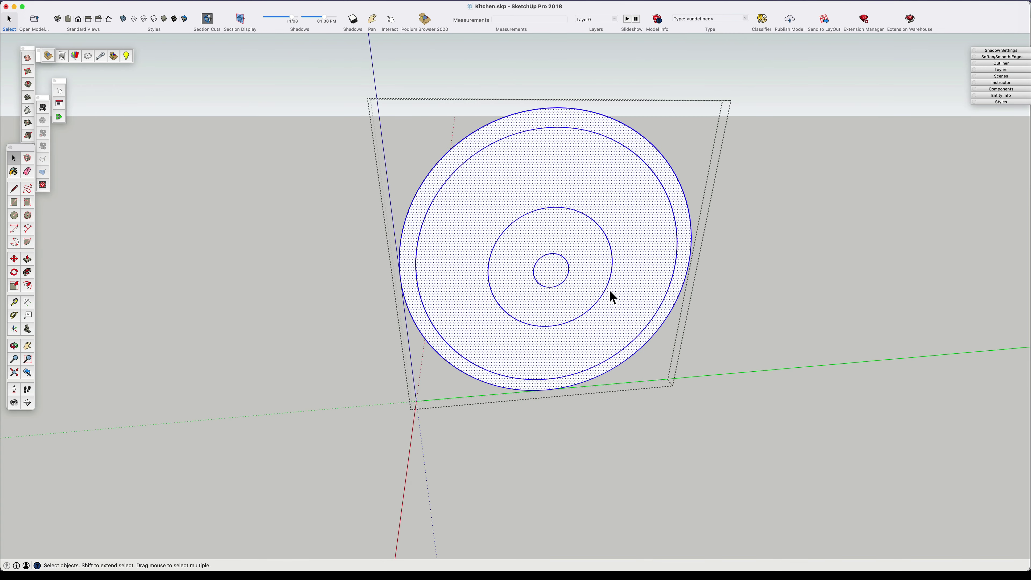
Show the rest of the model and extrude the small centre circle outward about 5/16" into a round knob
middle_drag(600, 291, 500, 260)
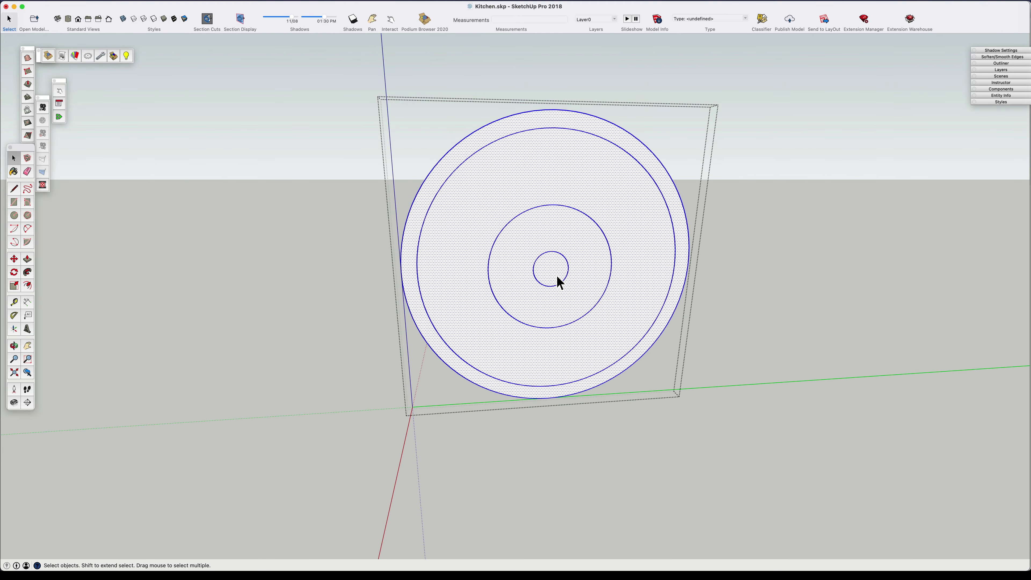
key(h)
middle_drag(557, 278, 617, 292)
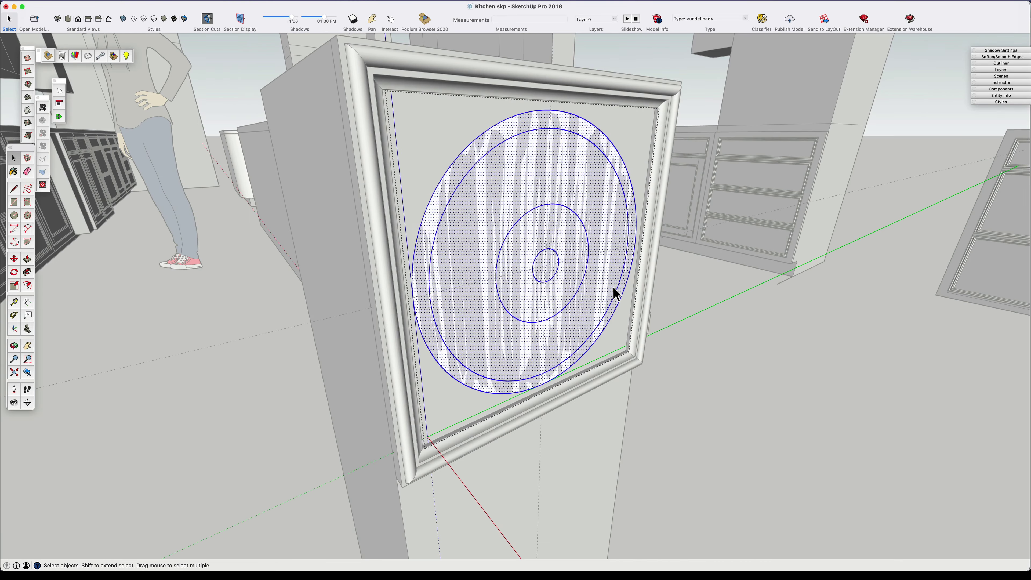
click(543, 271)
scroll(544, 268, up, 4)
scroll(549, 280, down, 2)
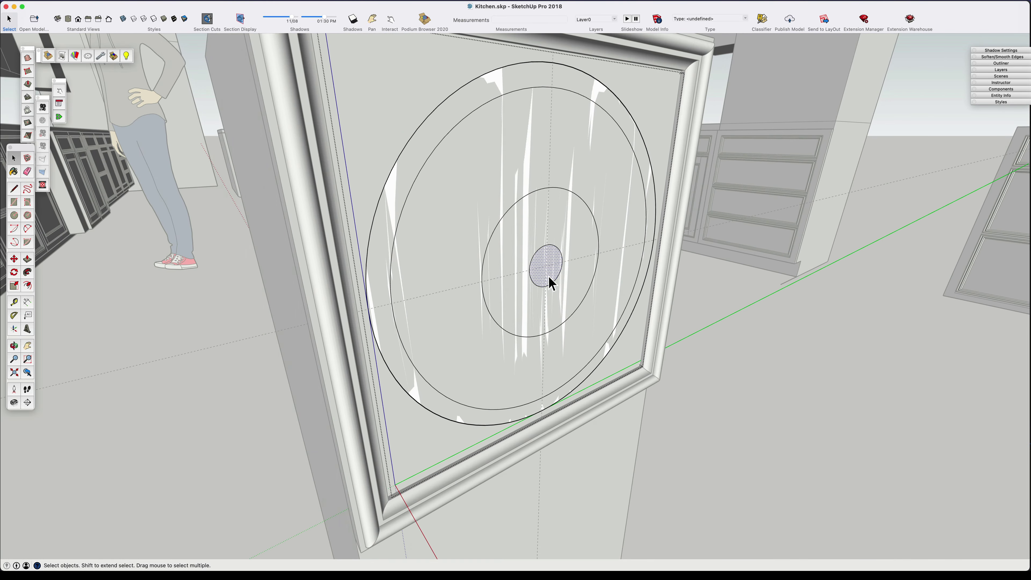
key(p)
click(546, 266)
scroll(557, 271, down, 4)
click(557, 276)
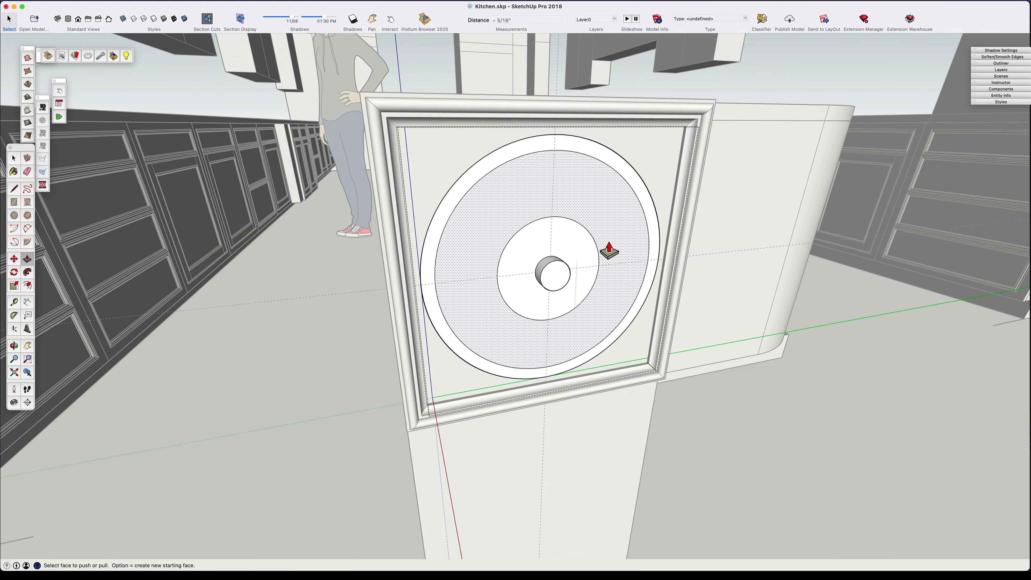
Draw a short line projecting outward from the disc face at the top of the inner rim circle
scroll(537, 283, up, 3)
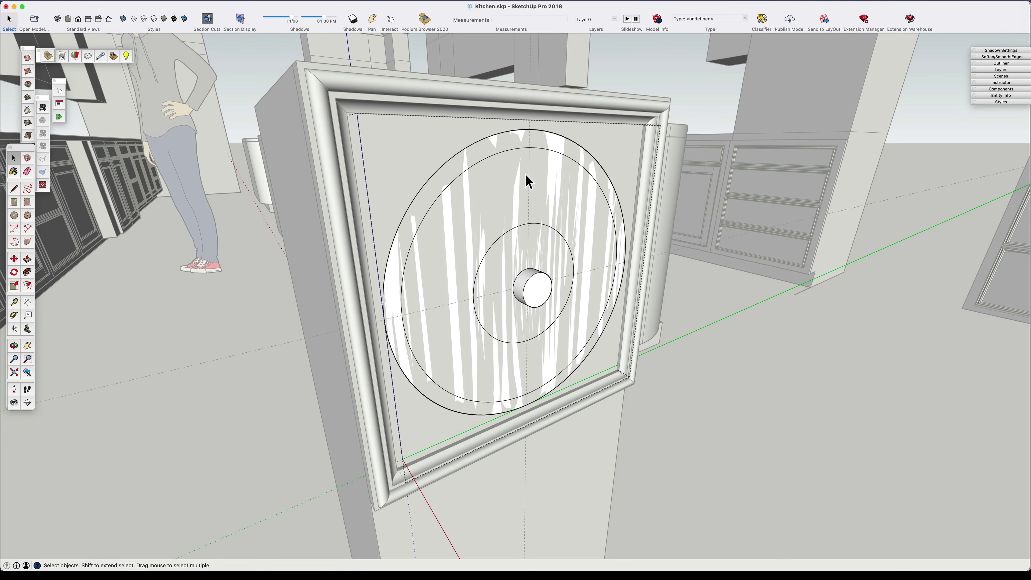
key(l)
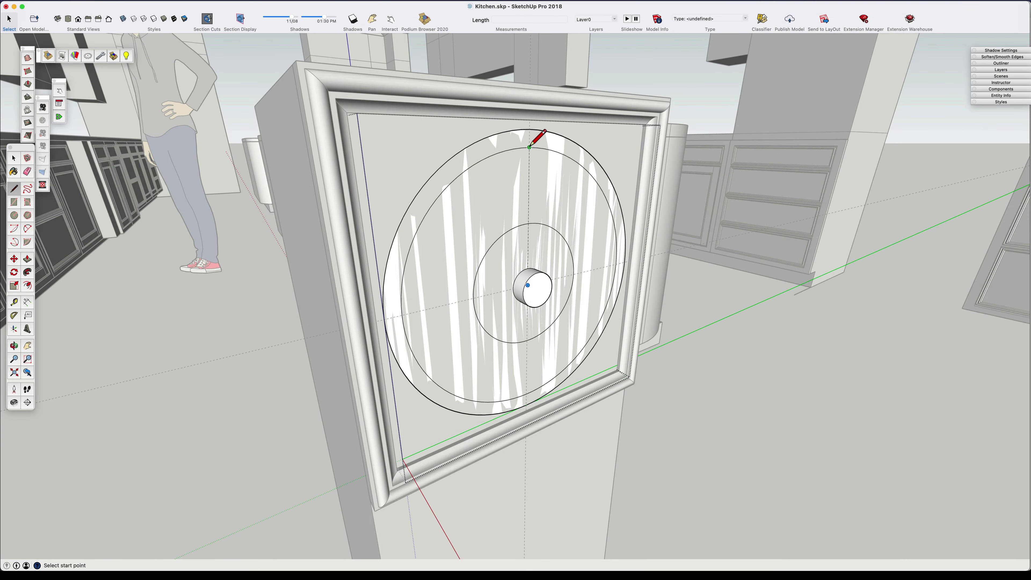
mouse_move(537, 147)
middle_down()
mouse_move(654, 214)
mouse_move(555, 157)
middle_up()
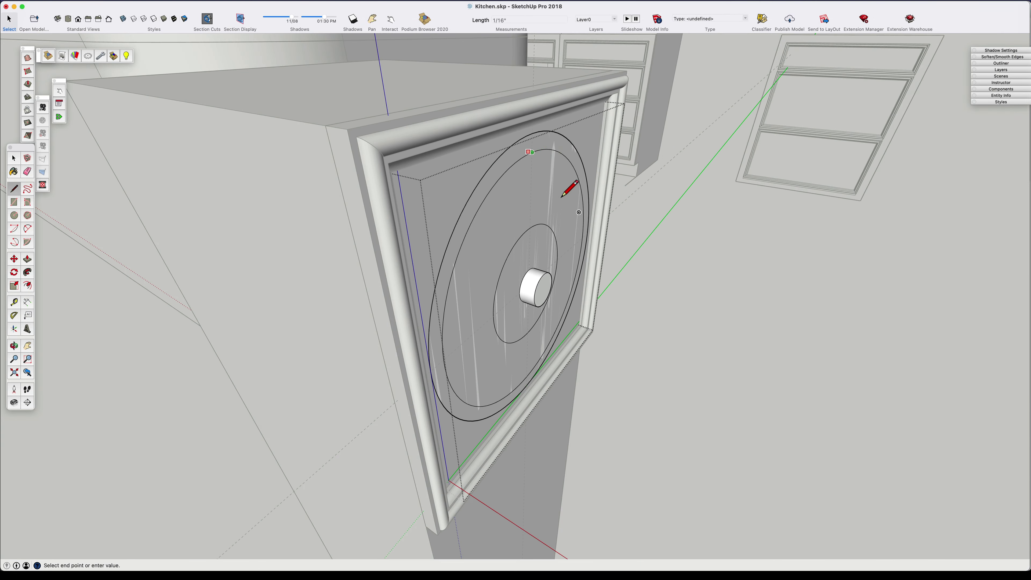
click(619, 92)
key(space)
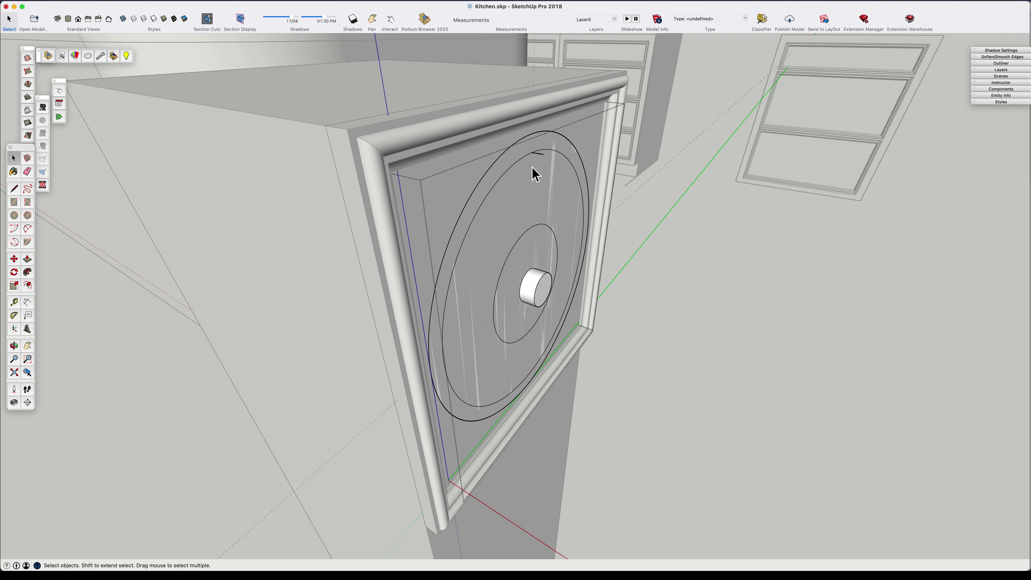
Draw an arc with a bulge of about 1/16" from the short line's outer end to the top of the outer circle
key(a)
click(544, 154)
click(533, 135)
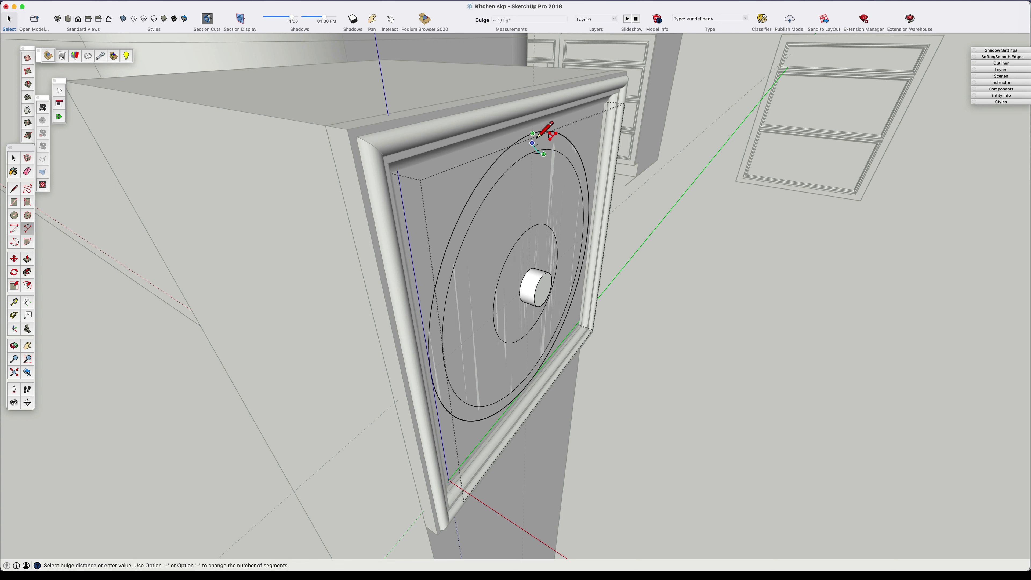
scroll(544, 136, up, 5)
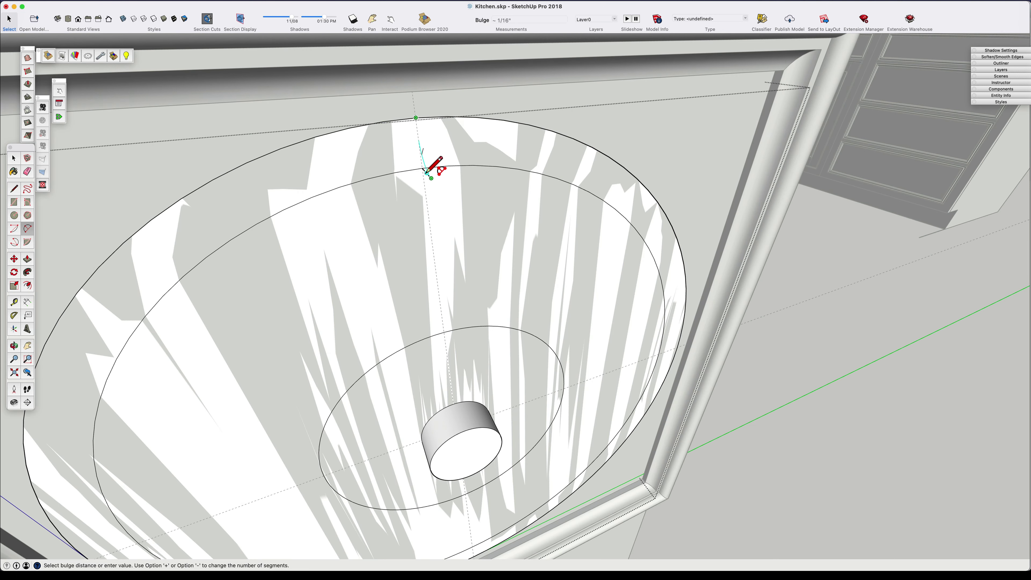
middle_drag(426, 171, 432, 158)
click(431, 154)
key(space)
Close the rim profile with a straight line along the disc face between the inner and outer rim circles
scroll(446, 161, down, 5)
key(l)
click(436, 161)
click(435, 141)
key(space)
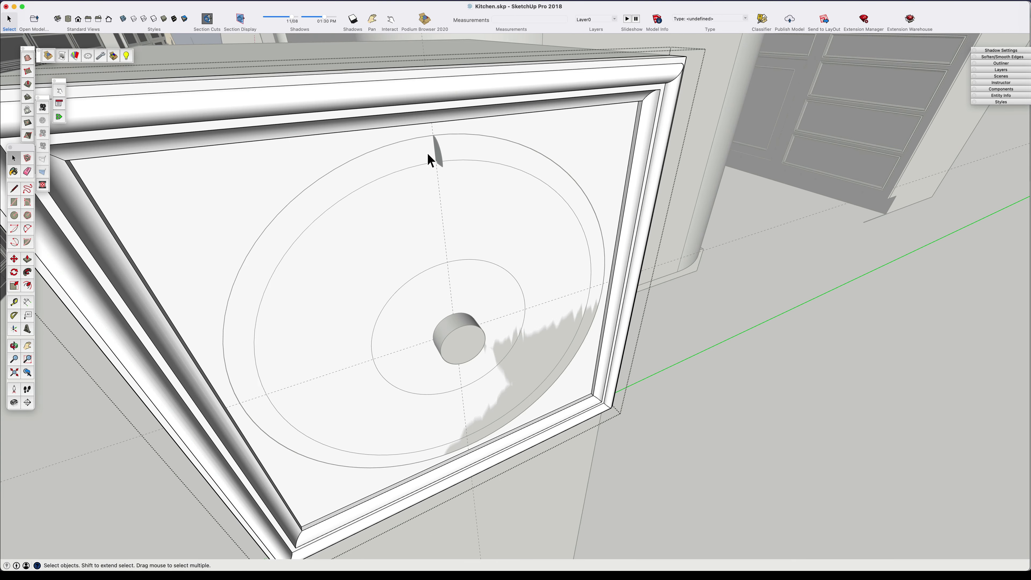
Sweep the arched profile around the disc's outer circle to form a raised rim, and delete the leftover selected edge
double_click(439, 157)
triple_click(440, 156)
key(i)
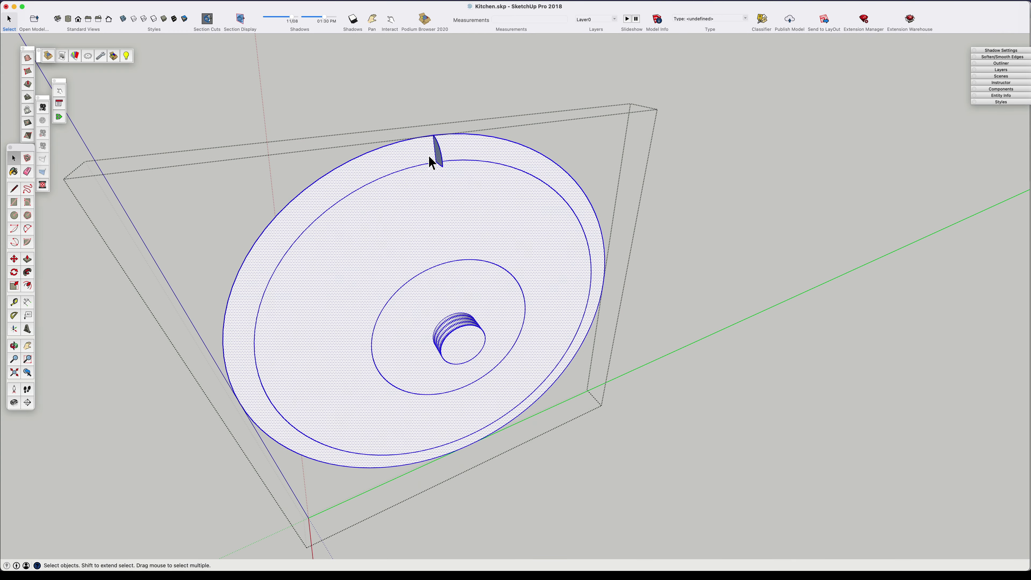
click(419, 138)
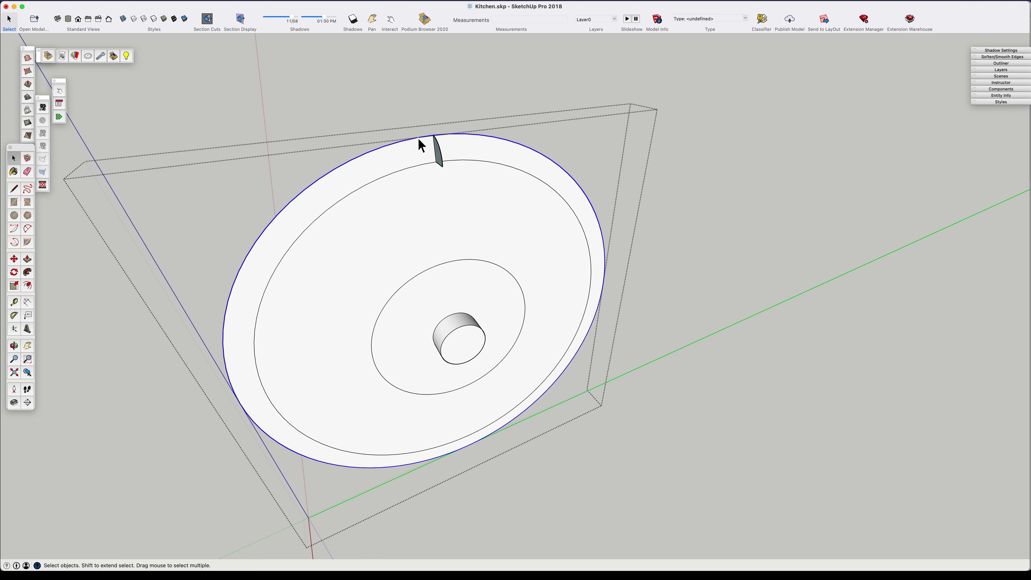
key(o)
key(Delete)
middle_drag(411, 305, 529, 260)
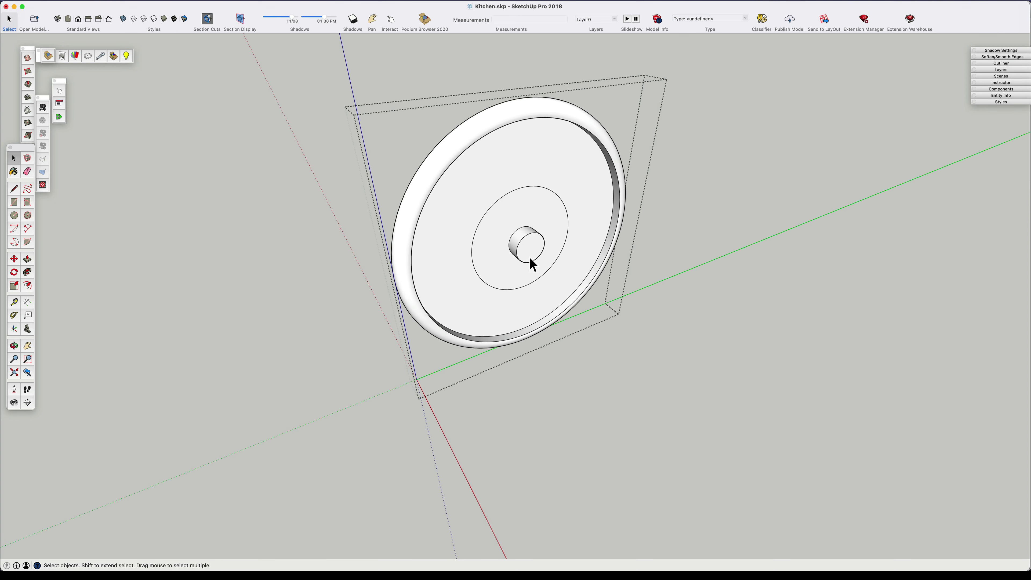
scroll(529, 259, down, 3)
scroll(515, 224, up, 3)
key(Escape)
Draw a large circle centred on the guide intersection, covering the round disc inside the square frame
double_click(514, 225)
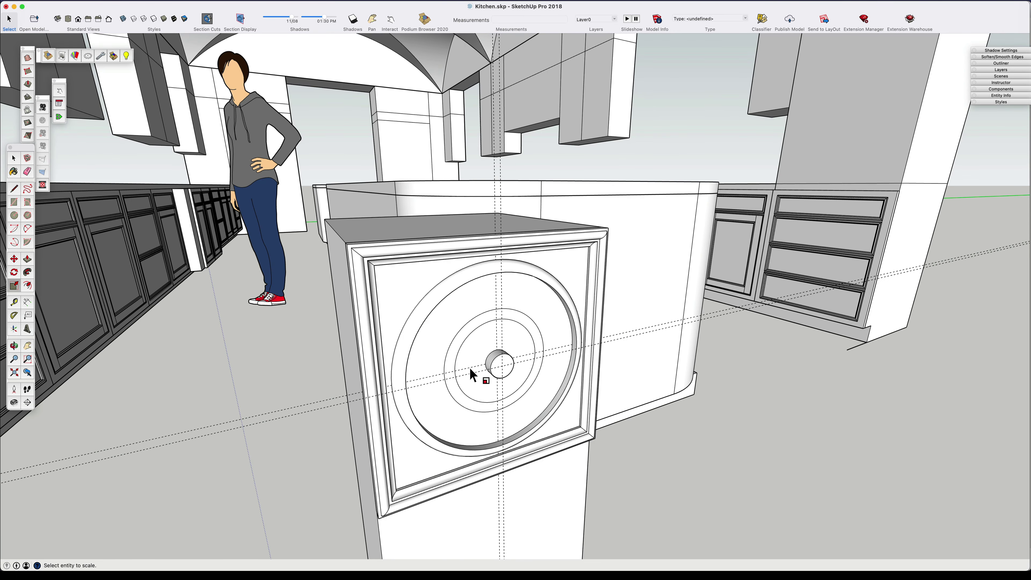
key(c)
key(space)
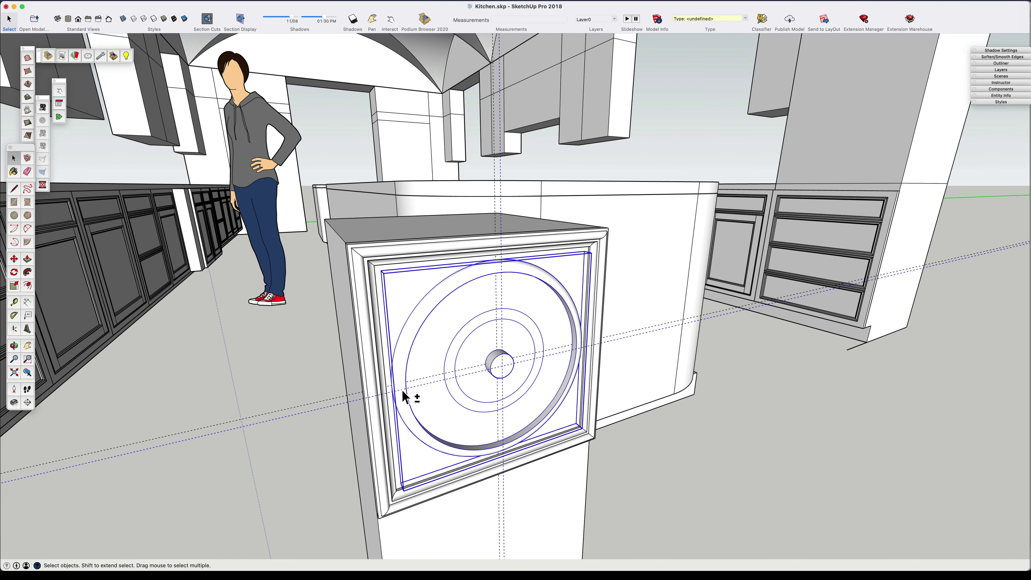
shift+click(404, 391)
key(c)
click(503, 365)
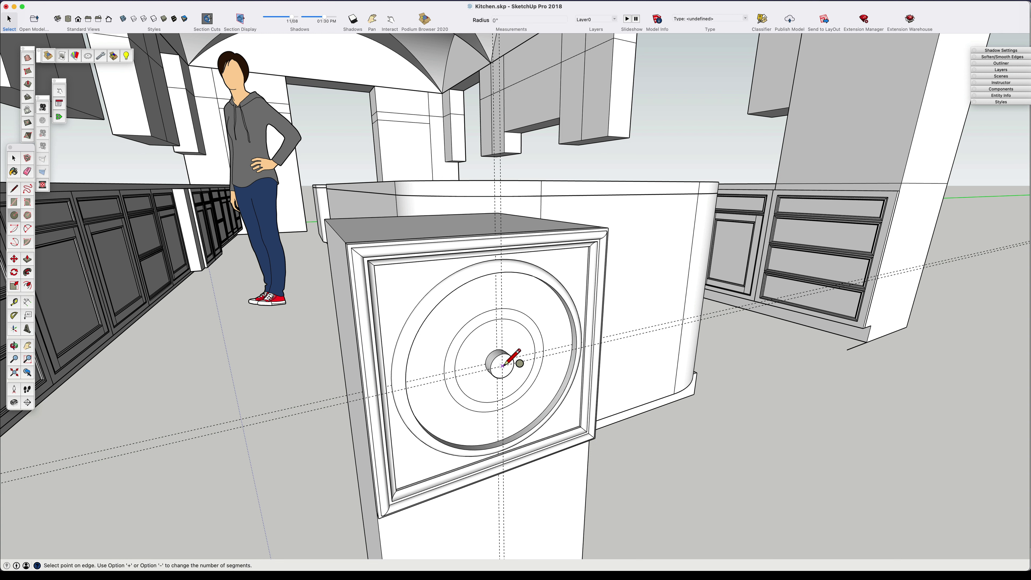
click(565, 350)
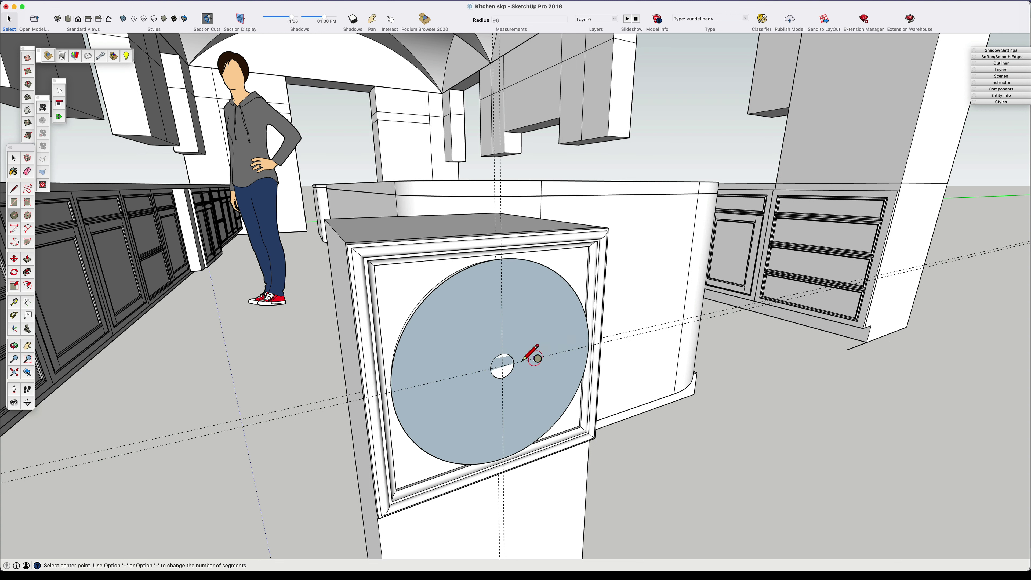
Draw a straight line from the large circle's centre to its bottom edge
key(space)
click(450, 351)
key(l)
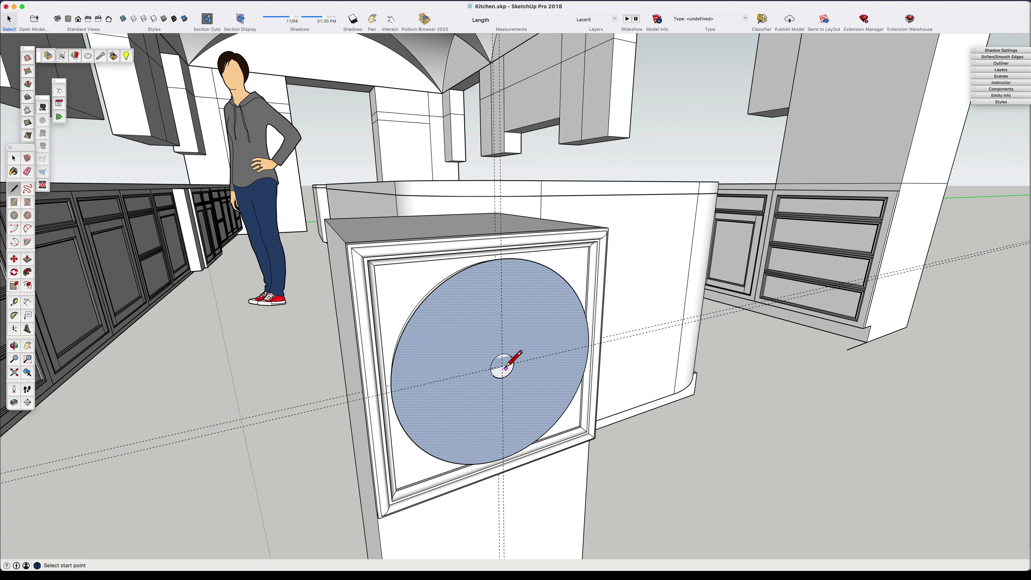
click(503, 366)
click(504, 457)
key(space)
Draw an upright circle of radius 2.5 beside the framed panel, perpendicular to the panel face
mouse_move(579, 396)
middle_down()
mouse_move(520, 368)
mouse_move(588, 389)
middle_up()
key(c)
scroll(660, 400, up, 3)
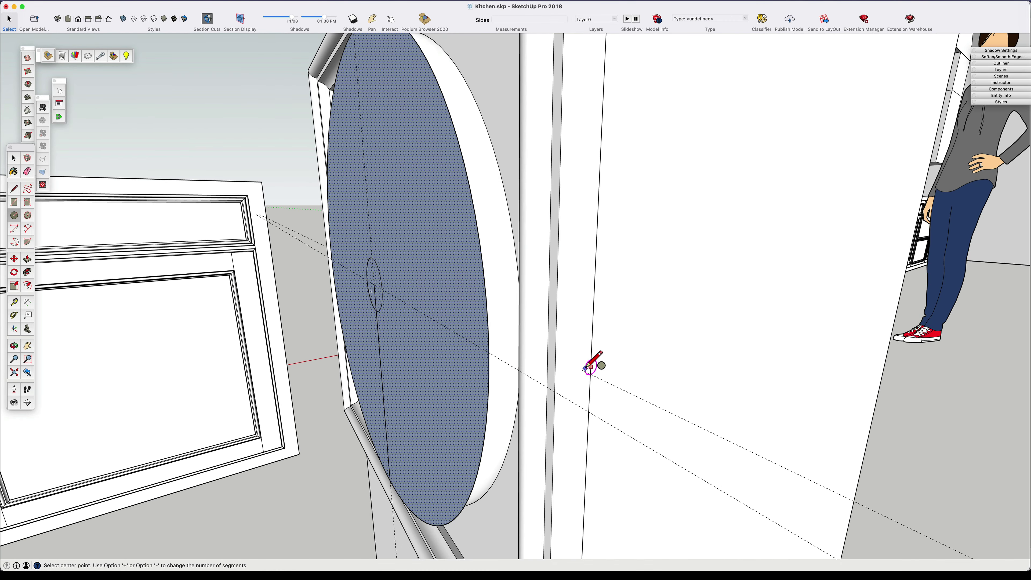
click(545, 380)
scroll(594, 380, down, 5)
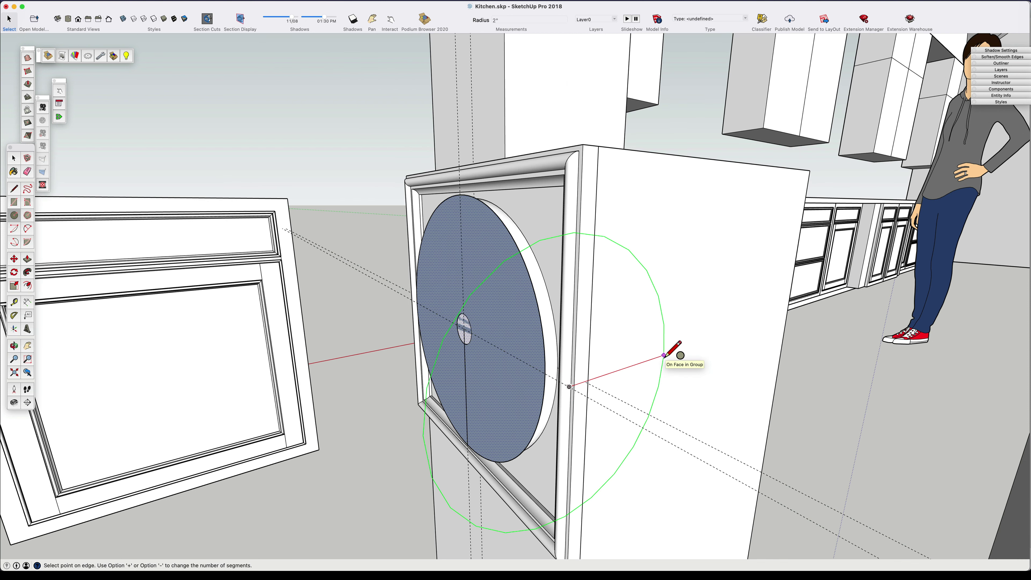
click(664, 356)
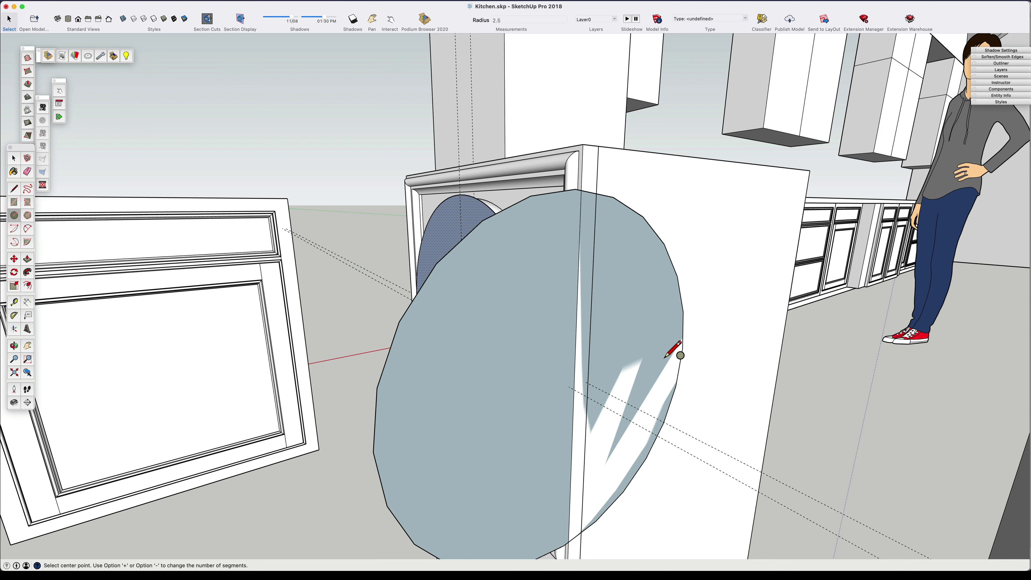
key(space)
Draw two radius lines on the upright circle, from its centre to the top and to the front, to mark off a quarter
scroll(530, 284, down, 3)
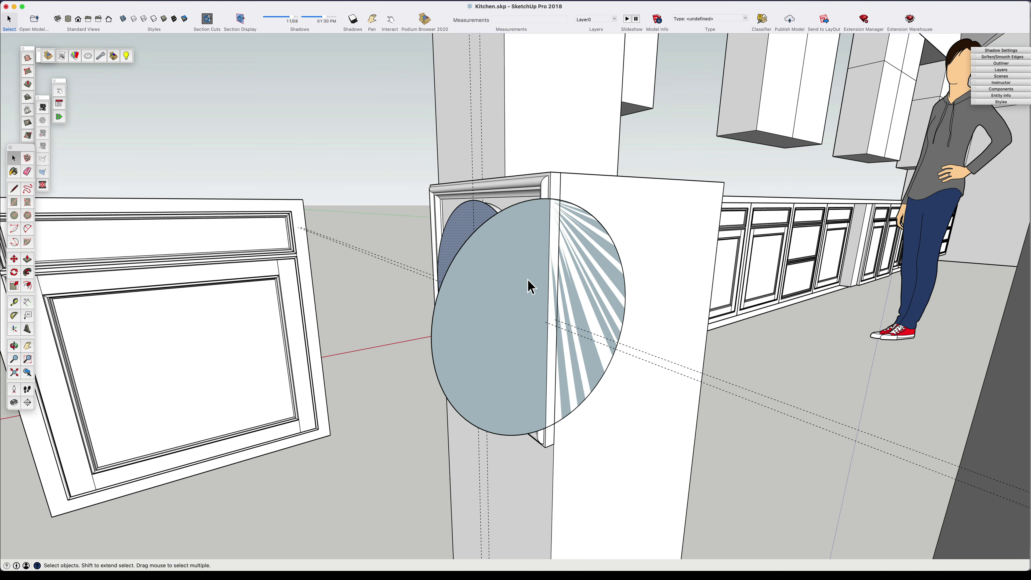
scroll(548, 320, up, 3)
click(550, 384)
key(l)
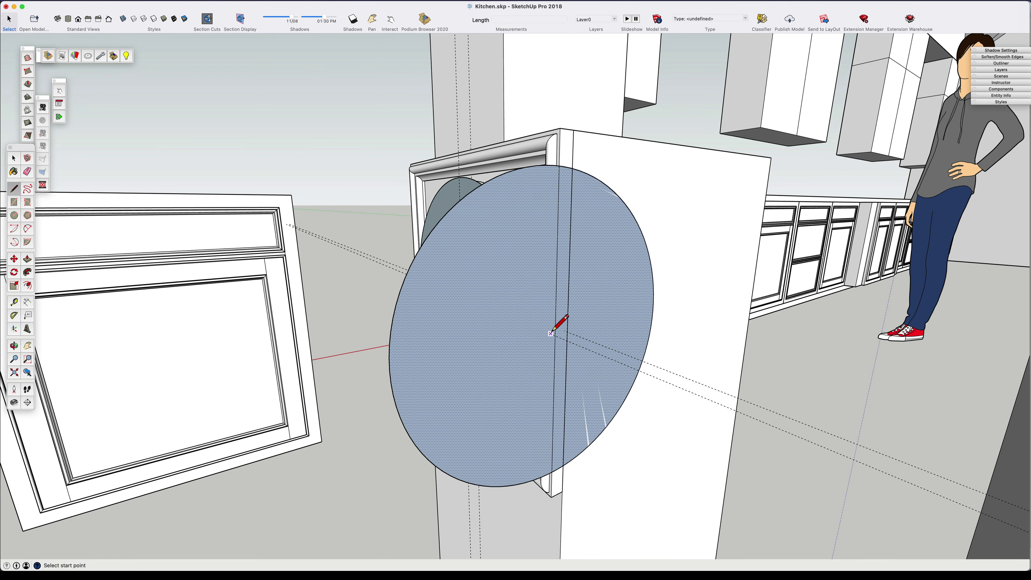
click(550, 334)
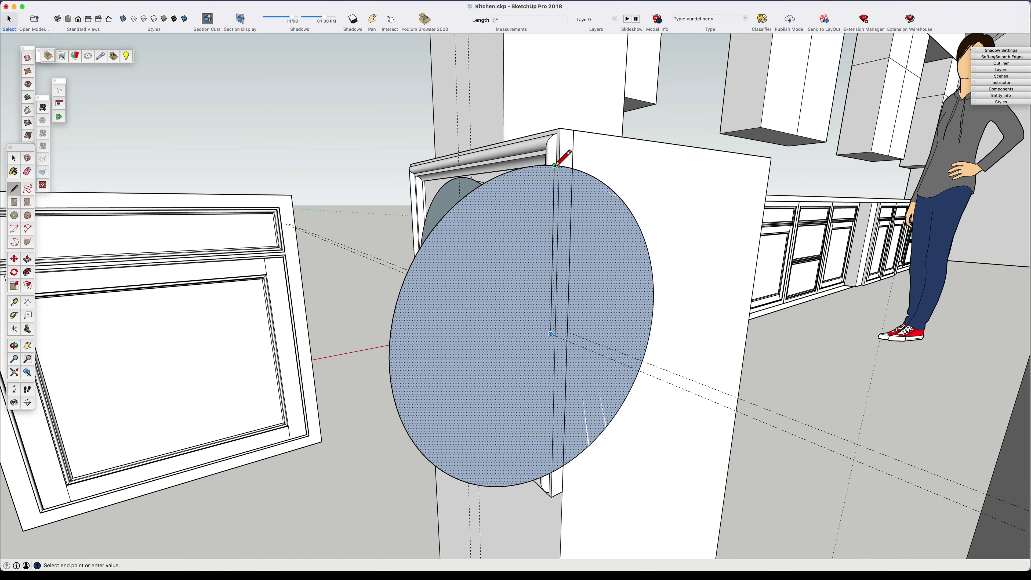
click(551, 334)
click(390, 370)
key(space)
Copy the quarter-circle profile by its corner to the centre of the large circle on the panel
key(m)
key(alt)
middle_drag(483, 297, 686, 286)
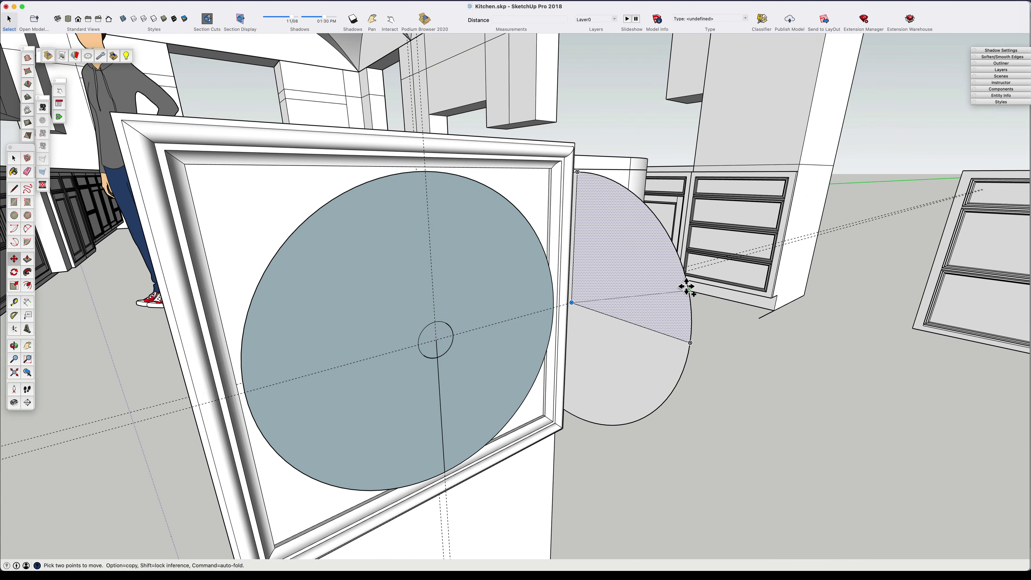
click(572, 302)
click(437, 339)
Erase the straight line running from the large circle's centre to its bottom edge
key(e)
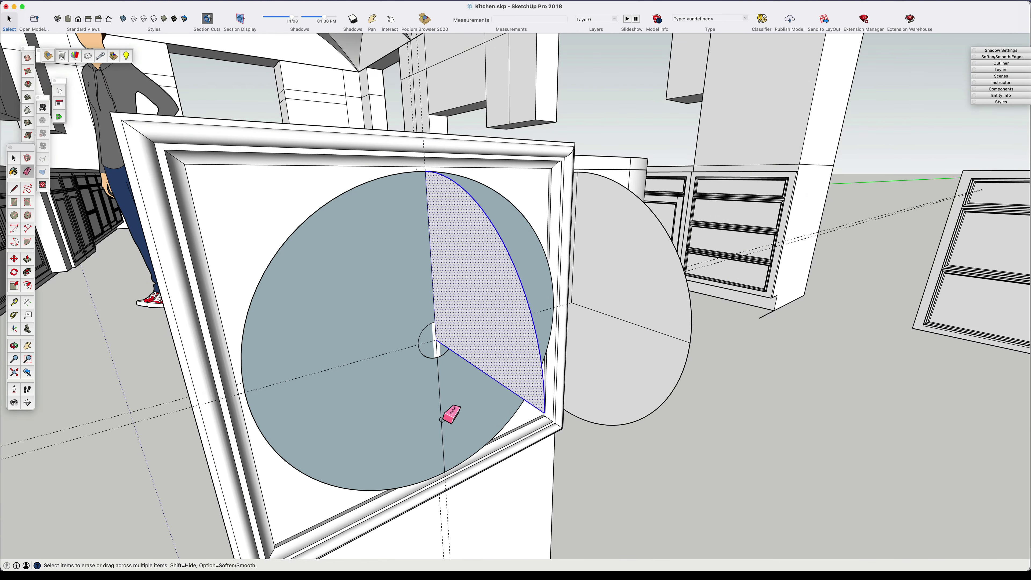
scroll(451, 409, down, 5)
key(space)
triple_click(433, 412)
scroll(434, 410, up, 6)
key(e)
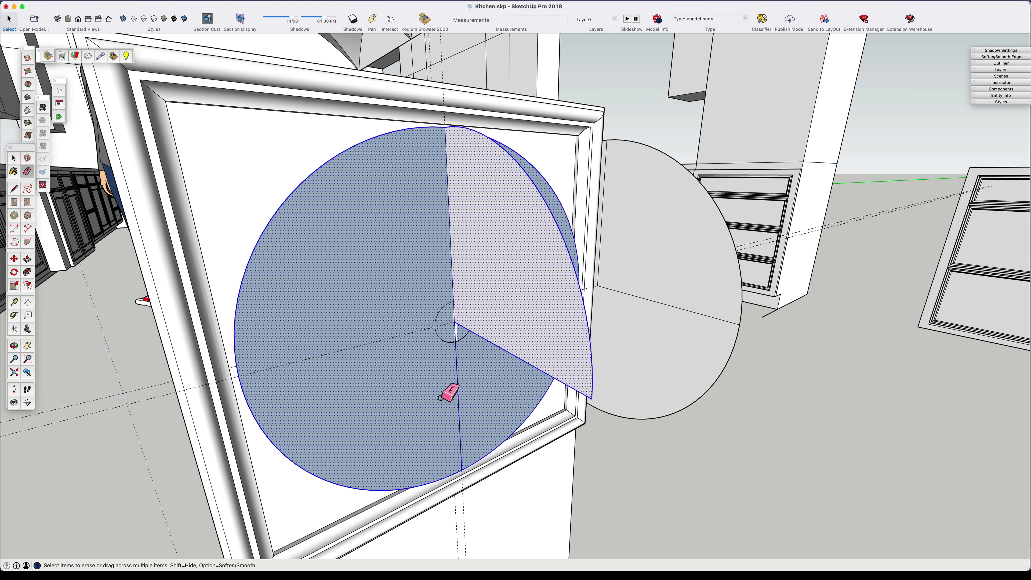
drag(455, 395, 462, 394)
Sweep the quarter-circle profile around the large circle with Follow Me to form a dome
scroll(439, 309, down, 5)
key(space)
double_click(434, 299)
shift+click(434, 300)
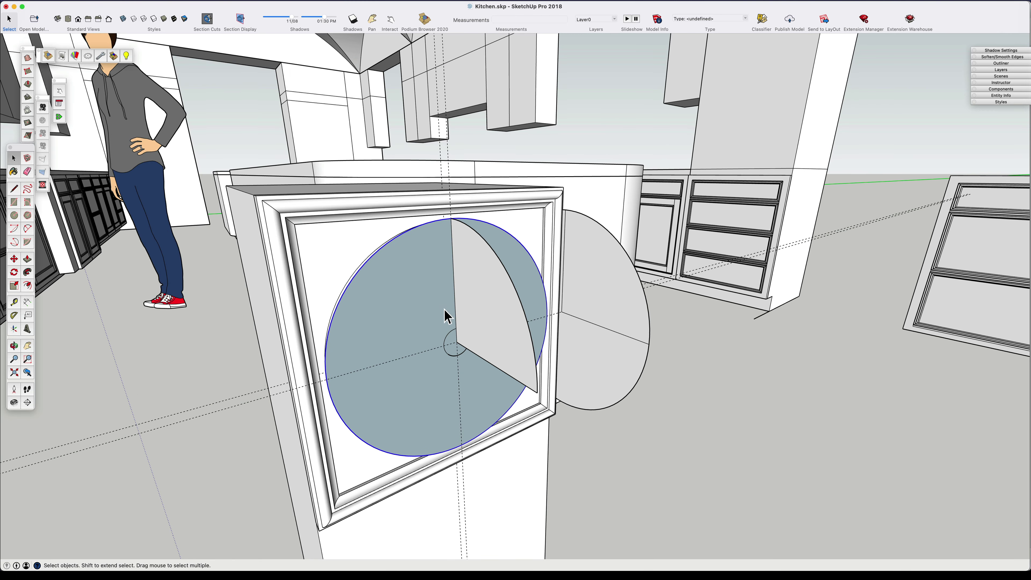
key(f)
click(478, 313)
scroll(458, 378, down, 5)
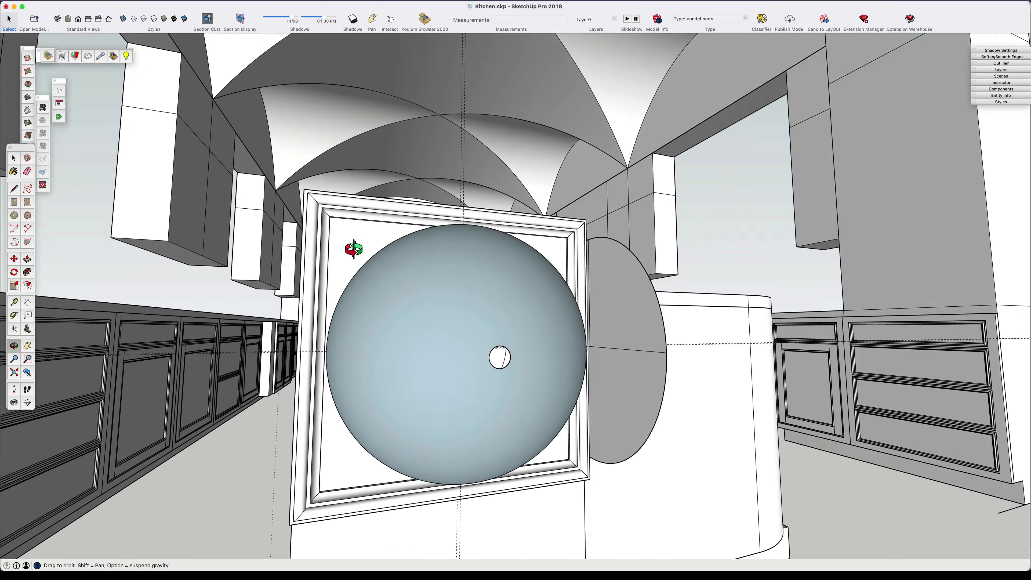
Scale the whole dome down uniformly about its centre to a small knob at the middle of the disc
middle_drag(352, 247, 484, 361)
triple_click(589, 349)
key(s)
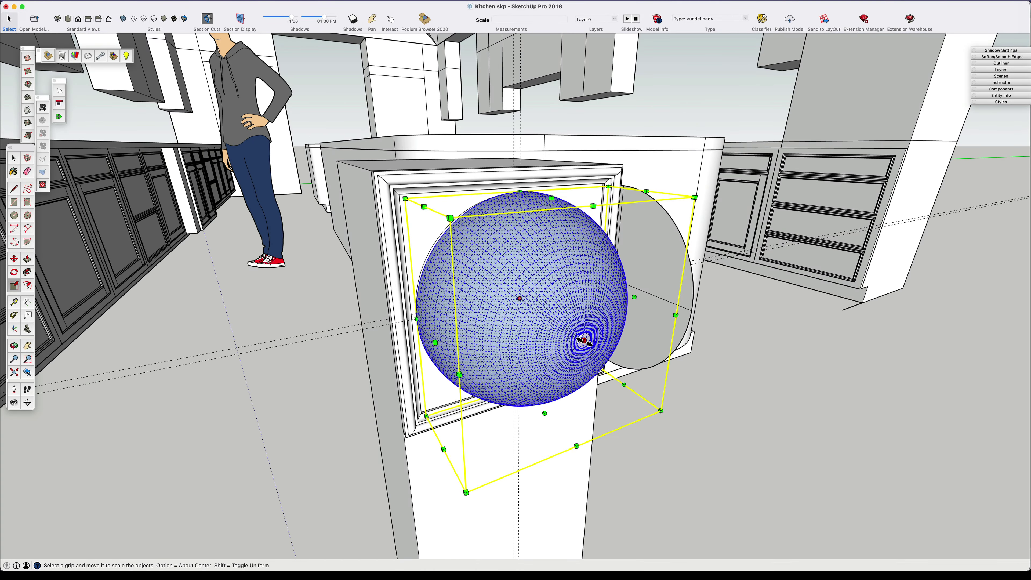
alt+drag(585, 340, 530, 294)
scroll(527, 292, up, 12)
middle_drag(408, 357, 458, 298)
key(space)
scroll(502, 341, down, 5)
middle_drag(503, 341, 416, 316)
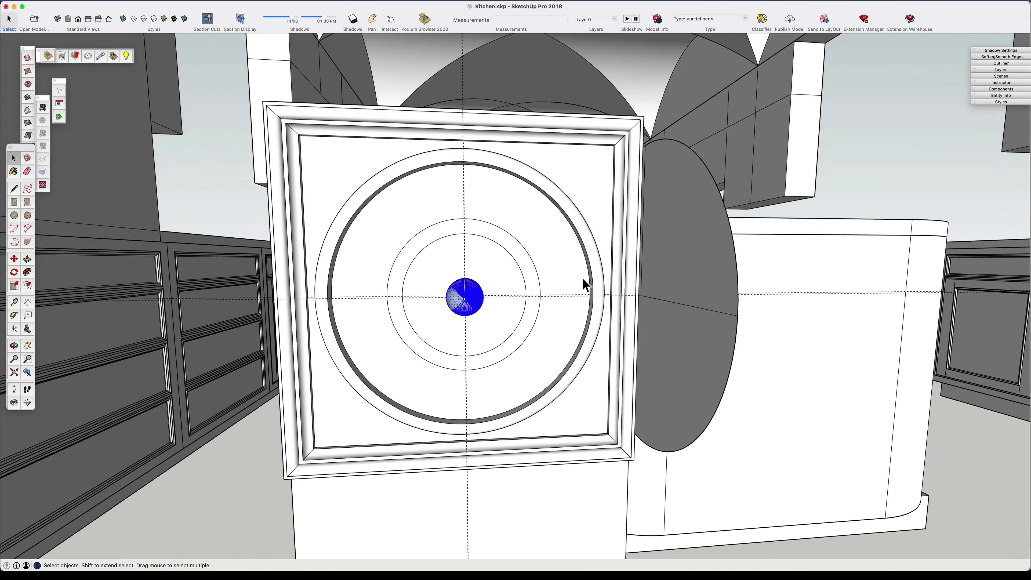
Make the small dome a component named Flower Button
scroll(509, 306, up, 3)
right_click(517, 313)
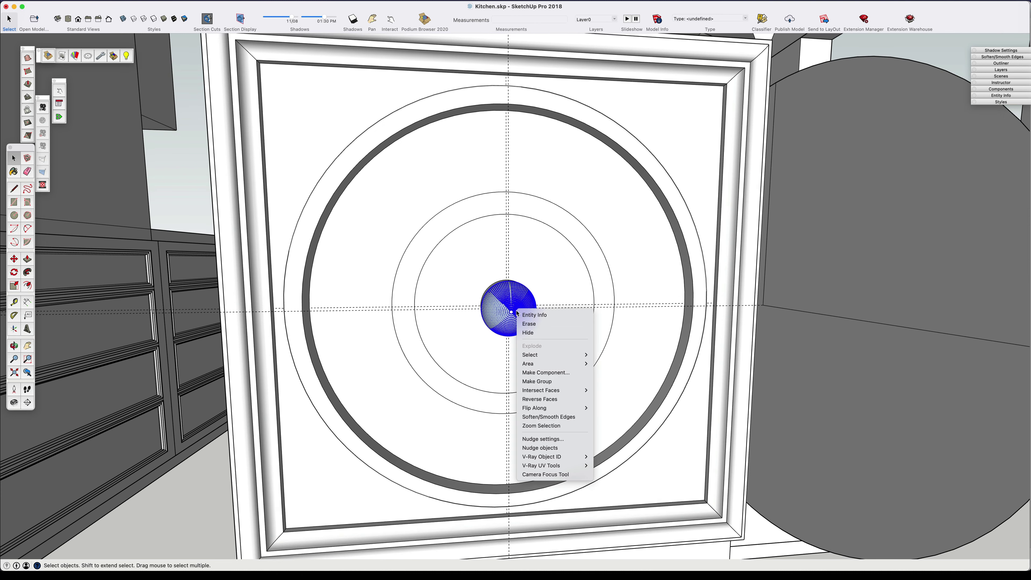
click(552, 381)
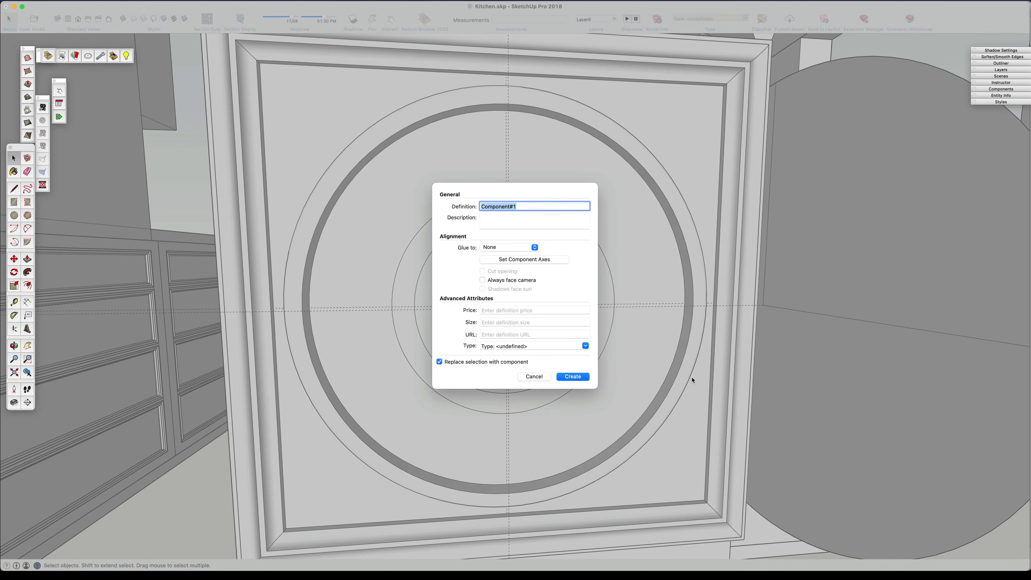
text(Flower Button)
key(Return)
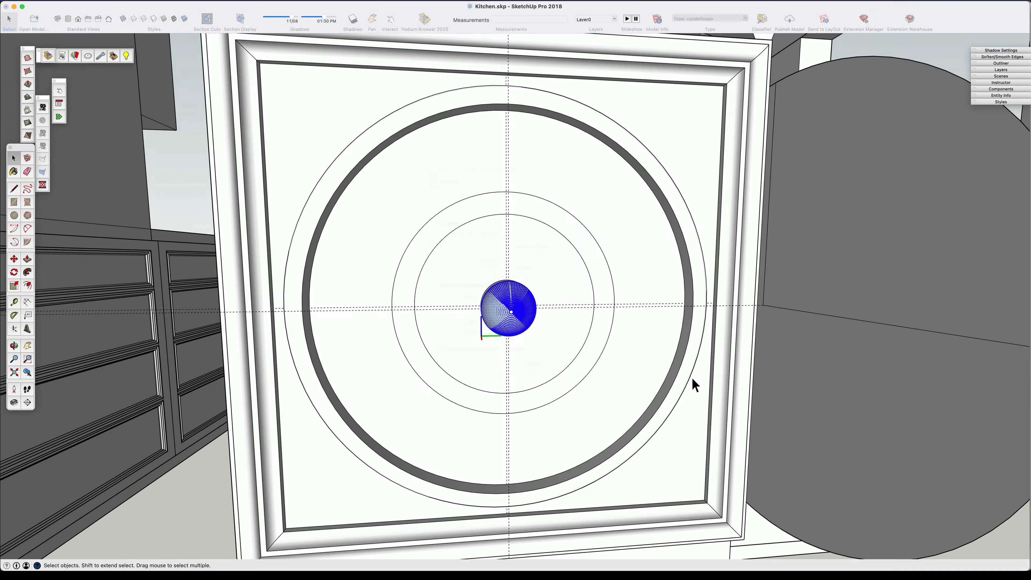
Open the Flower Button component for editing, reverse its dome faces and leave the component
middle_drag(692, 385, 562, 313)
scroll(533, 307, down, 5)
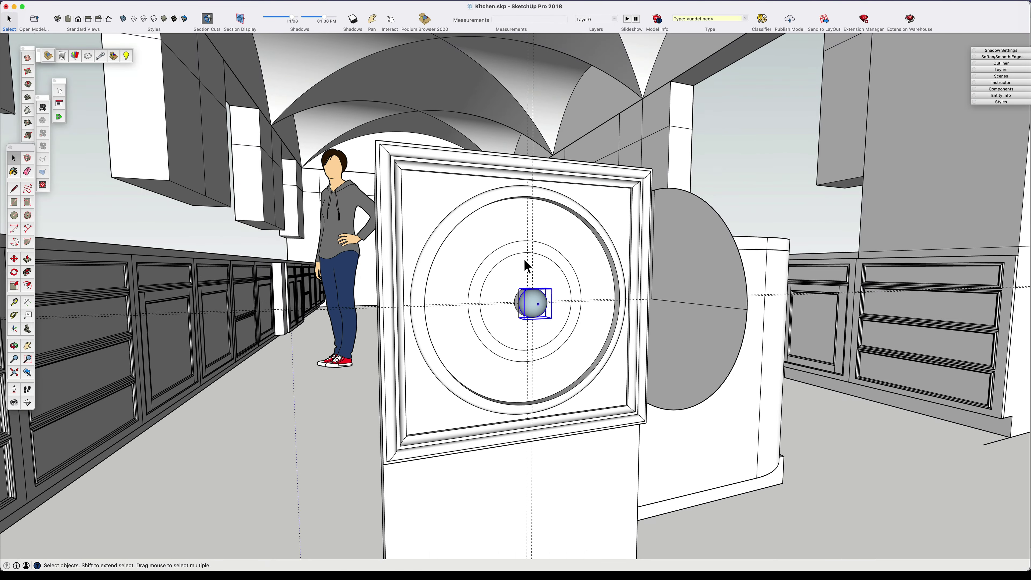
scroll(481, 357, up, 3)
middle_drag(525, 260, 516, 325)
scroll(518, 325, up, 3)
right_click(546, 334)
click(559, 340)
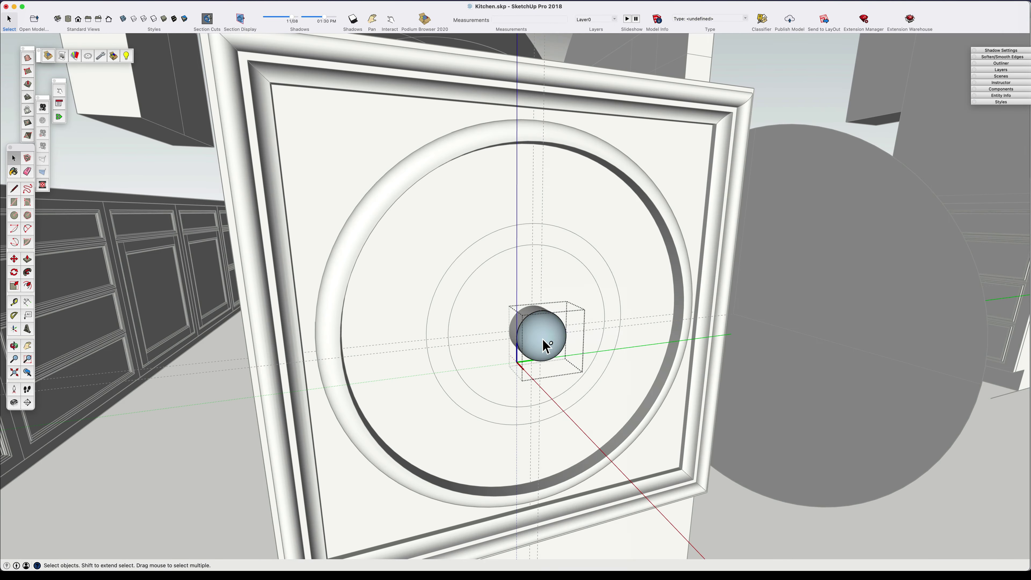
right_click(543, 337)
click(569, 423)
click(555, 246)
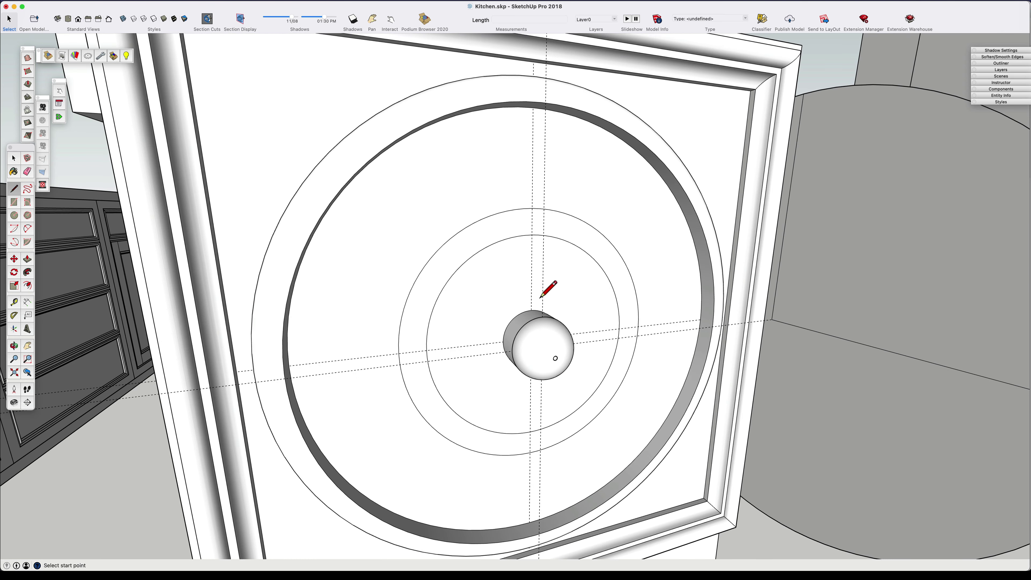
Draw a straight line along the top of the knob's cylindrical side, from its back edge to its front rim
scroll(553, 323, up, 5)
key(l)
click(543, 310)
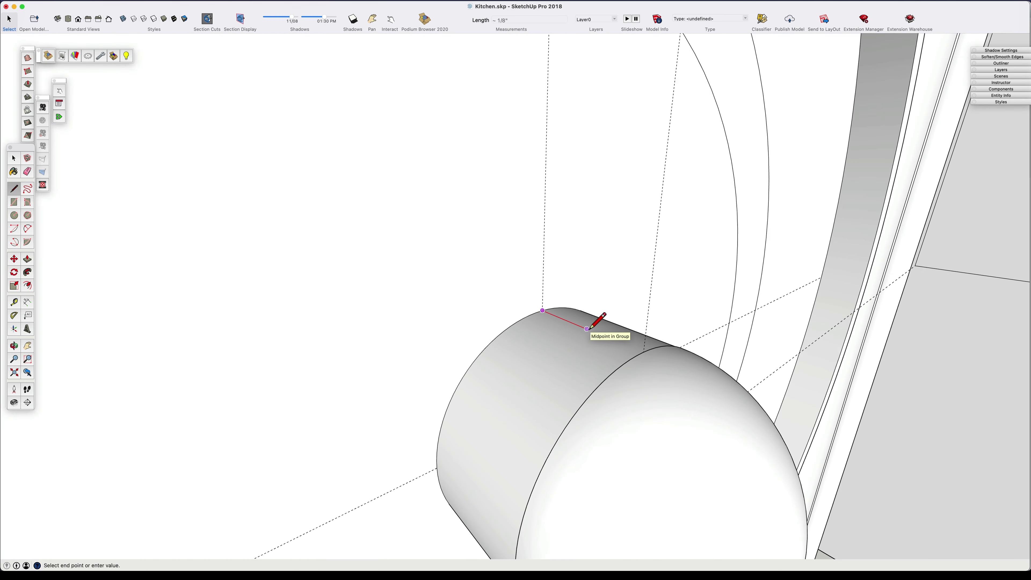
scroll(596, 335, down, 5)
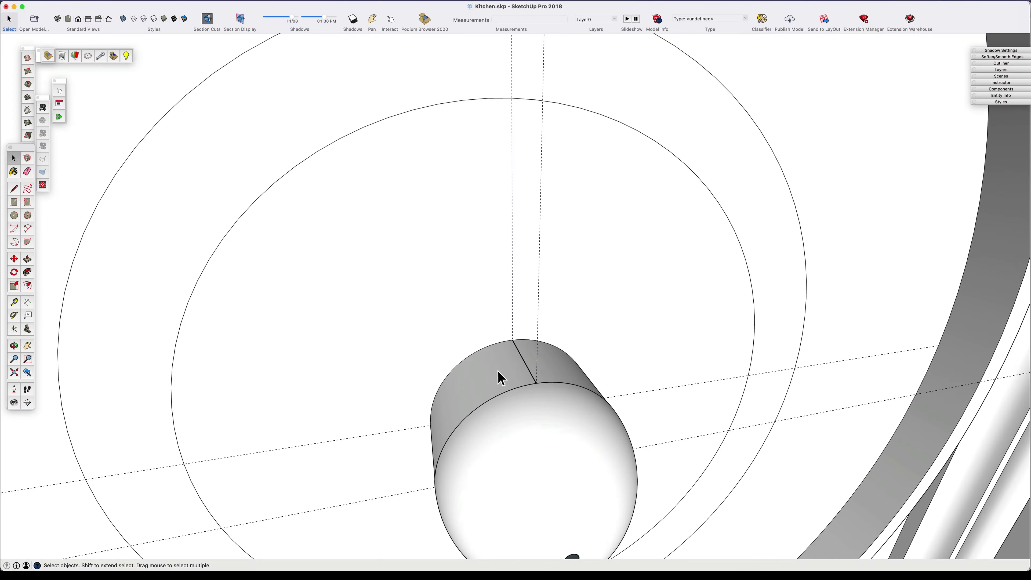
Draw an upright rectangle of about 11/16" by 1/4" on the disc face, starting from the top of the knob's base
scroll(511, 333, up, 2)
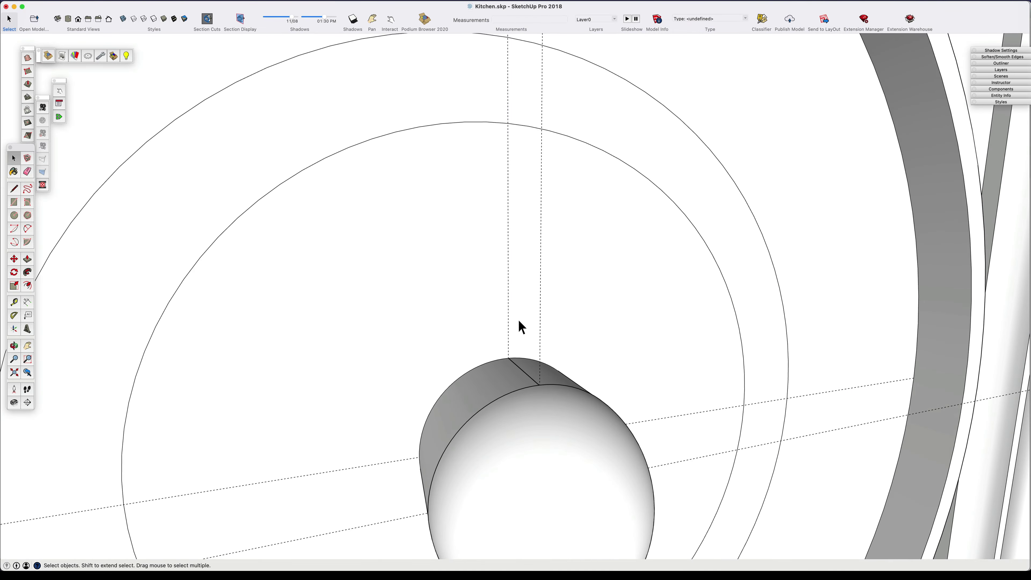
scroll(520, 324, down, 5)
scroll(510, 333, up, 5)
scroll(502, 341, down, 4)
key(r)
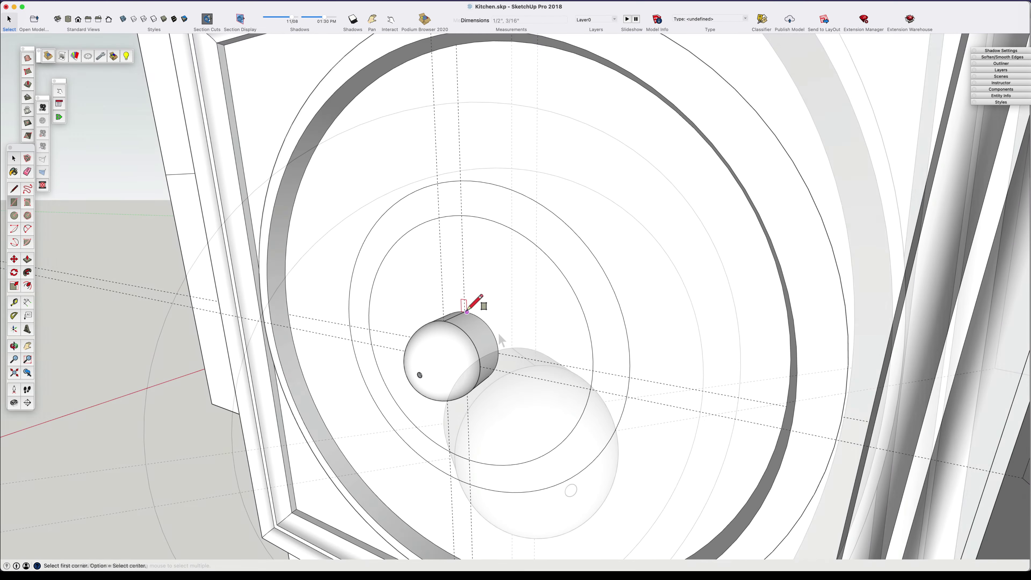
click(465, 311)
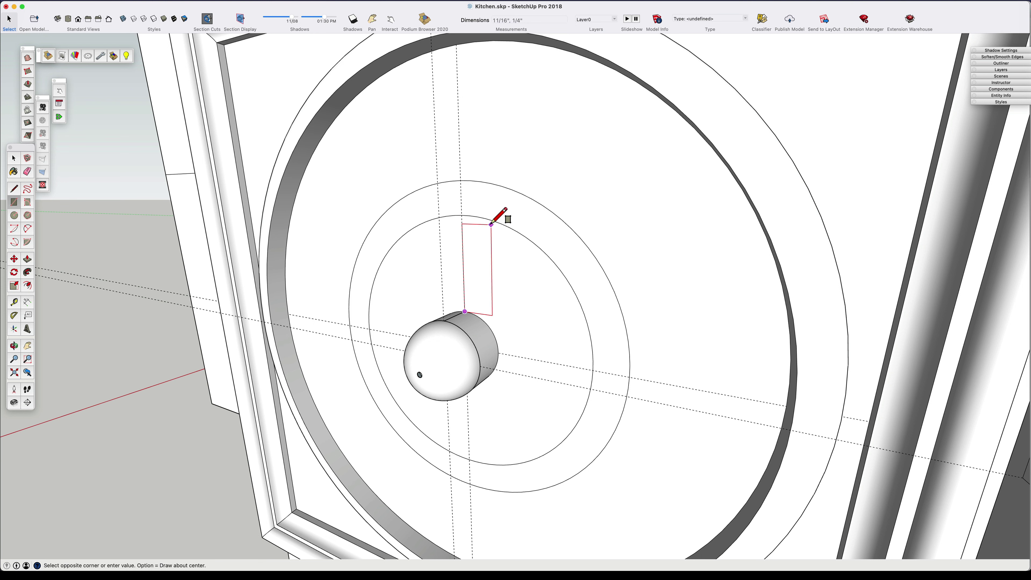
click(499, 228)
Copy the rectangle one width to the left so both share the upright edge above the knob
middle_drag(498, 229, 564, 295)
key(space)
click(555, 298)
key(m)
click(574, 191)
click(500, 192)
key(space)
middle_drag(463, 261, 480, 261)
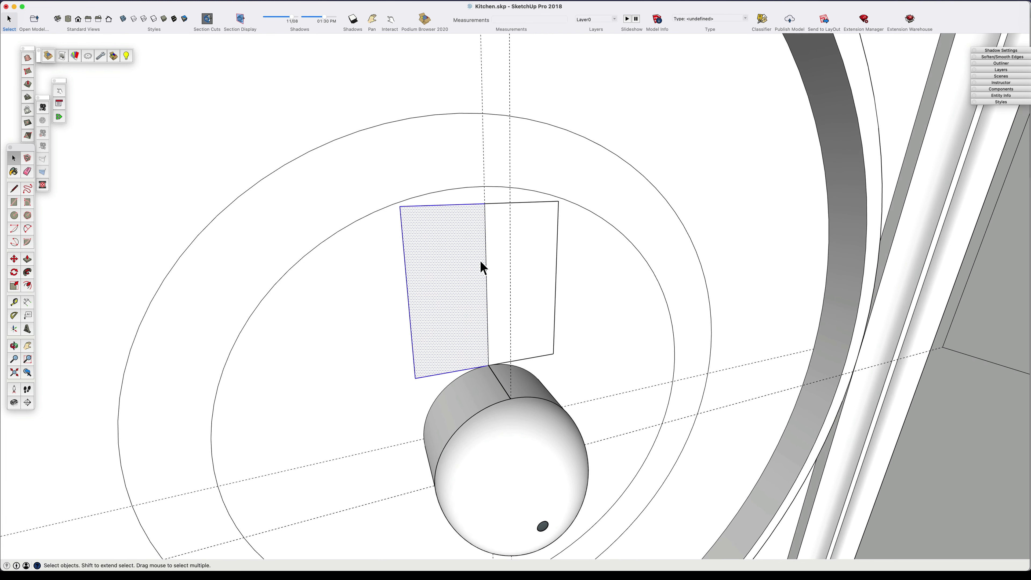
Rotate copies of the guide lines about the knob's centre through 180 degrees, divided into 8, to form radial guides
middle_drag(475, 369, 437, 364)
key(q)
scroll(480, 367, up, 5)
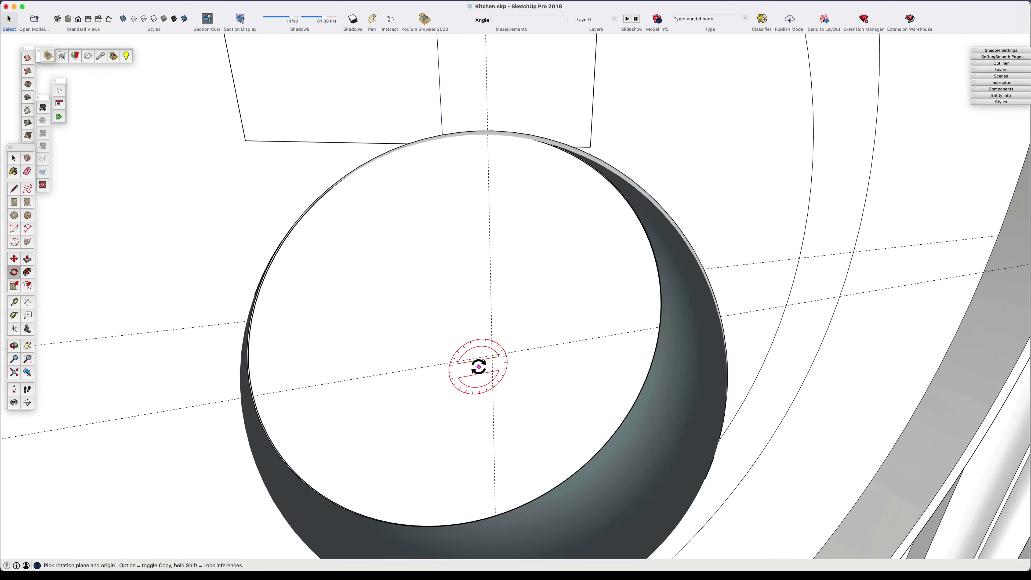
scroll(479, 365, up, 3)
scroll(480, 362, down, 2)
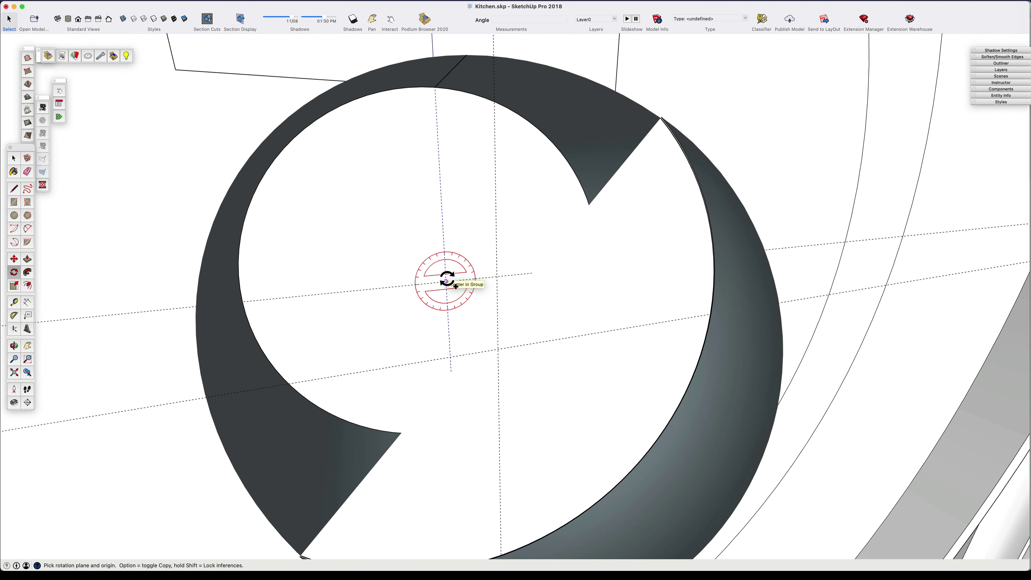
click(446, 281)
click(535, 272)
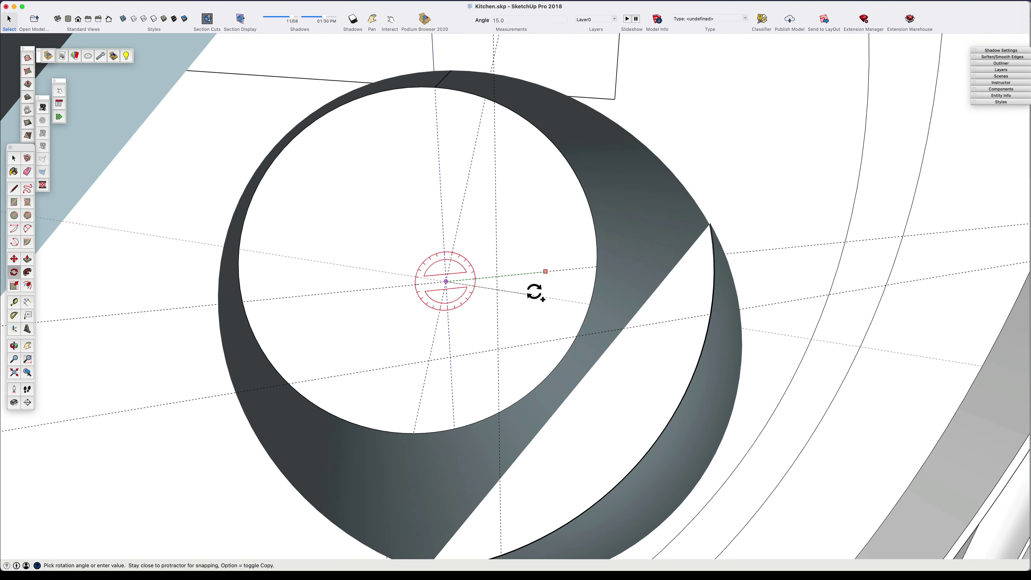
text(180)
key(Return)
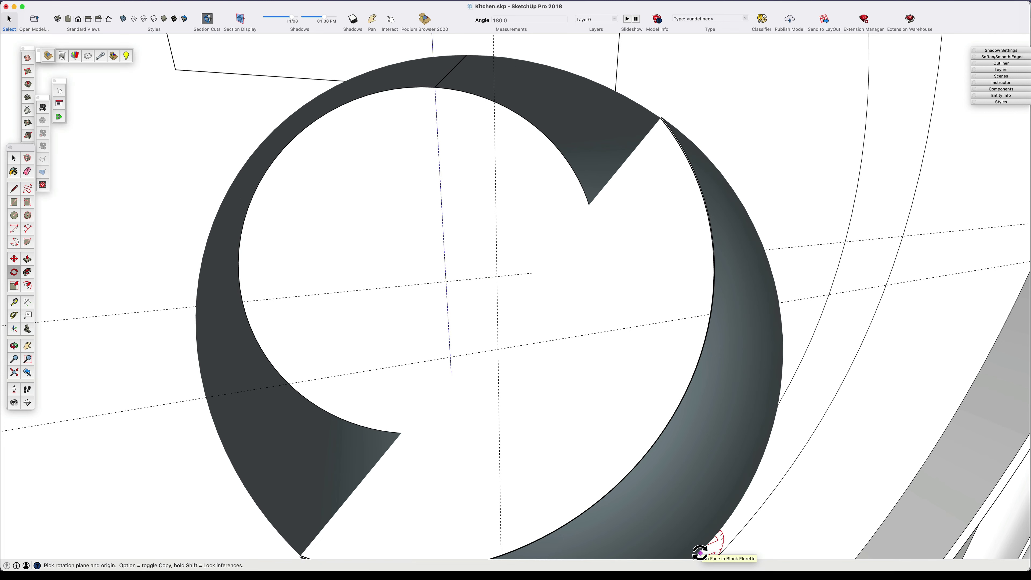
scroll(698, 552, down, 10)
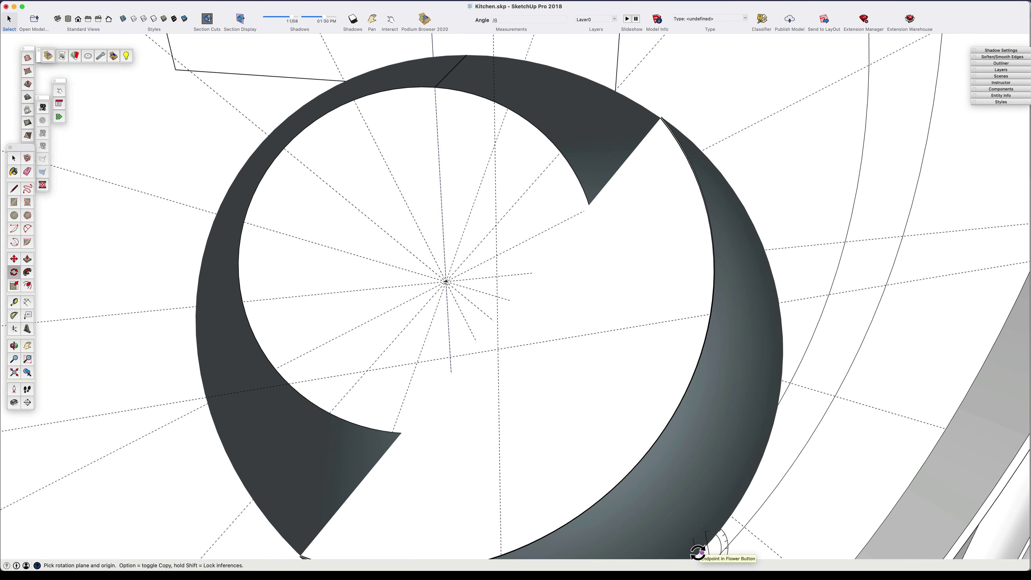
key(space)
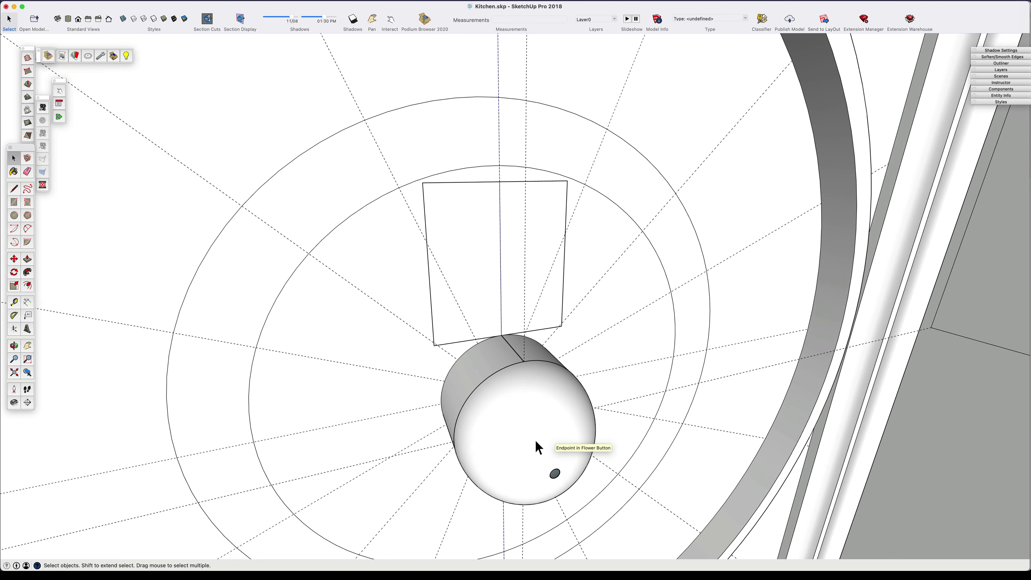
Draw a 24-segment arc between the rectangles' outer edges where the radial guides cross them, bulging to the middle of their top edge
middle_drag(538, 442, 452, 374)
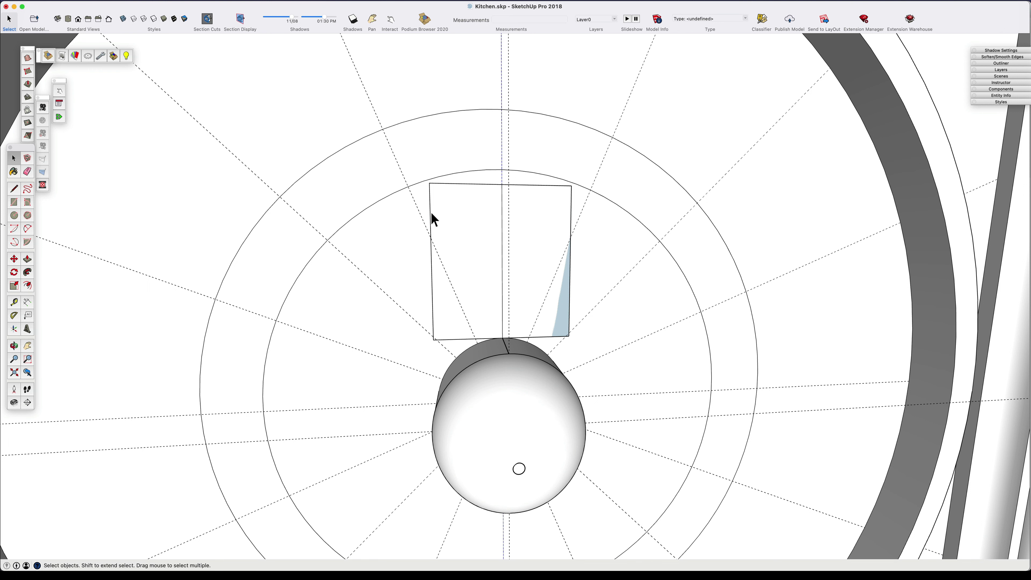
scroll(515, 246, up, 3)
middle_drag(515, 246, 539, 293)
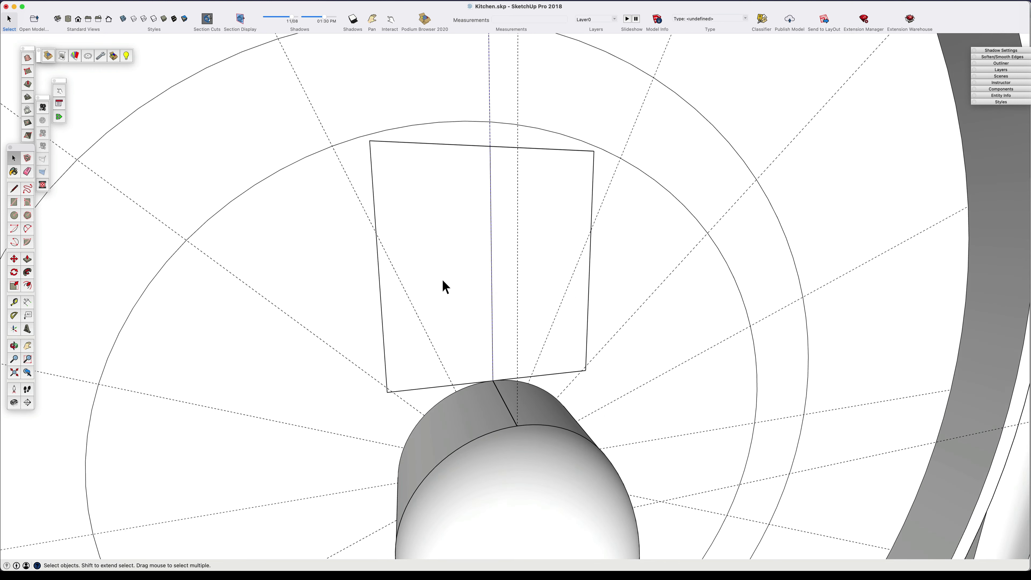
key(a)
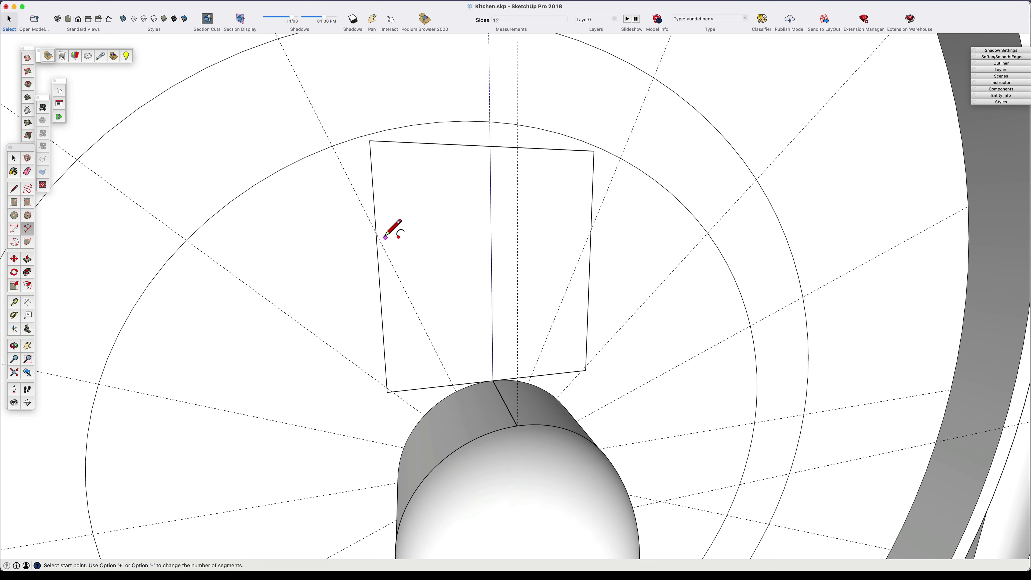
click(375, 232)
click(591, 230)
click(491, 146)
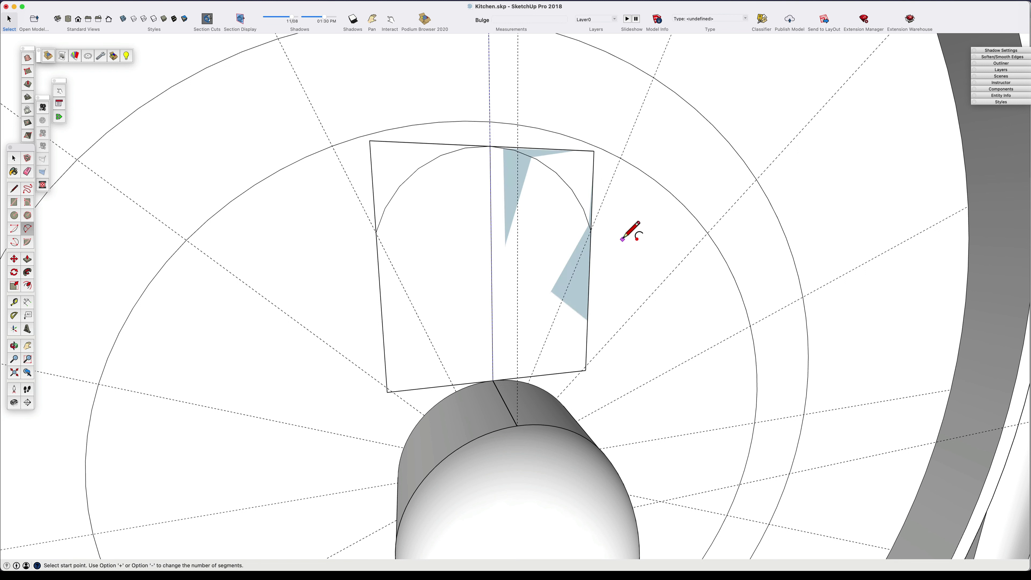
text(24s)
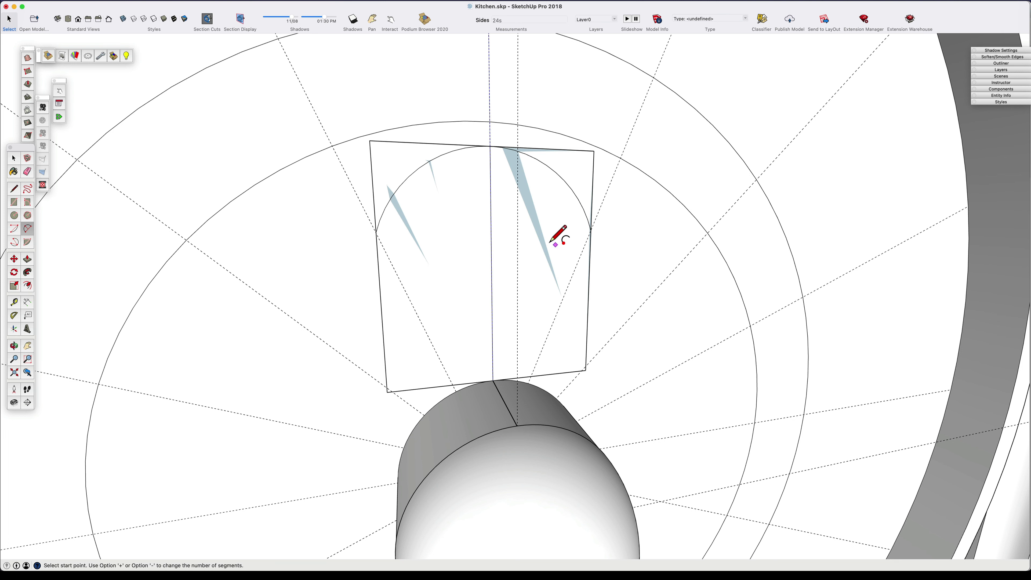
key(space)
Draw straight lines from both arc ends along the radial guides down to the edge of the knob's base
middle_drag(498, 207, 501, 222)
key(l)
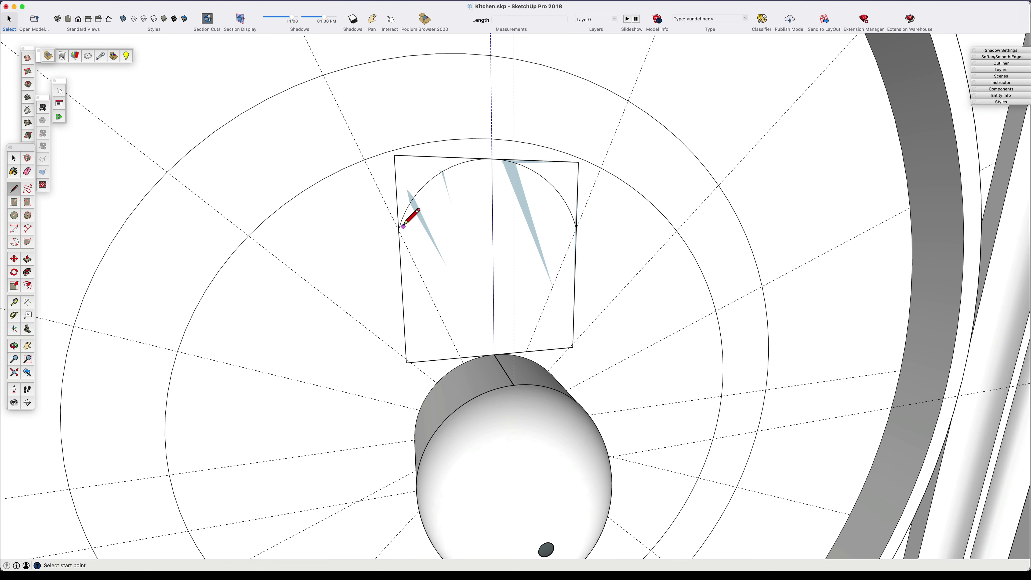
click(400, 230)
click(464, 363)
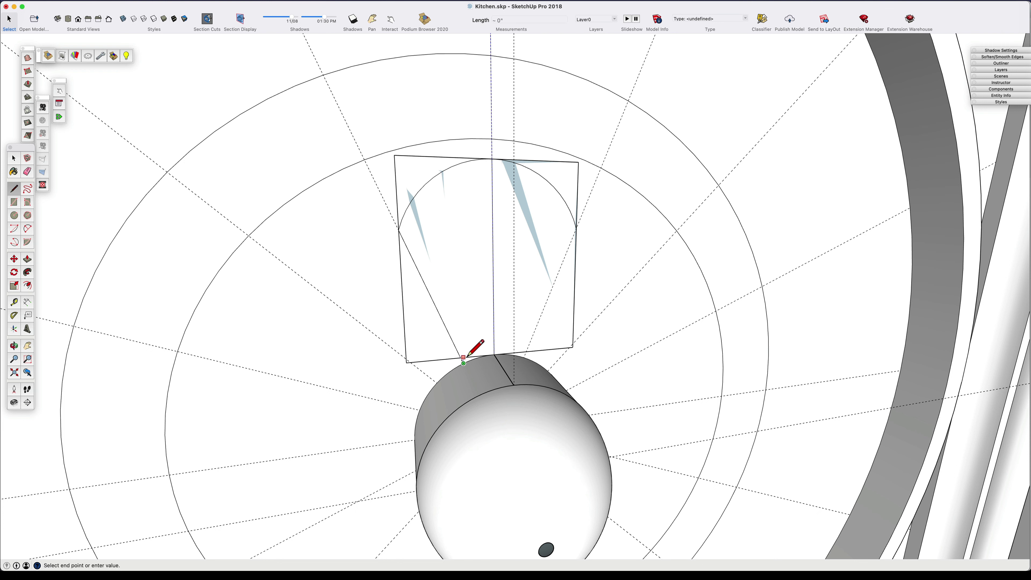
click(577, 228)
scroll(546, 312, up, 5)
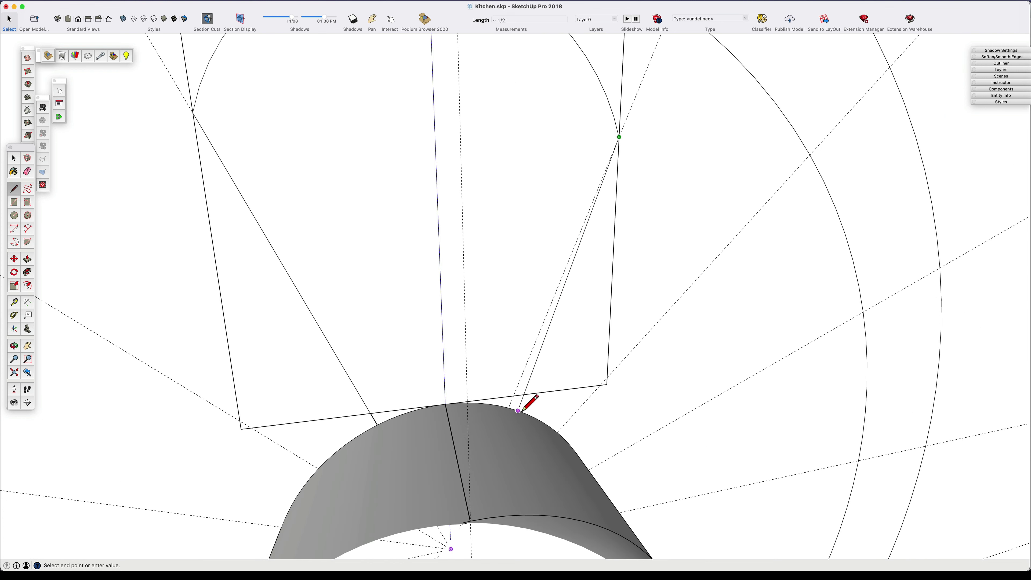
click(507, 410)
key(space)
scroll(500, 370, down, 3)
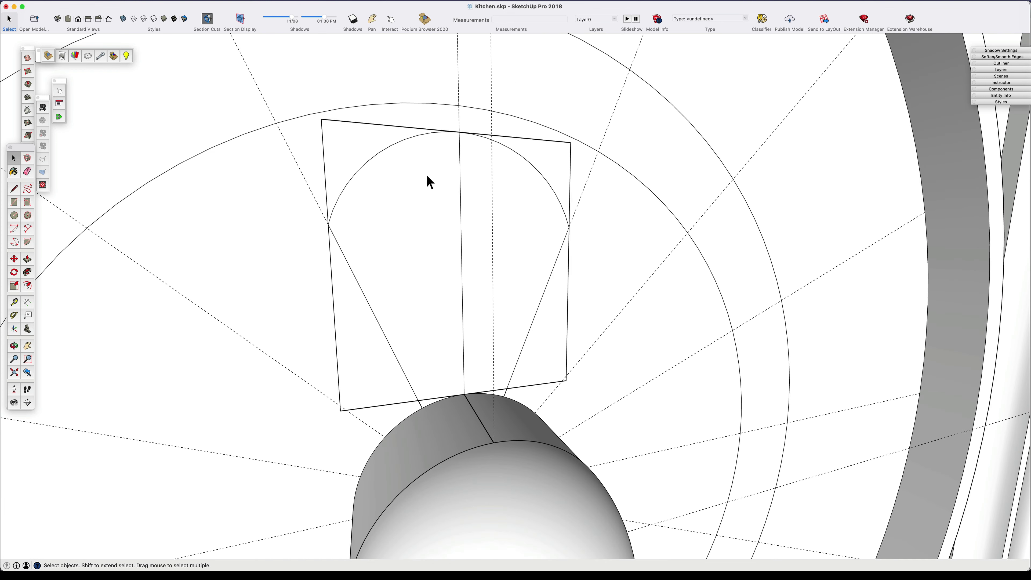
Erase the leftover rectangle edges outside the arc and the two tapering petal sides
triple_click(409, 267)
scroll(380, 333, down, 2)
key(e)
click(344, 200)
click(521, 185)
drag(353, 353, 350, 352)
drag(506, 360, 527, 328)
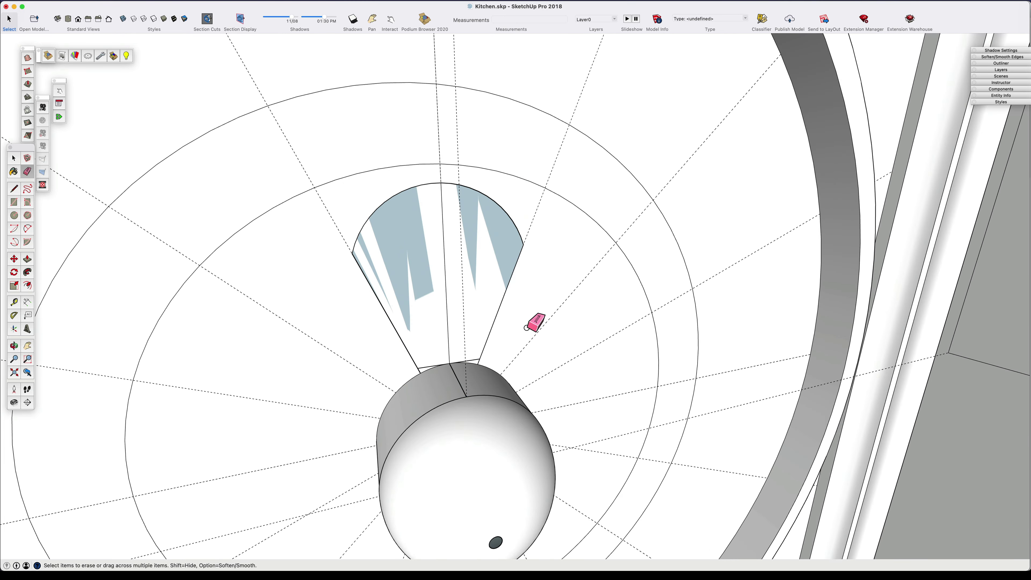
Erase the vertical centre line that divides the petal face
middle_drag(527, 328, 658, 326)
scroll(467, 314, up, 2)
middle_drag(459, 314, 474, 312)
scroll(473, 315, down, 5)
key(space)
scroll(469, 322, up, 3)
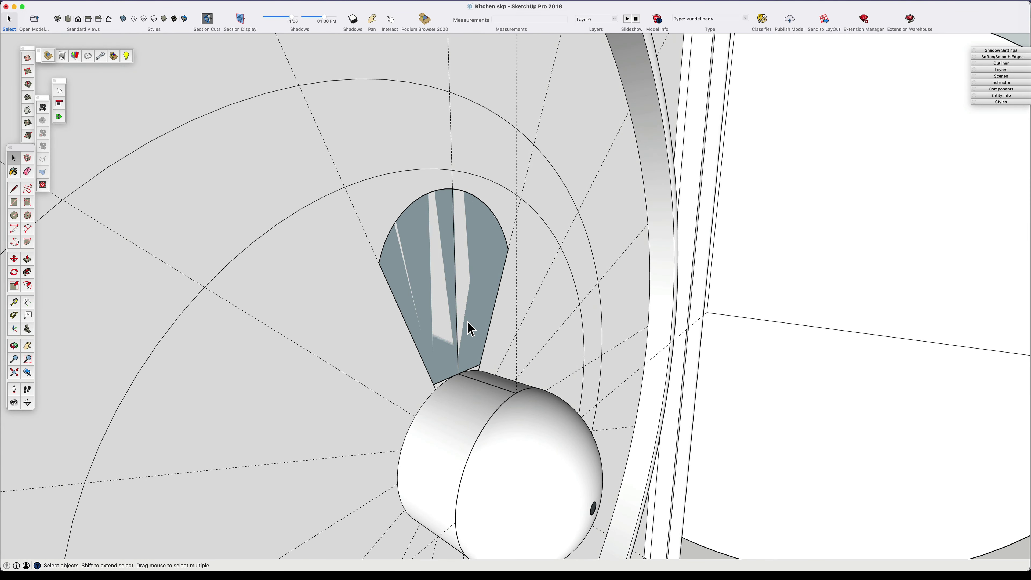
key(p)
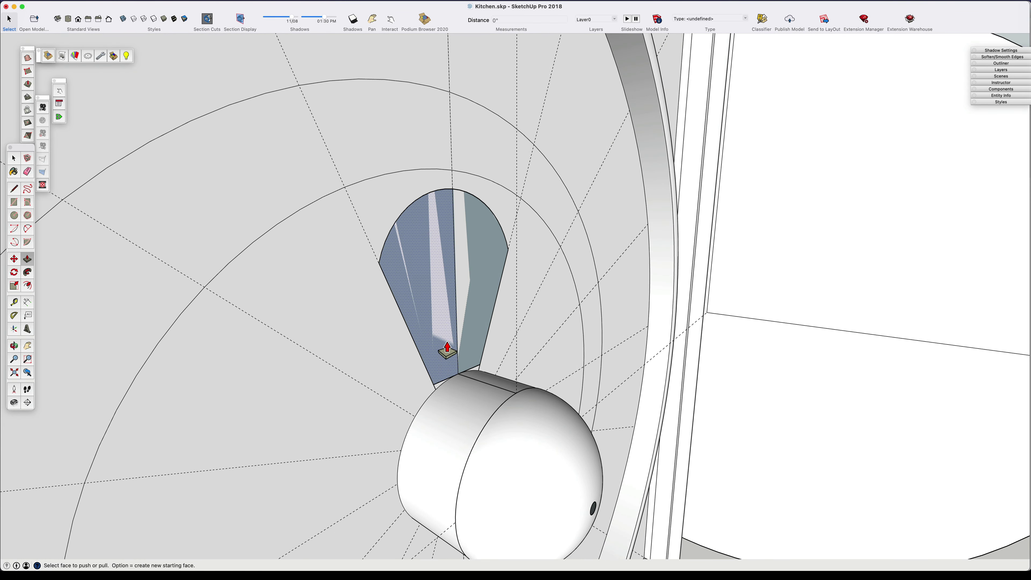
key(e)
click(457, 321)
Make a component named Petal from the petal face and its connected edges
key(space)
click(453, 311)
right_click(453, 312)
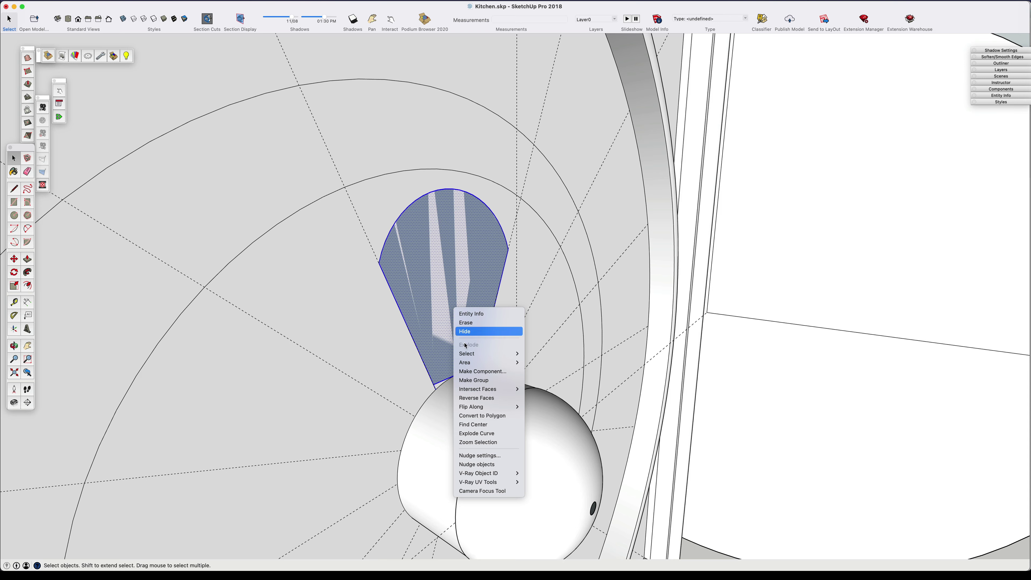
click(471, 371)
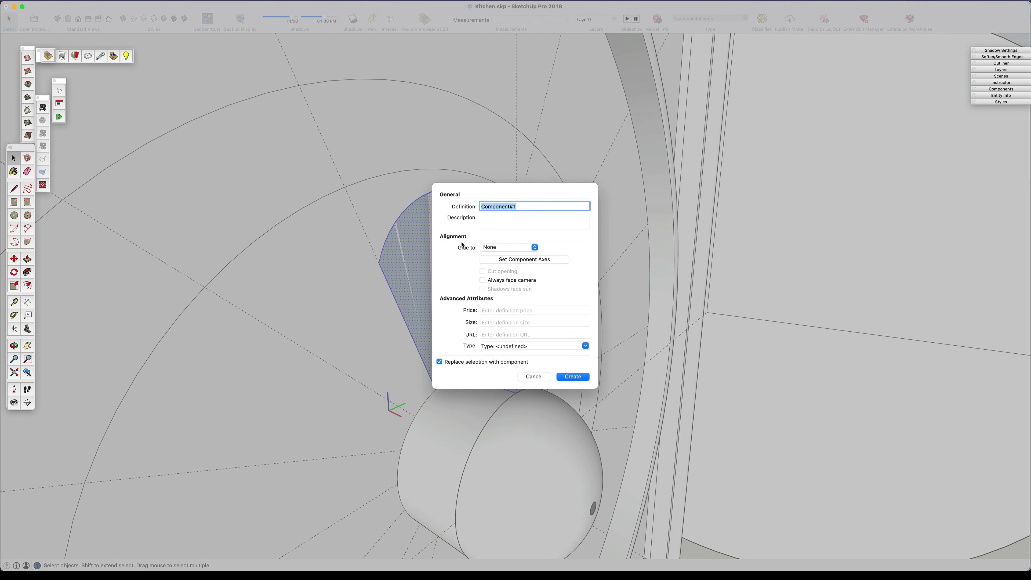
text(Petal)
key(Return)
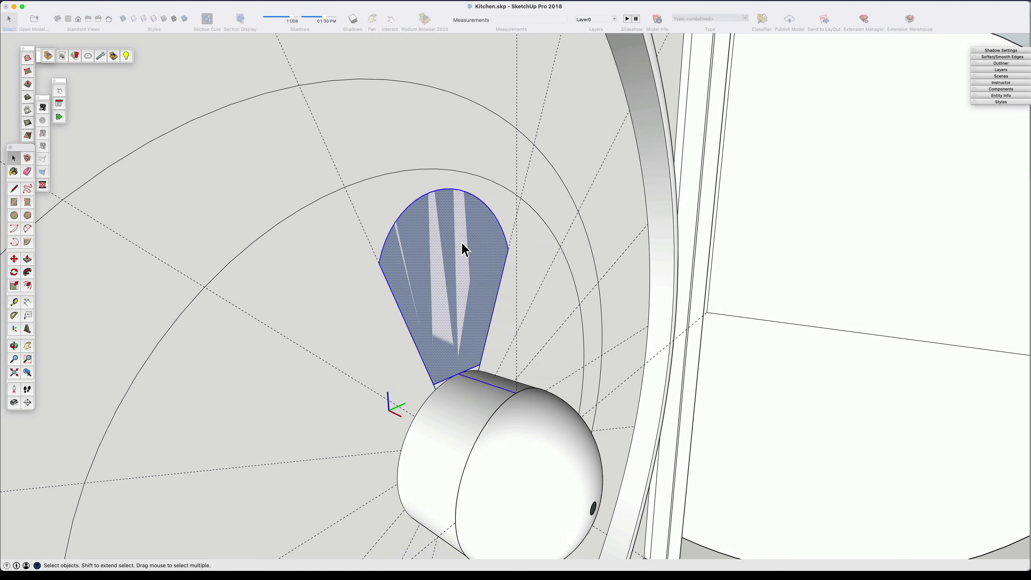
Open the Petal component for editing and replace its base edge with one joining the lower ends of its sides
double_click(456, 250)
middle_drag(456, 250, 380, 369)
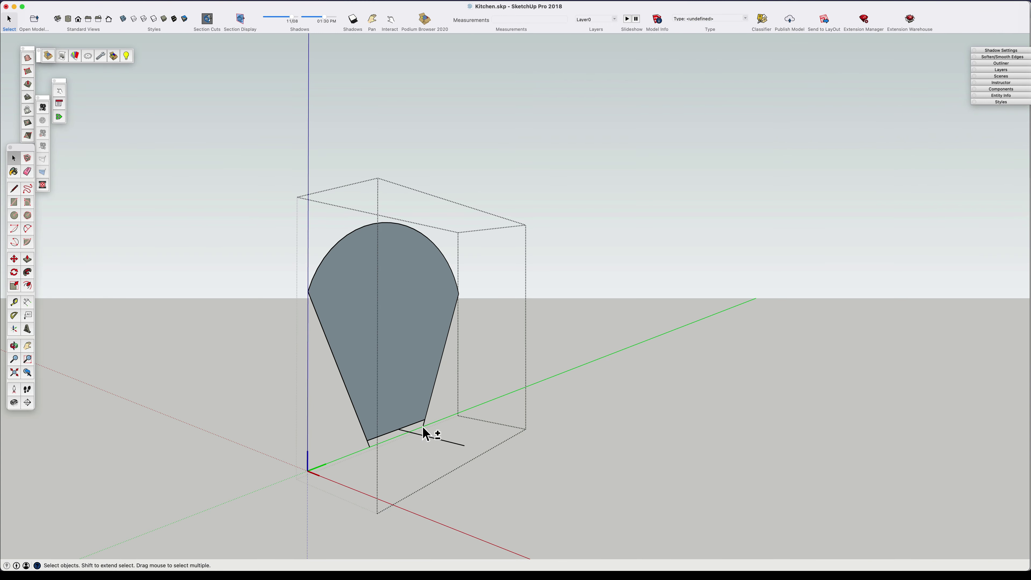
key(e)
drag(392, 435, 413, 444)
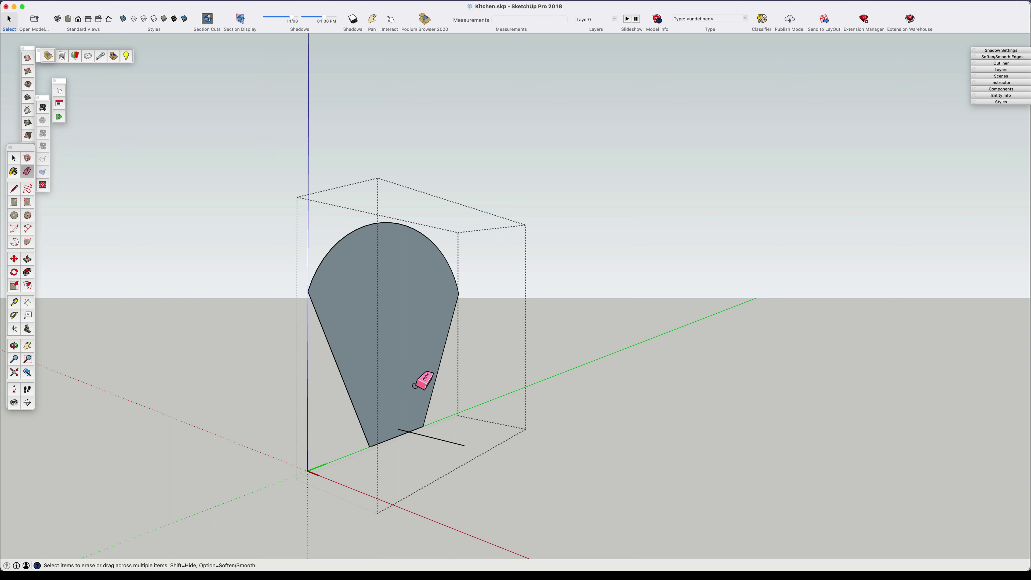
Draw a line outward from the middle of the petal's base edge, parallel and equal in length to the existing short line
key(l)
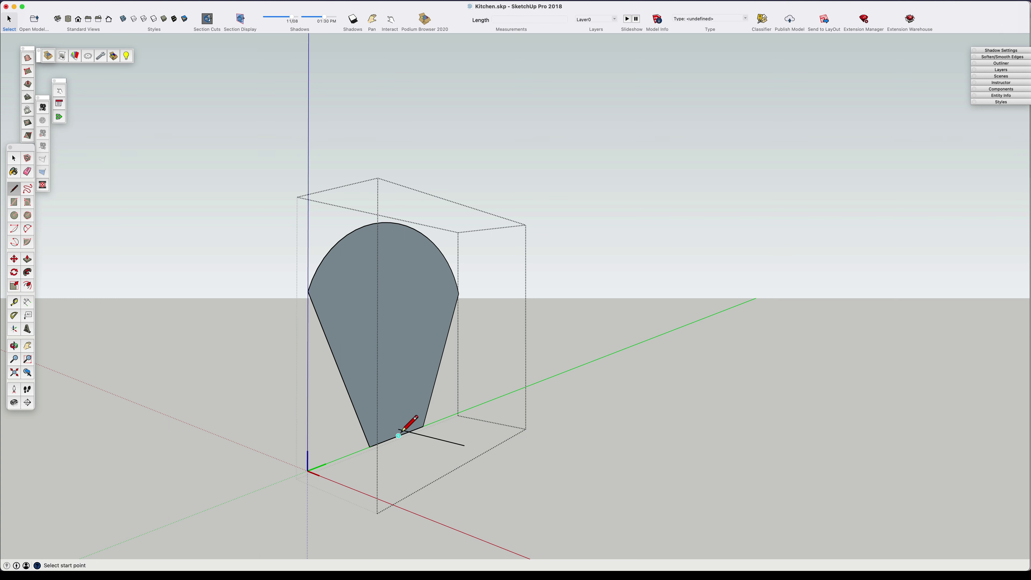
click(464, 454)
key(space)
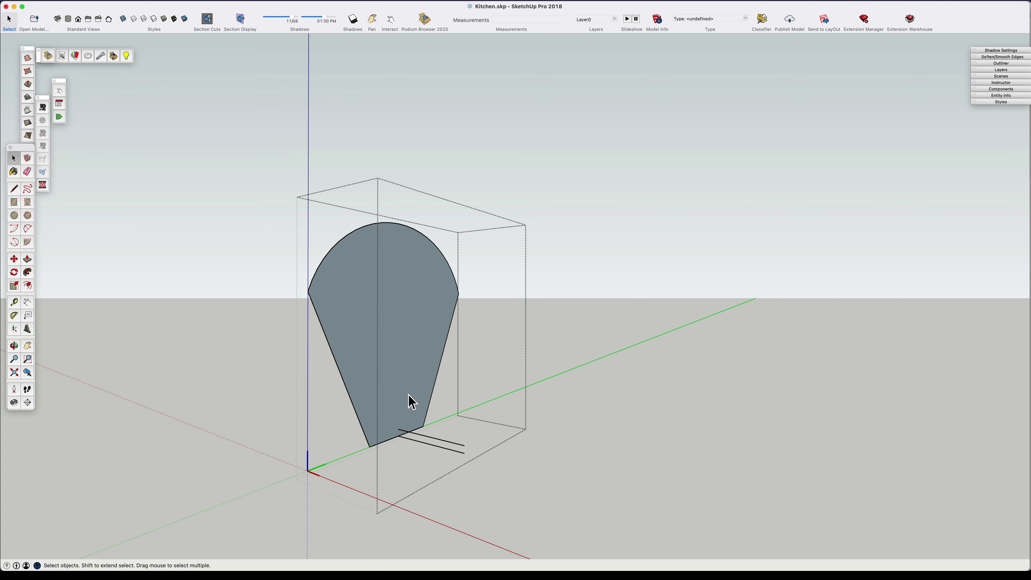
Draw an arc across the petal between its two widest corners, bulging upward about 1/16"
key(a)
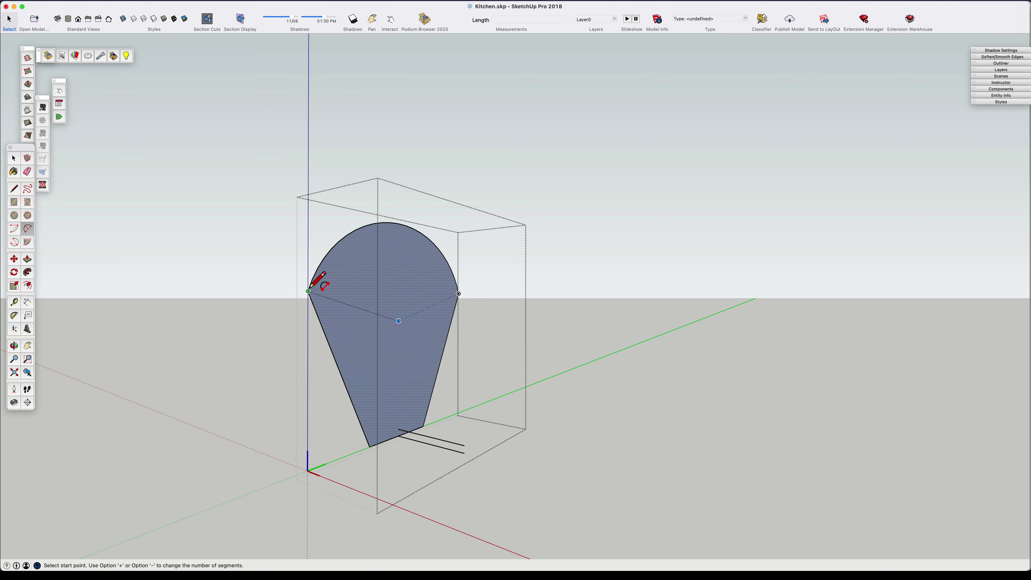
click(309, 291)
click(458, 293)
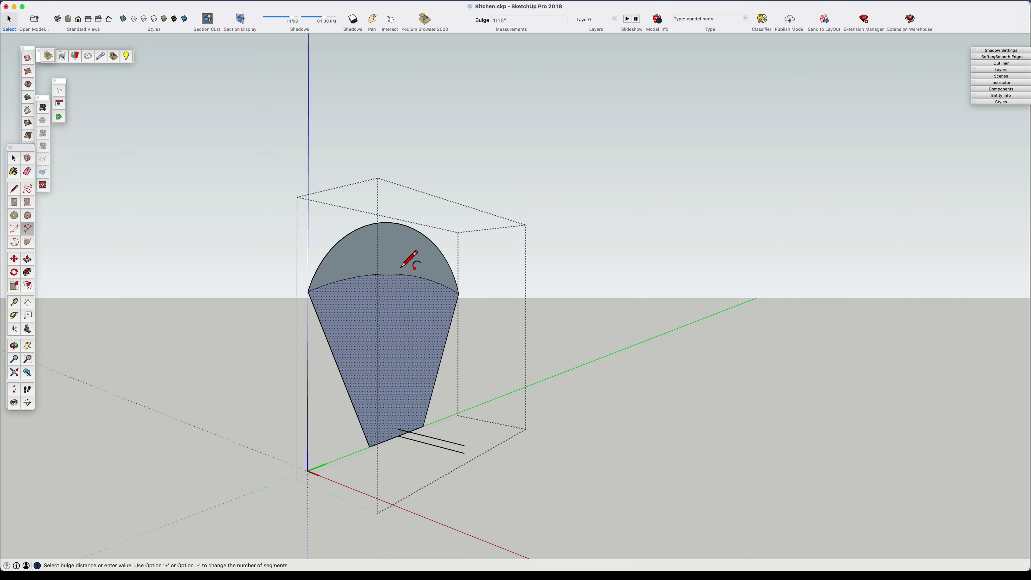
click(402, 267)
scroll(394, 358, up, 3)
key(space)
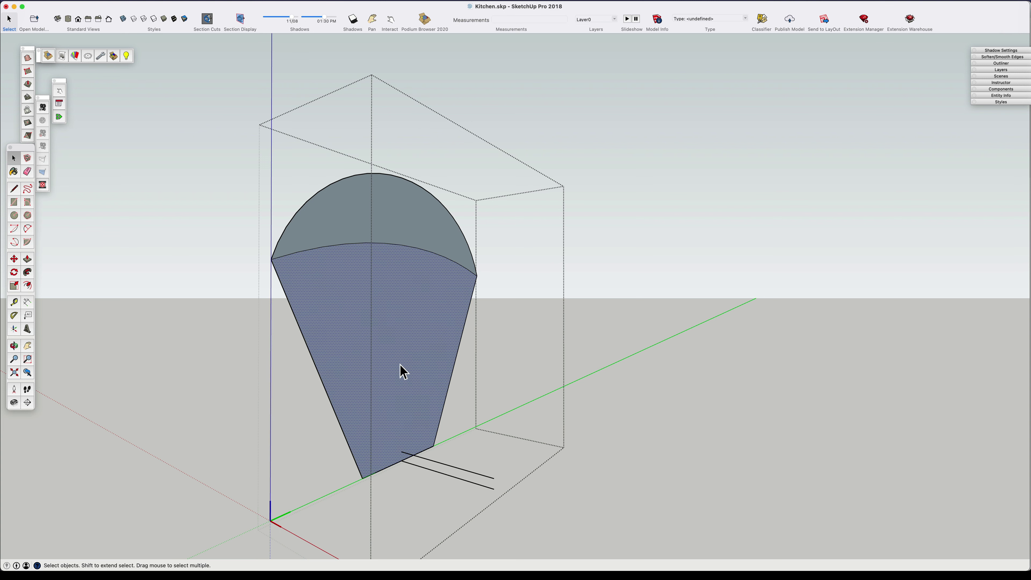
Push/Pull the petal's lower and upper faces to an equal thickness of about 5/16", level with the knob's front rim
key(p)
drag(396, 375, 467, 383)
middle_drag(477, 375, 389, 292)
key(p)
drag(352, 240, 414, 325)
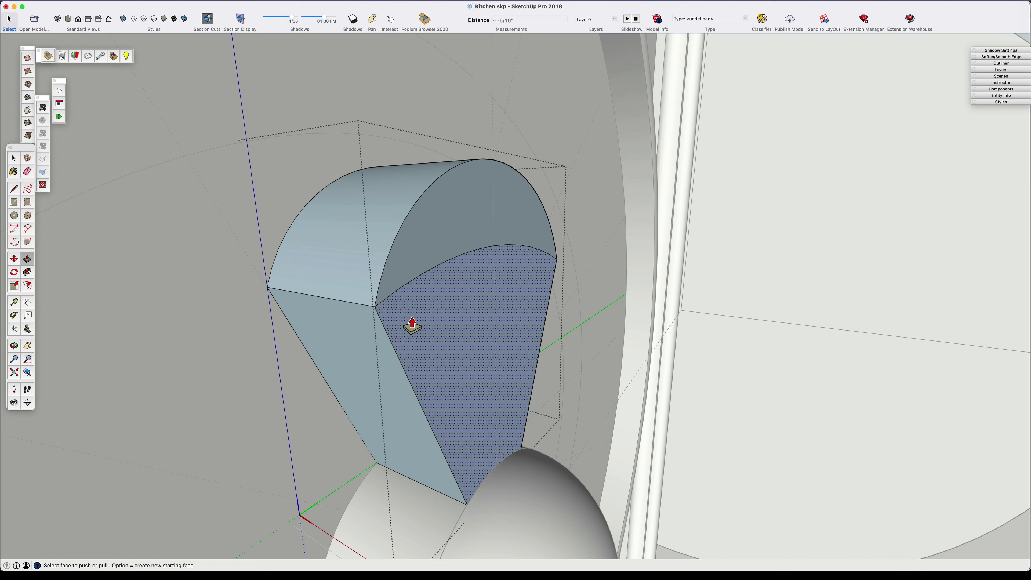
key(space)
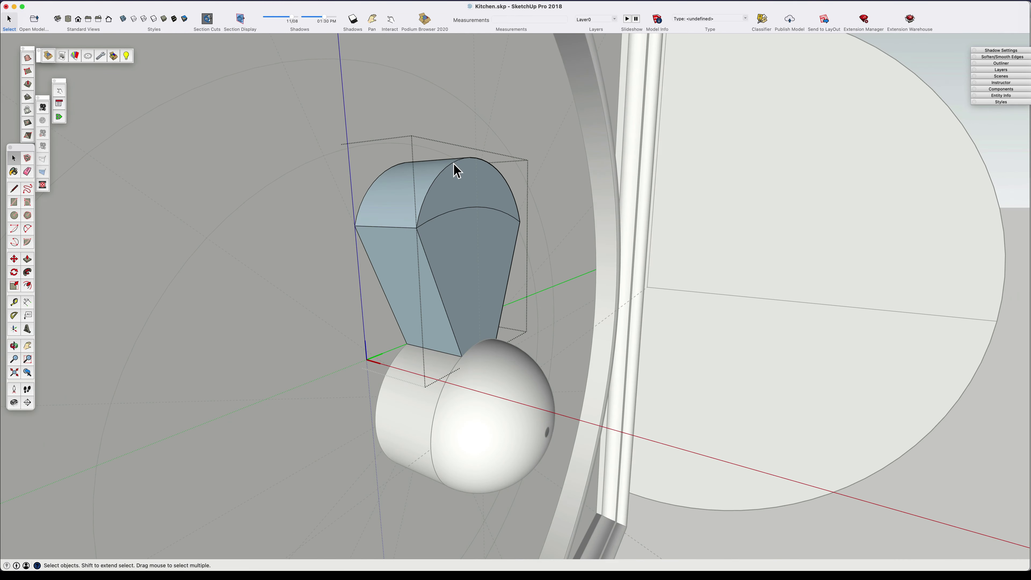
Move the petal's front bottom edge back toward the rear so its lower front slopes inward from the arc
scroll(467, 280, up, 3)
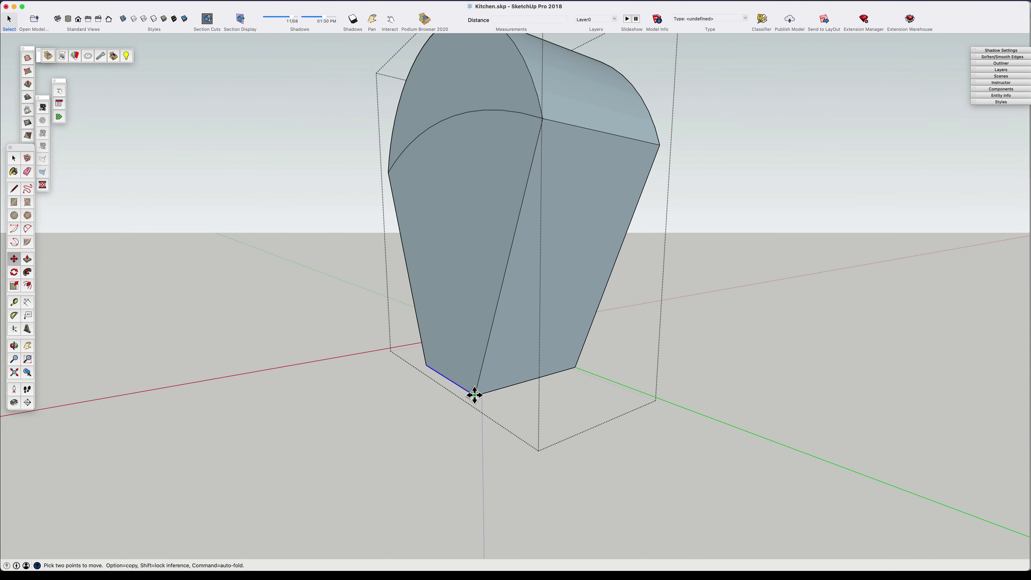
click(490, 386)
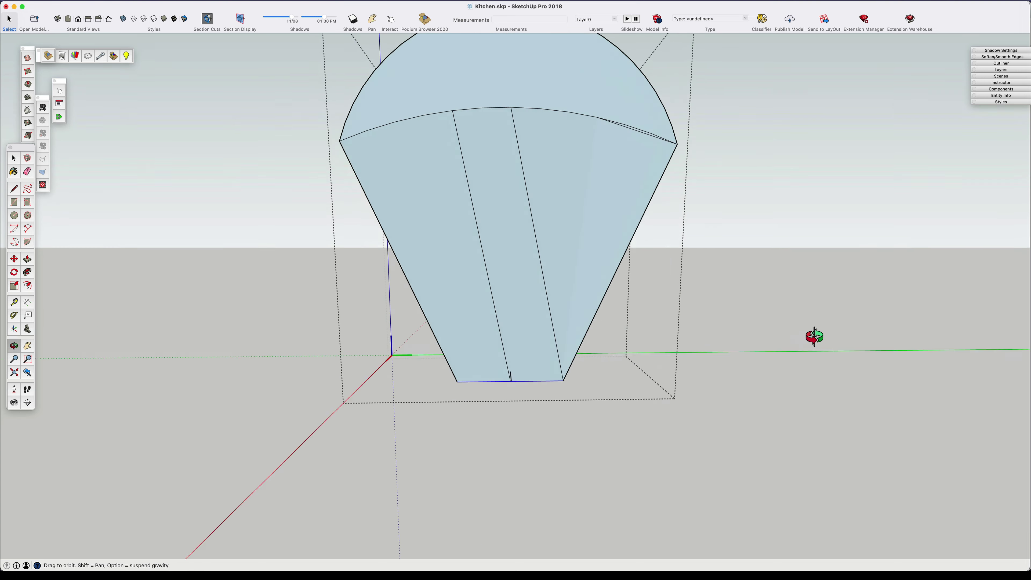
middle_drag(813, 336, 597, 337)
scroll(594, 331, down, 3)
Scale the petal's curved top surface to about 0.73 of its depth, keeping its height
click(490, 180)
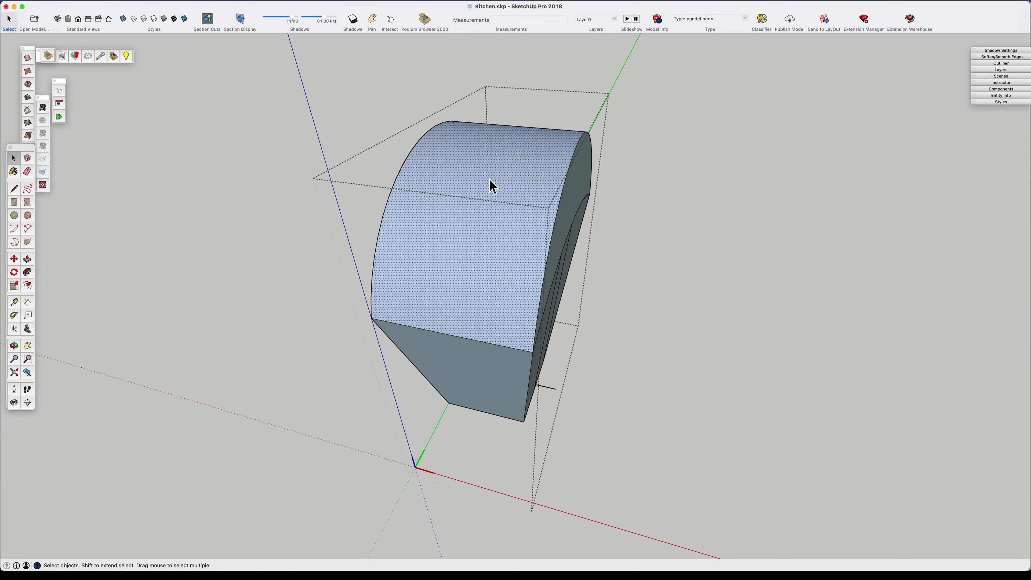
key(a)
key(s)
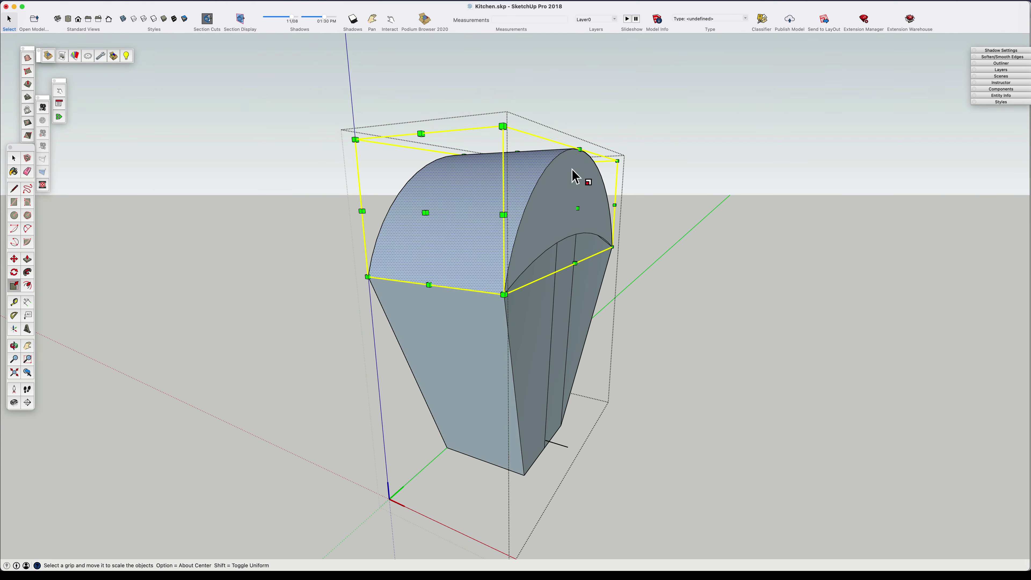
click(532, 206)
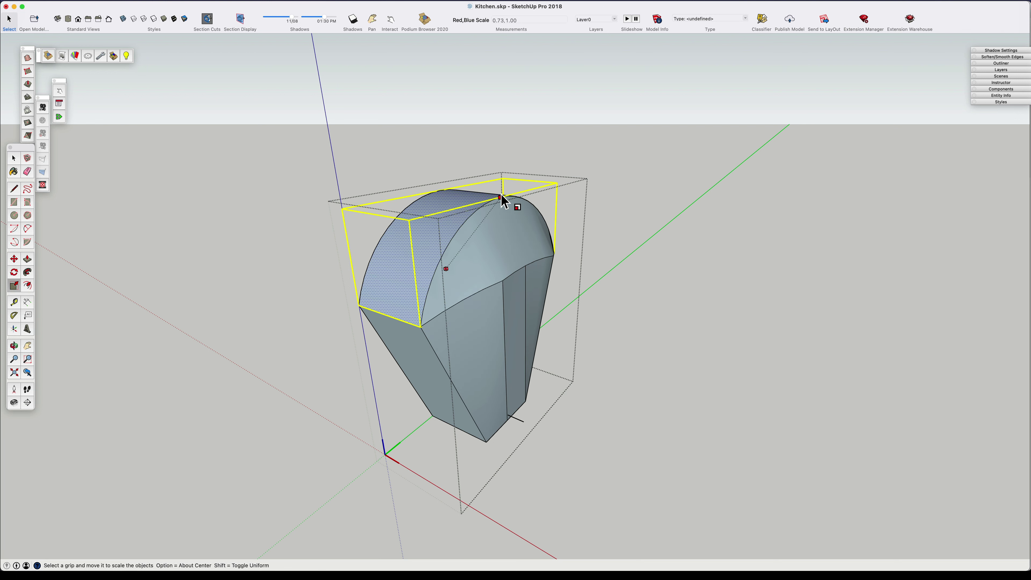
click(503, 198)
middle_drag(480, 236, 336, 217)
key(space)
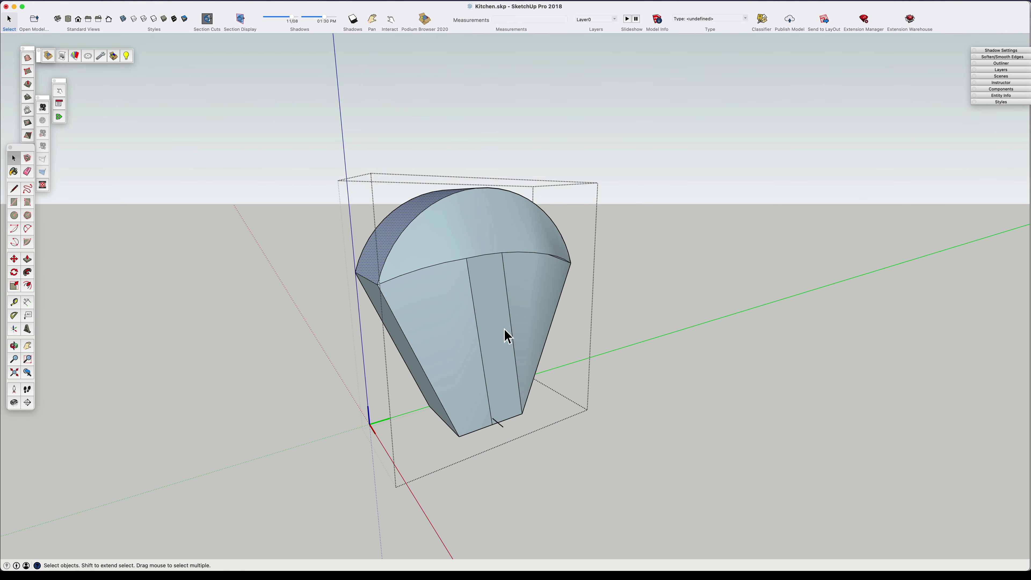
Select all of the petal's connected geometry and reverse its faces
triple_click(504, 301)
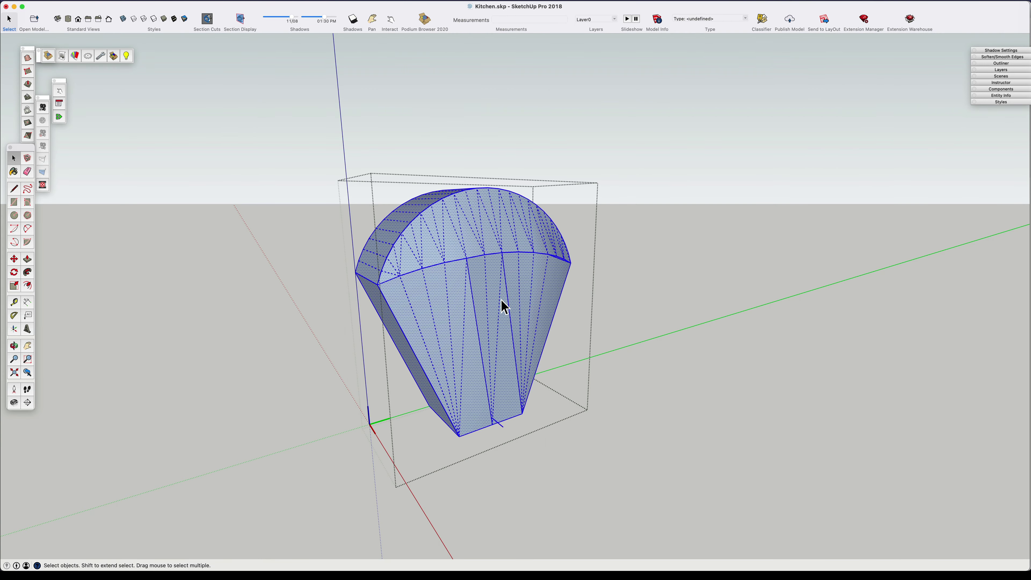
right_click(503, 300)
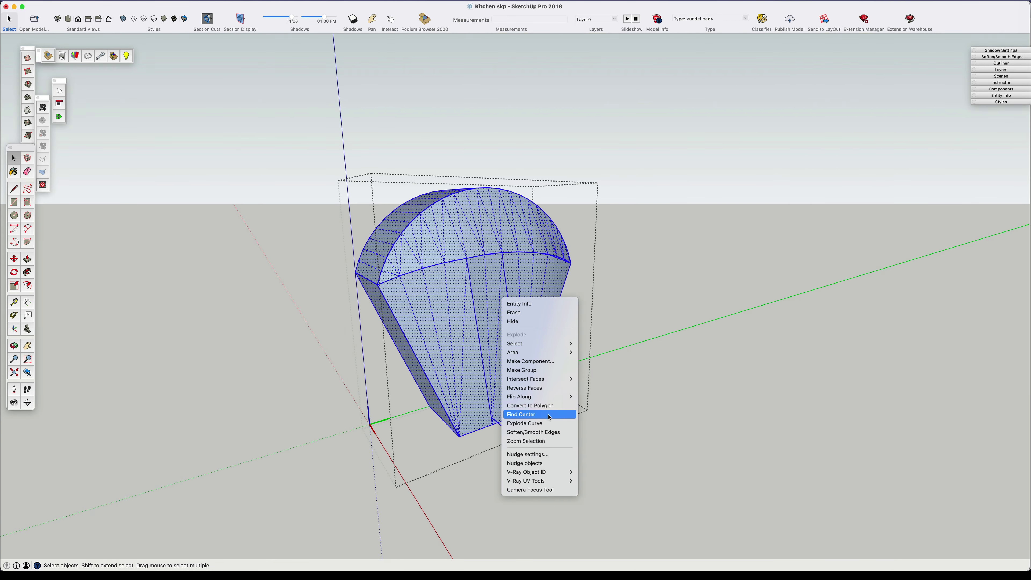
click(524, 388)
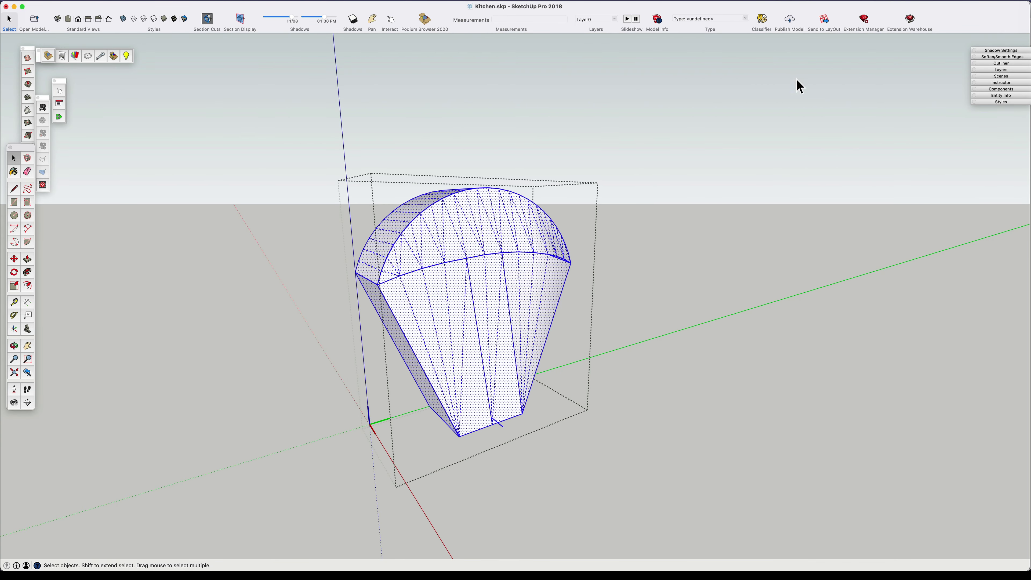
Soften and smooth the edges across the petal's front, close the component and select the petal
click(1001, 56)
click(676, 282)
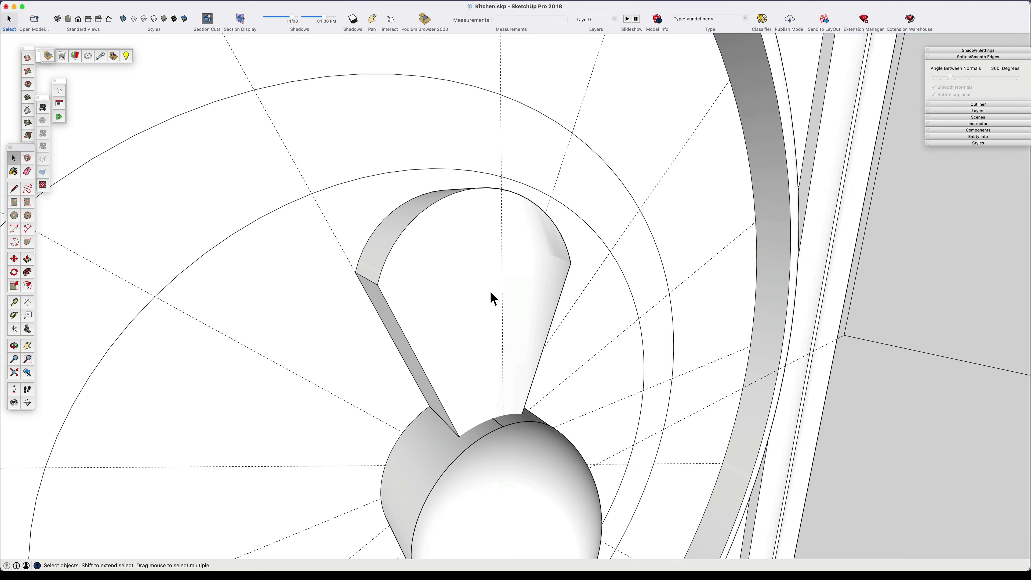
click(516, 382)
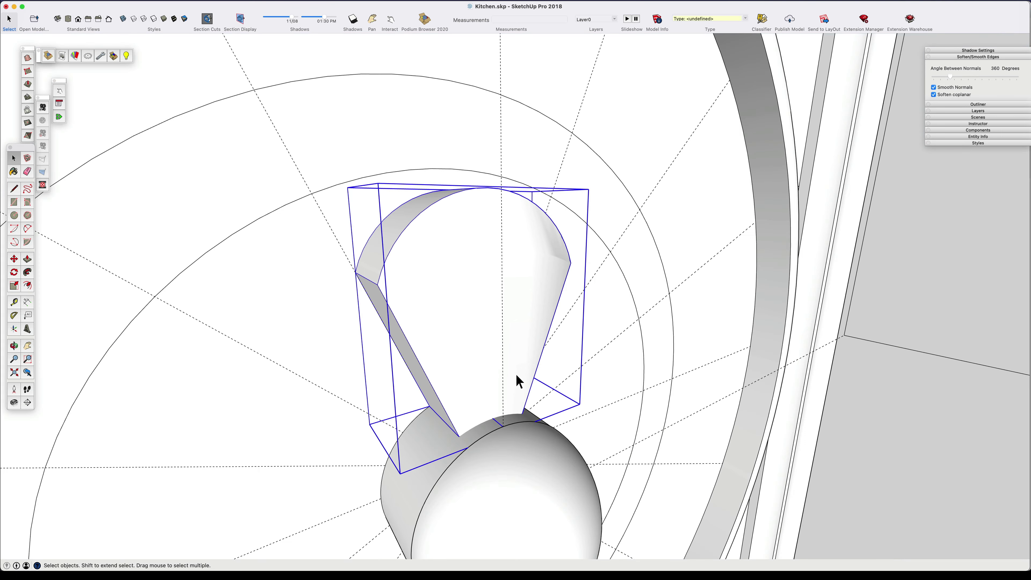
Rotate-copy the petal 315 degrees about the knob's center and divide the sweep into 7 evenly spaced copies
scroll(461, 265, up, 5)
scroll(480, 436, up, 3)
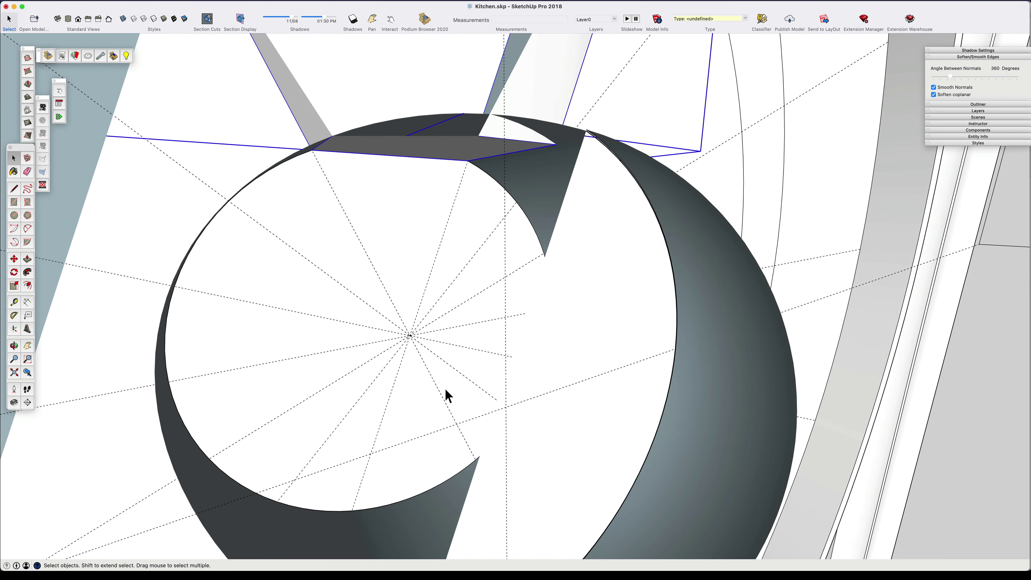
key(q)
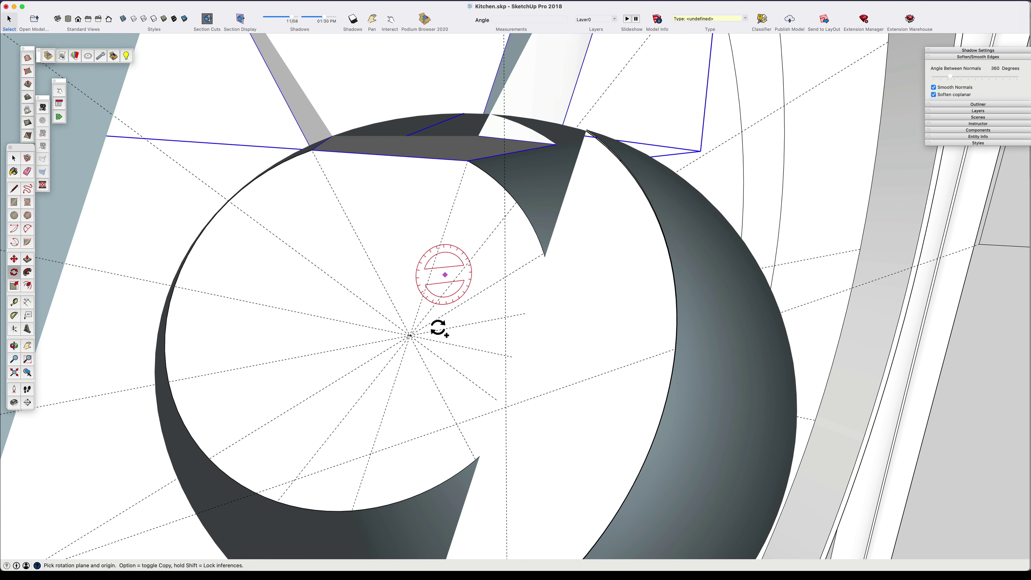
click(410, 335)
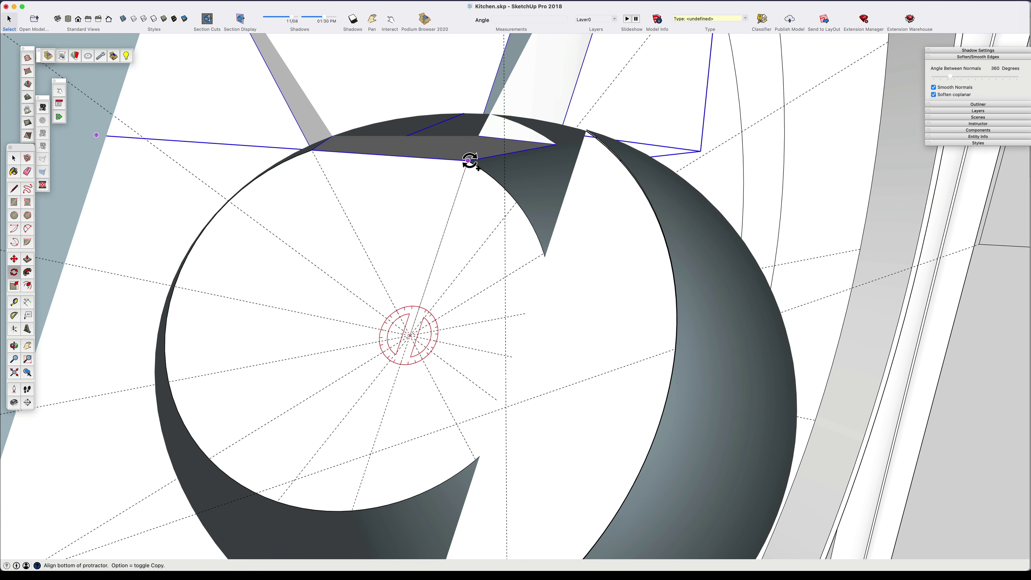
click(468, 160)
click(309, 152)
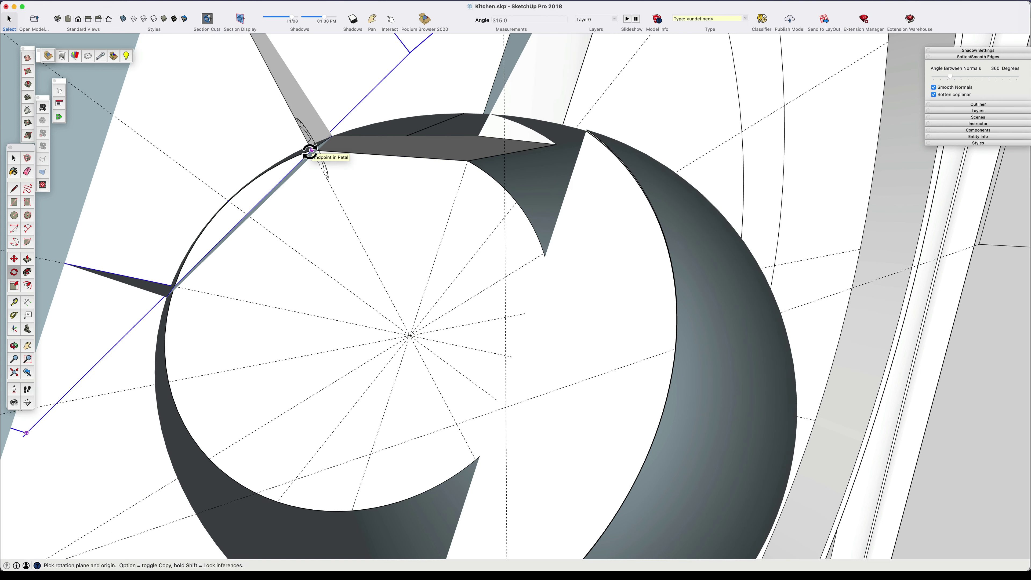
scroll(309, 151, down, 2)
scroll(340, 307, down, 10)
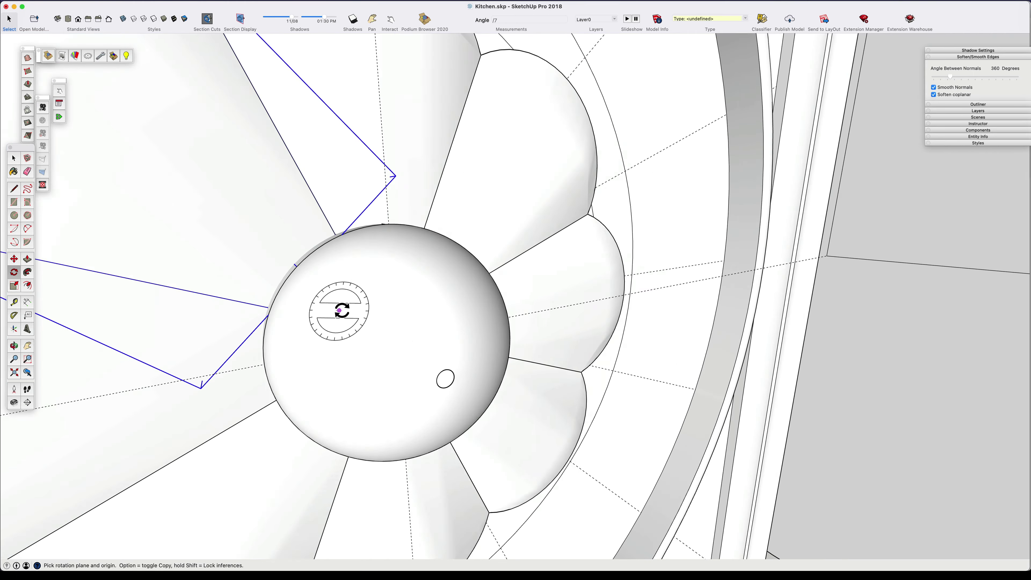
Select all eight petals and the center knob and combine them into a component named Florette Center
key(space)
key(super+t)
middle_drag(329, 271, 415, 278)
click(415, 280)
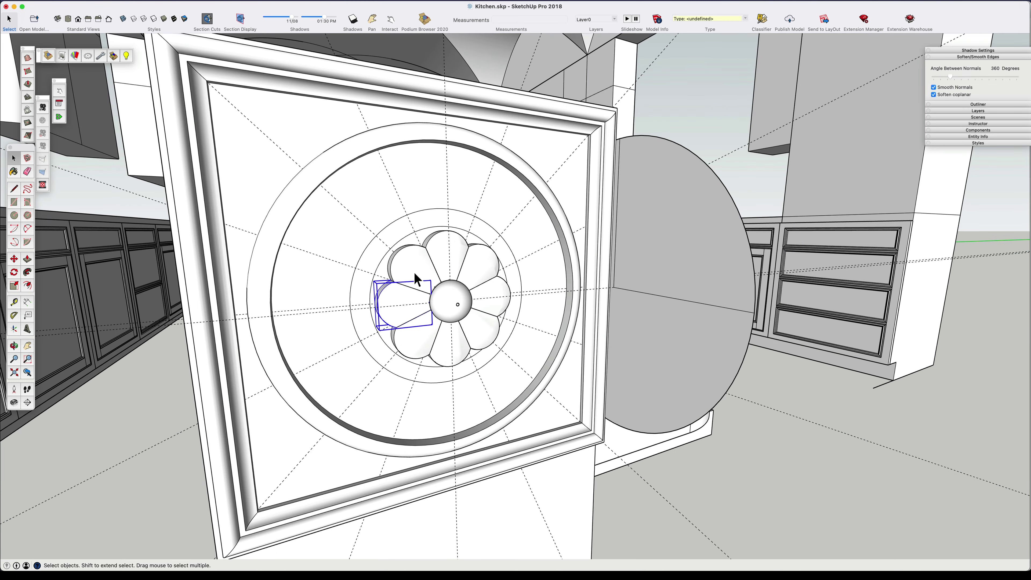
right_click(399, 288)
key(Escape)
shift+click(406, 260)
shift+click(446, 251)
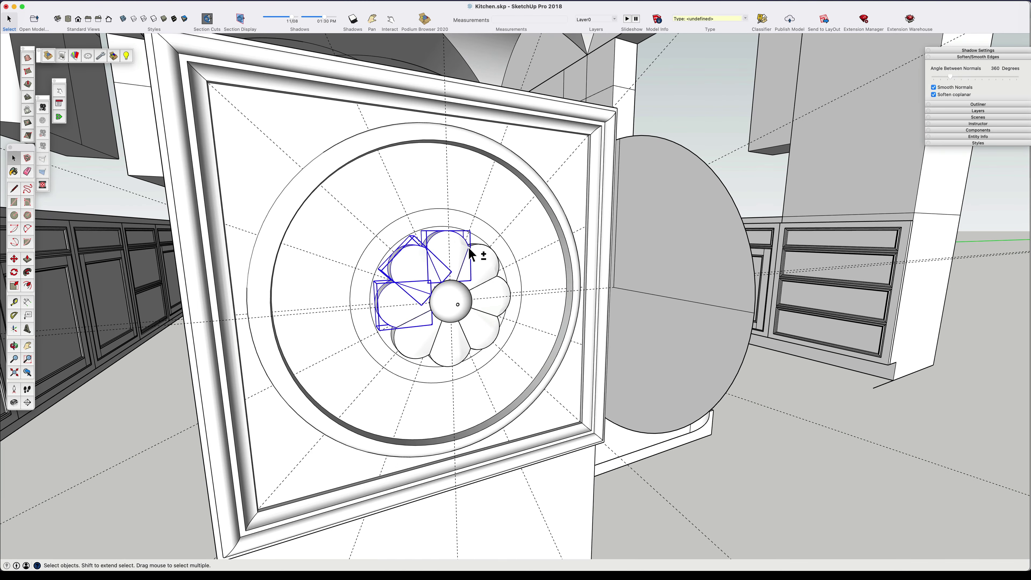
shift+click(484, 268)
shift+click(499, 309)
shift+click(484, 335)
shift+click(460, 349)
shift+click(414, 345)
shift+click(451, 296)
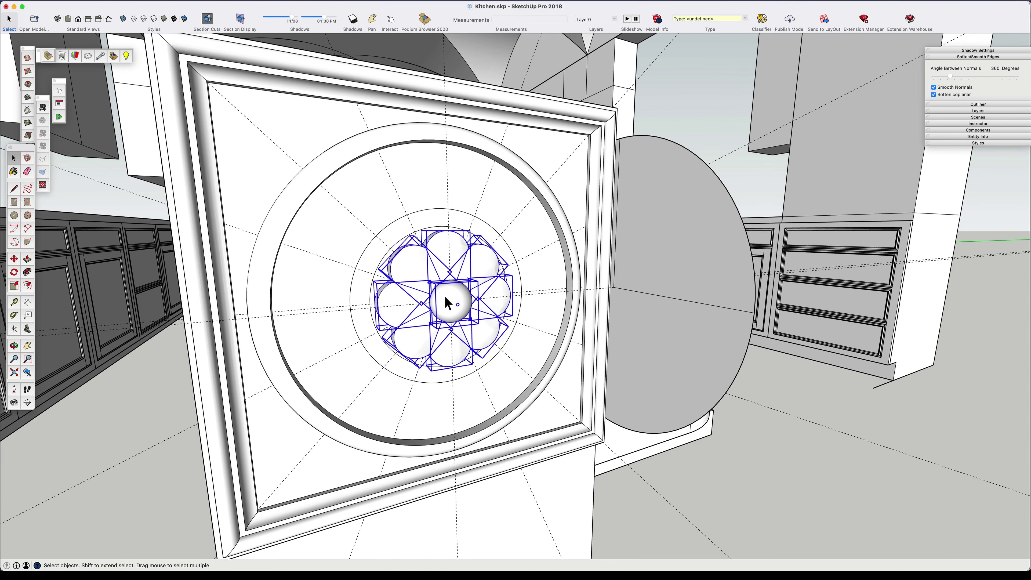
right_click(447, 297)
click(472, 367)
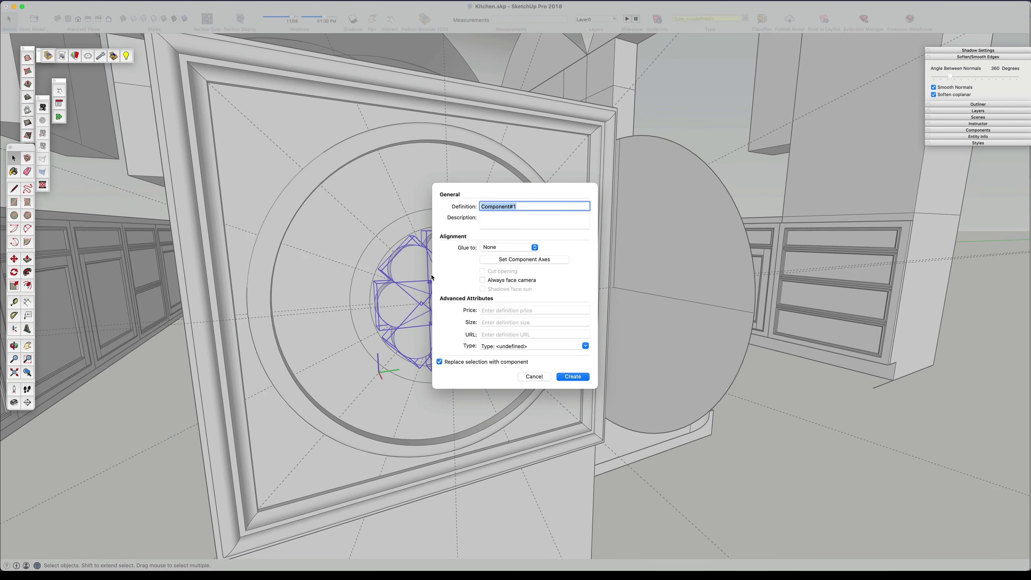
text(Florette Center)
key(Return)
Open the rosette disc with the raised rim for editing and select the flat ring face around its center
scroll(449, 290, down, 5)
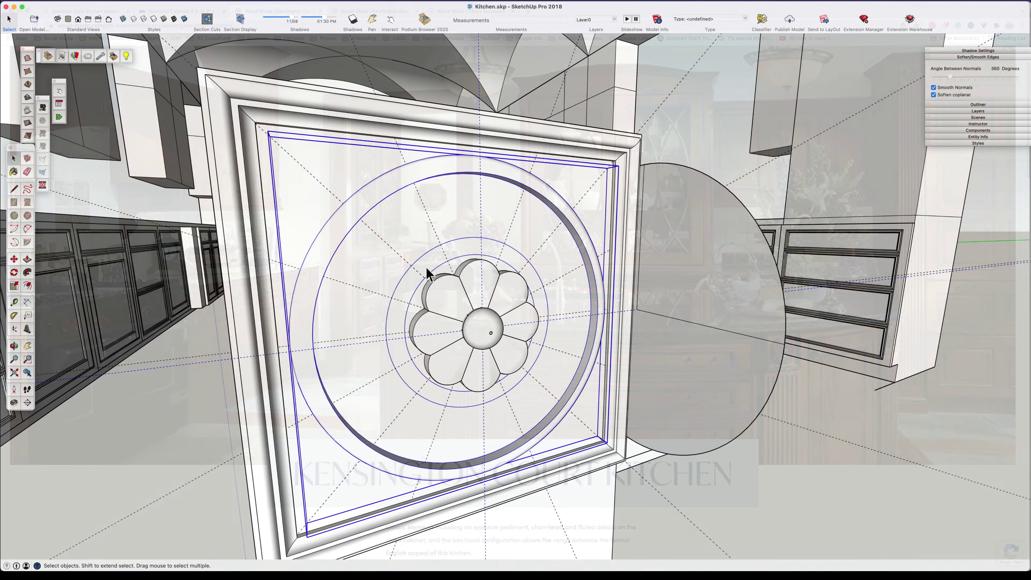
double_click(427, 264)
click(429, 265)
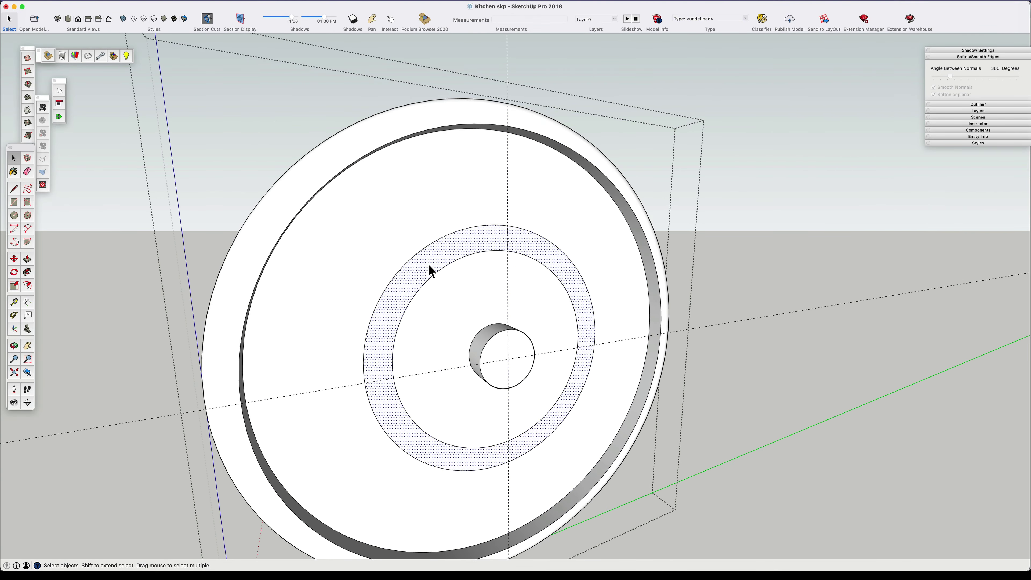
Offset the outer circle of the flat ring inward, just short of the ring's inner circle
scroll(429, 269, up, 5)
click(510, 215)
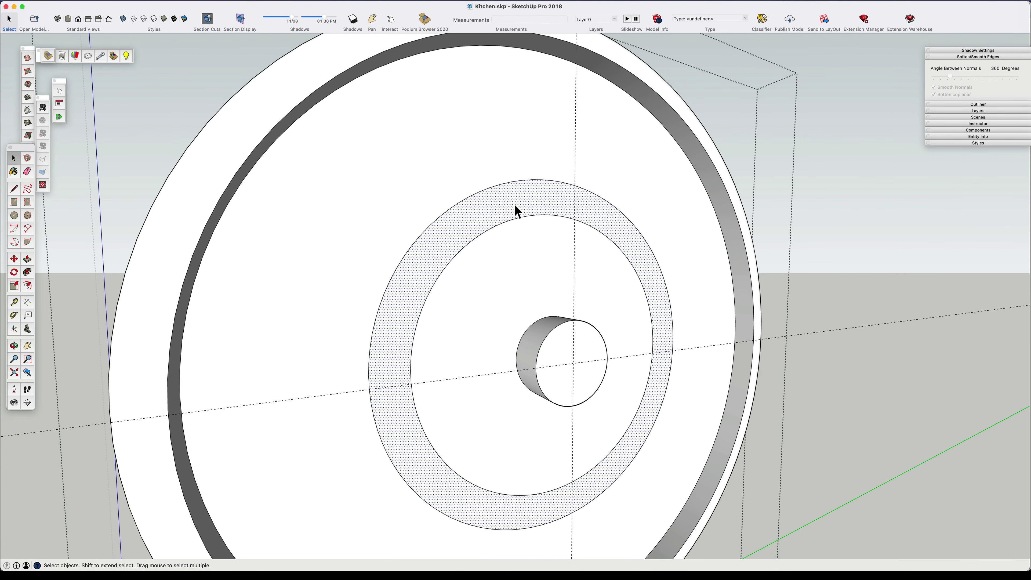
key(f)
click(450, 249)
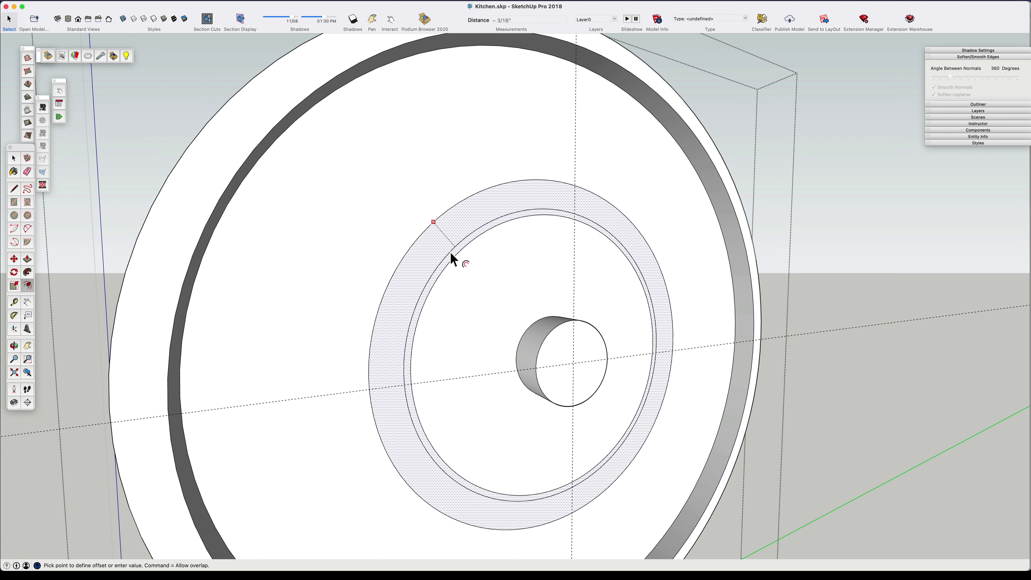
click(453, 241)
key(space)
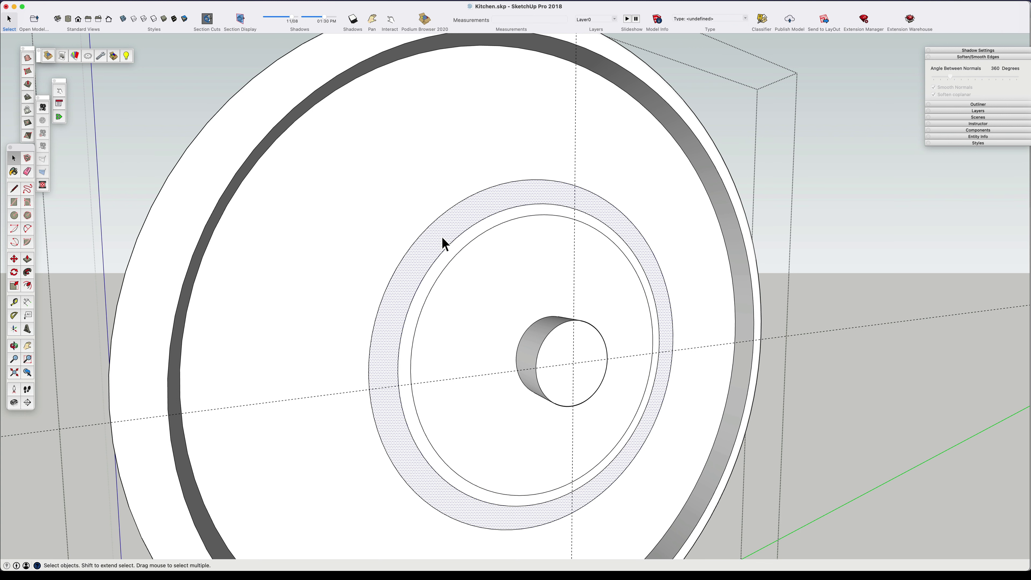
Place a guide on the disc face parallel to the knob's vertical guide and erase the offset circle
key(t)
click(575, 302)
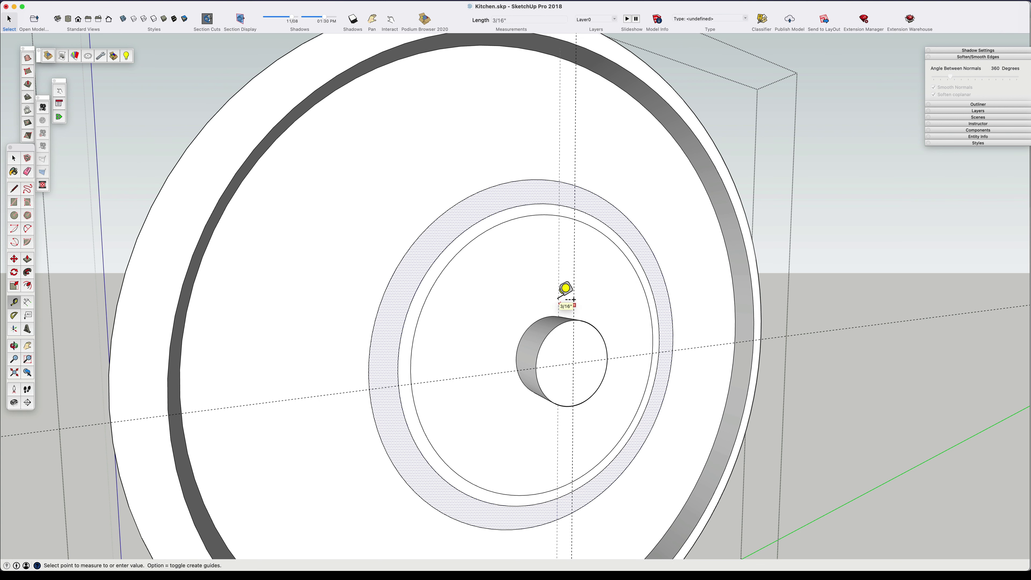
click(557, 272)
scroll(528, 260, up, 3)
key(e)
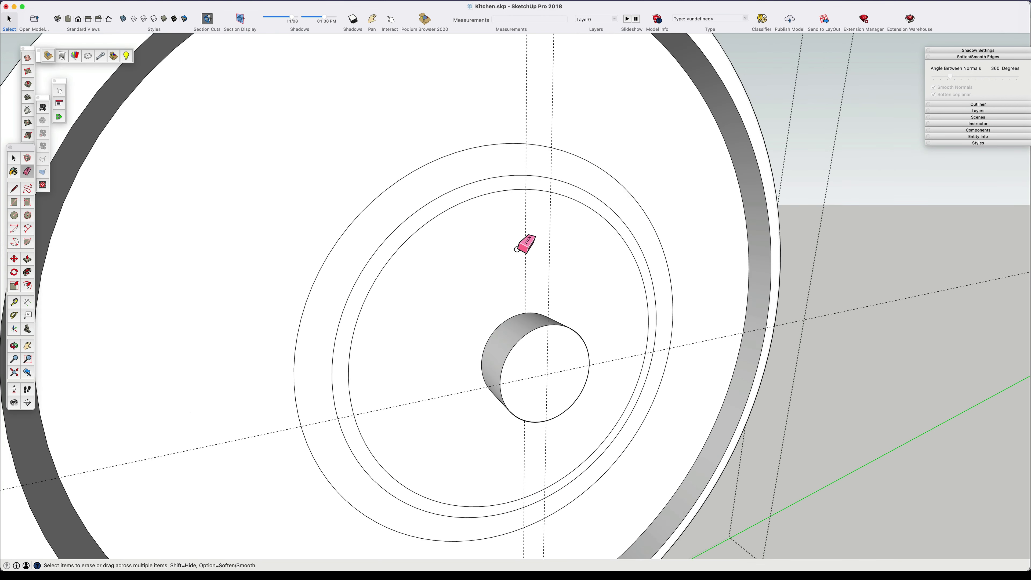
click(514, 175)
Draw an upright rectangle perpendicular to the disc face, spanning the gap between the two ring circles at the new guide
key(l)
middle_drag(533, 183, 535, 257)
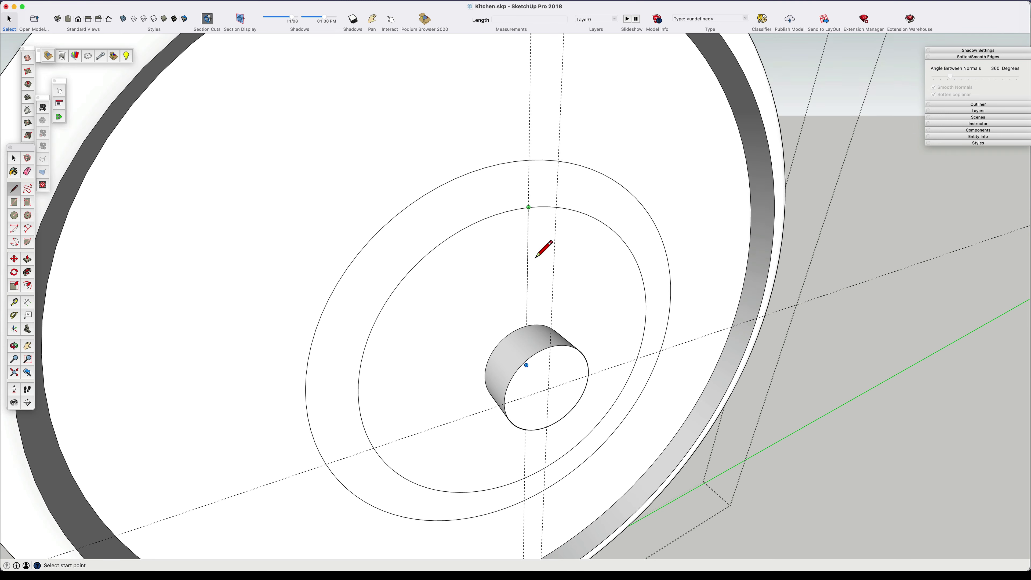
key(r)
click(529, 161)
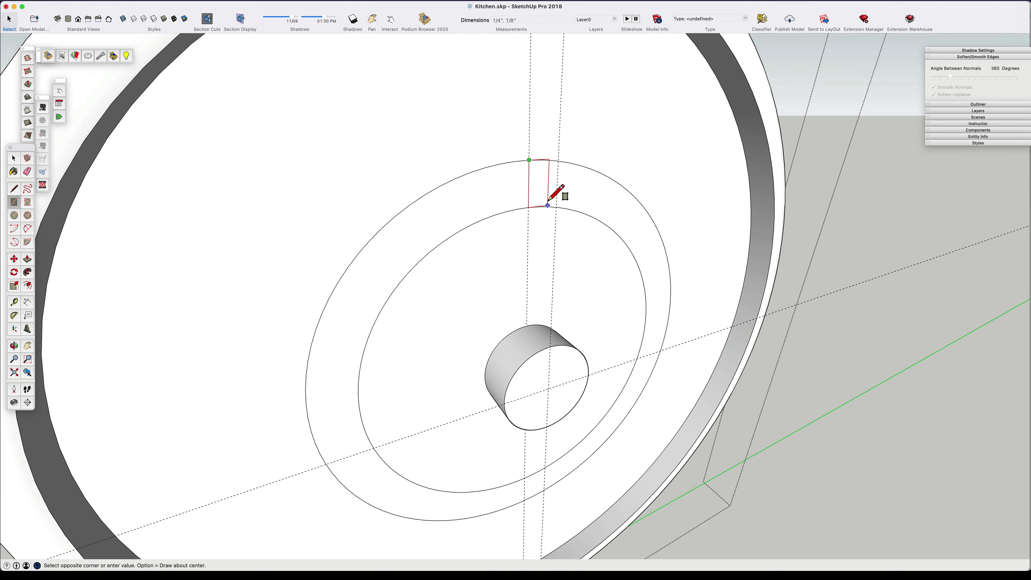
click(556, 218)
Draw an arc bulging outward across the rectangle between the two ring circles and erase everything beyond it, leaving a half-round profile
key(a)
click(528, 208)
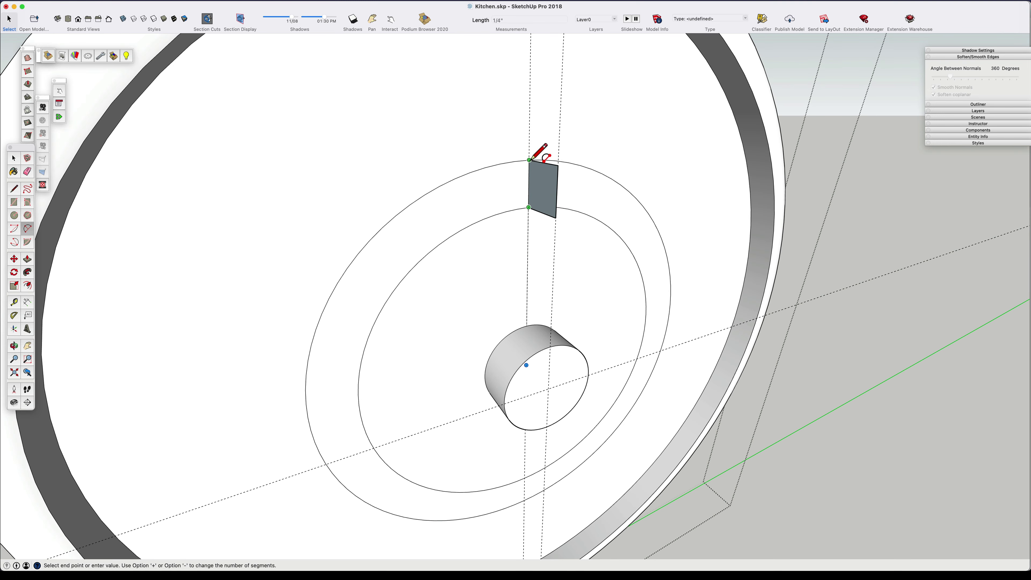
click(529, 160)
click(541, 187)
key(space)
click(546, 196)
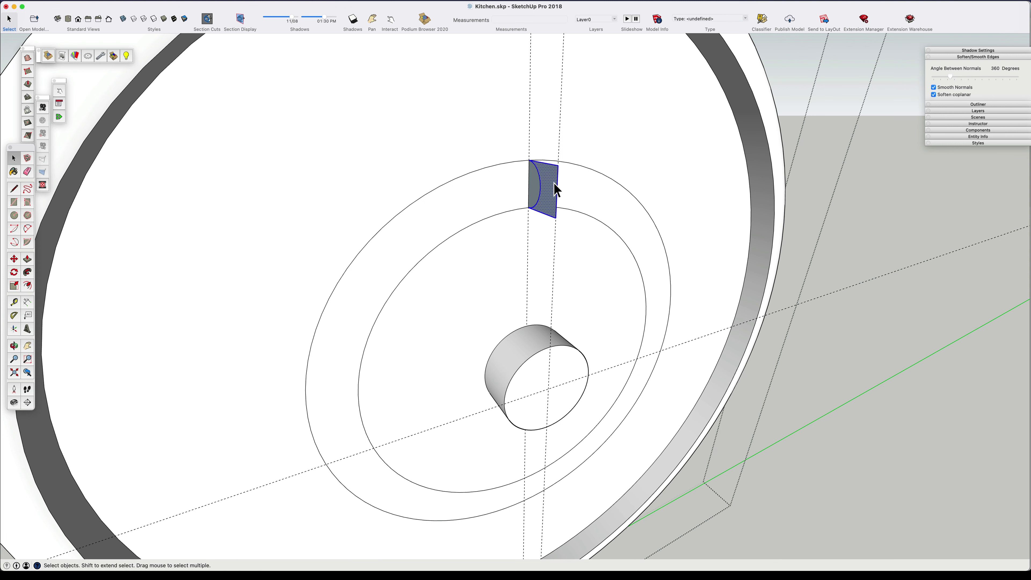
click(551, 166)
key(e)
click(546, 215)
click(558, 185)
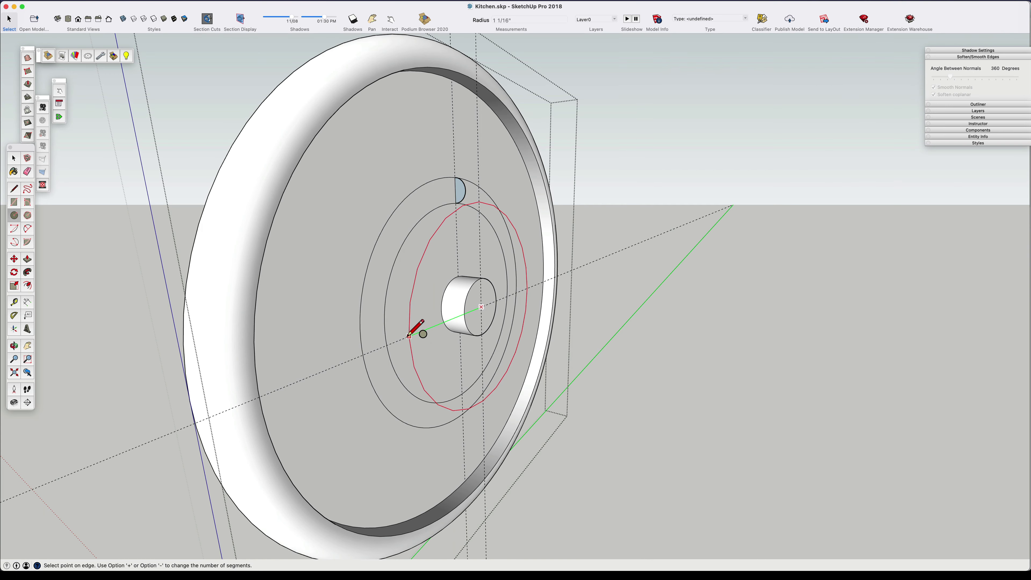
Draw a circle of 1-inch radius with 96 sides, centered on the knob stub's front face
click(406, 338)
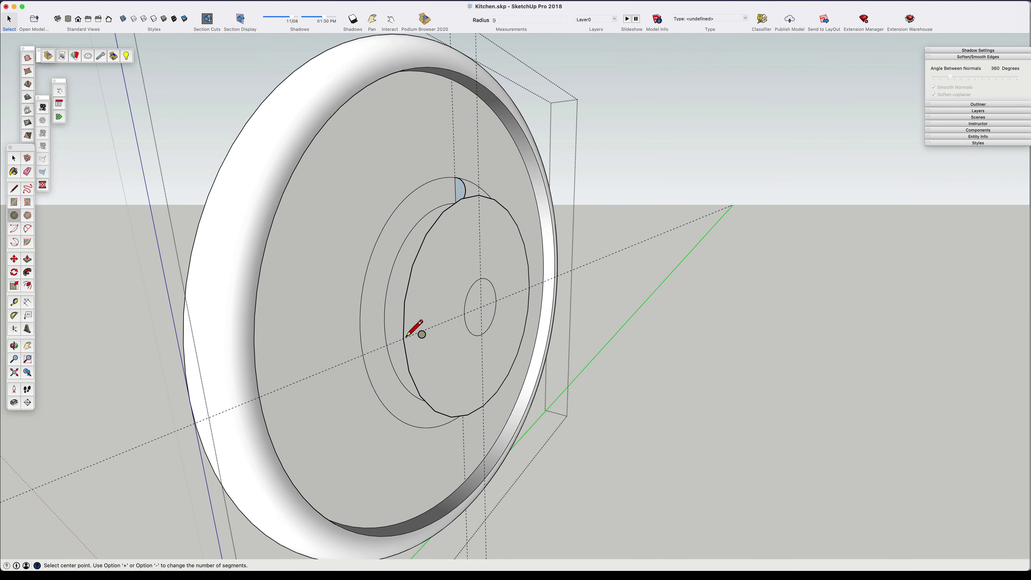
text(1)
key(Return)
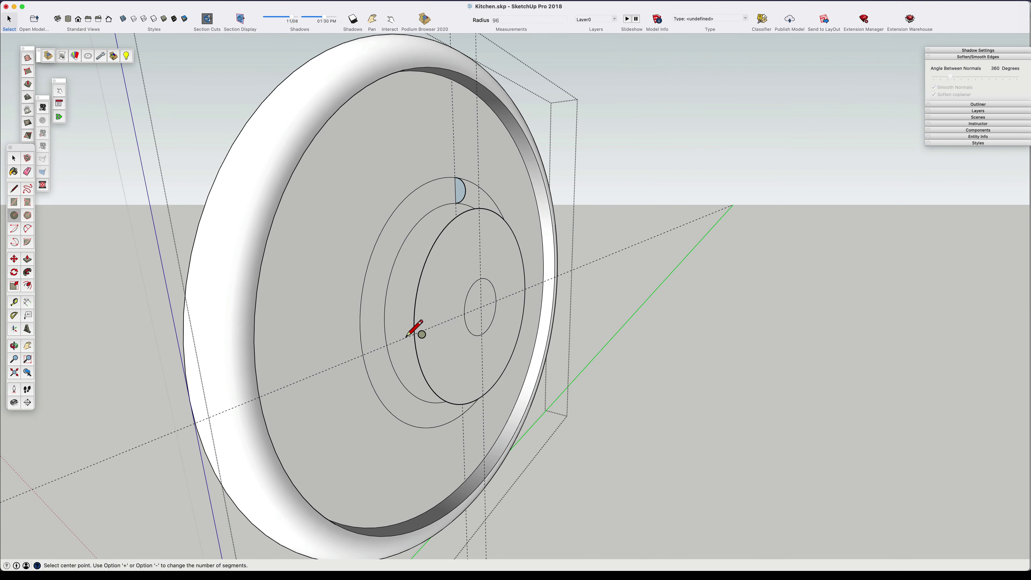
Sweep the half-round profile around the 1-inch circle with Follow Me to form a raised inner ring
key(space)
click(454, 222)
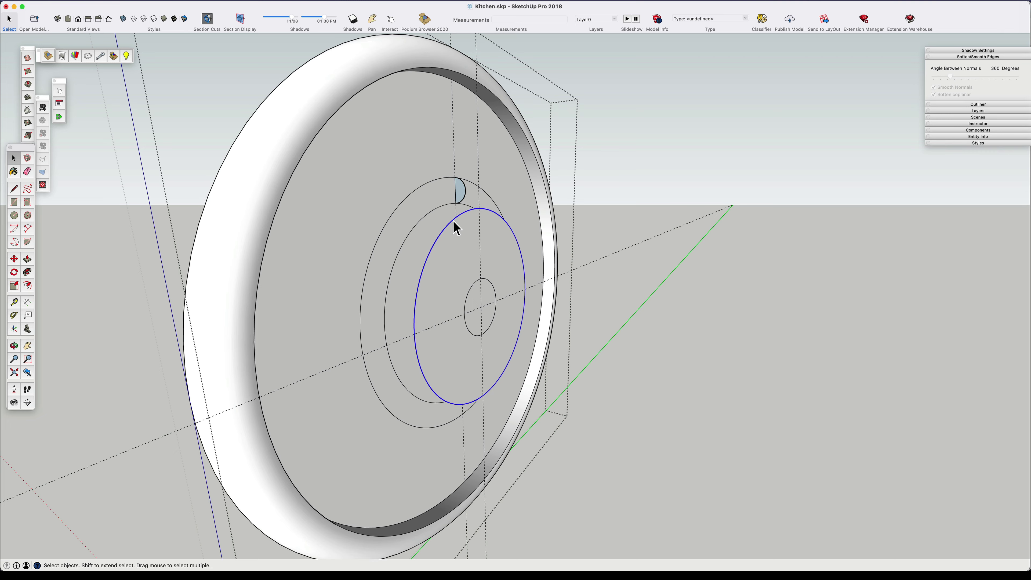
key(p)
drag(459, 195, 472, 300)
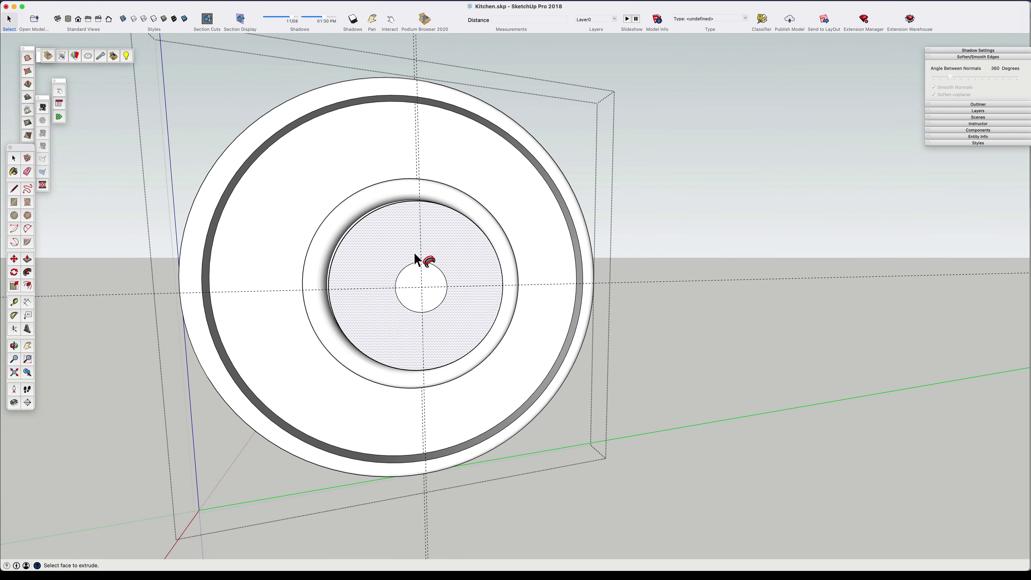
key(space)
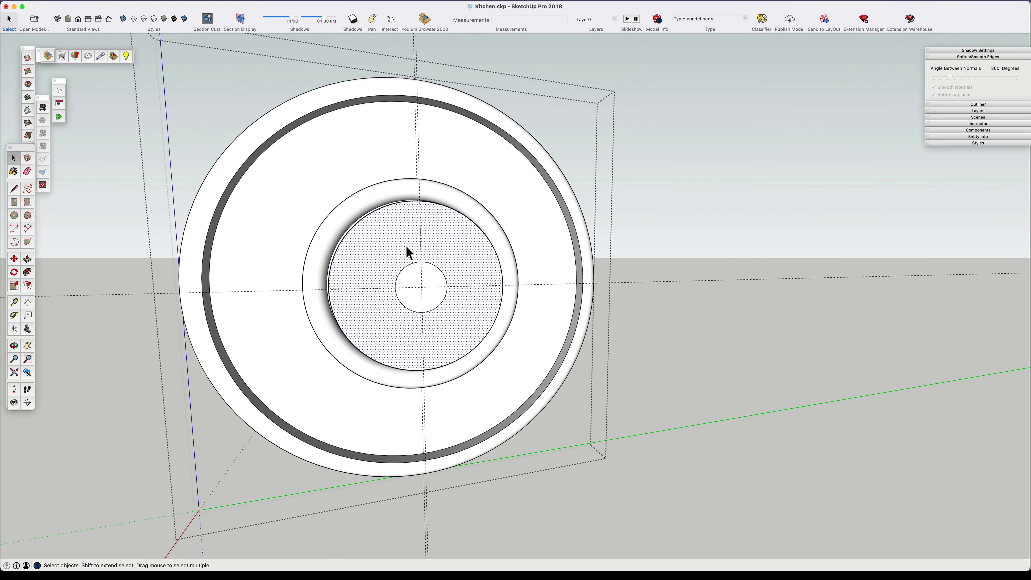
Remove the circle used as the sweep path and scale the raised ring's depth off the disc face
middle_drag(405, 254, 428, 214)
click(427, 205)
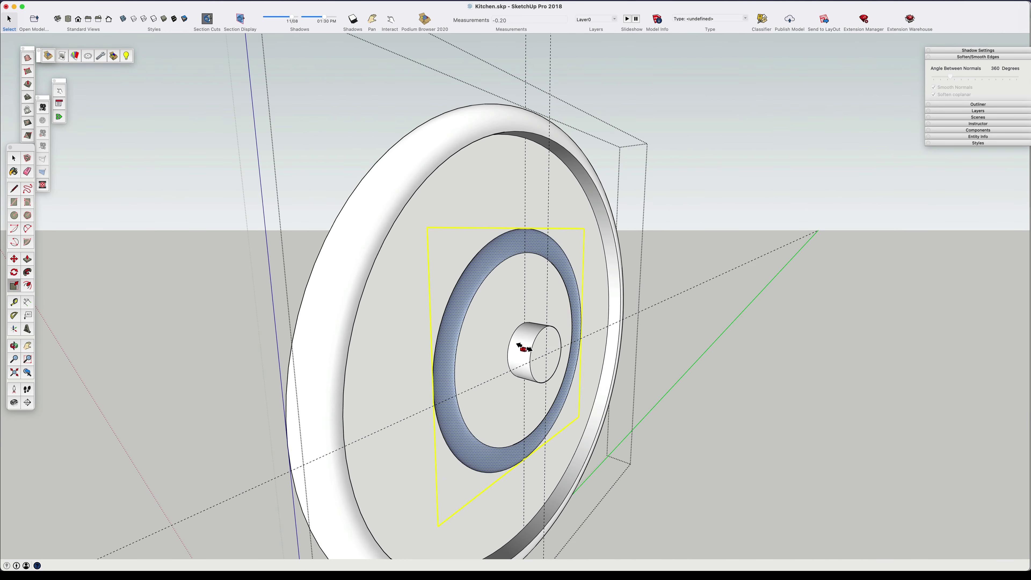
key(space)
Draw a 24-sided arc with a 3/8-inch bulge between the two radial guides above the florette, spanning about 1 3/8 inches
key(a)
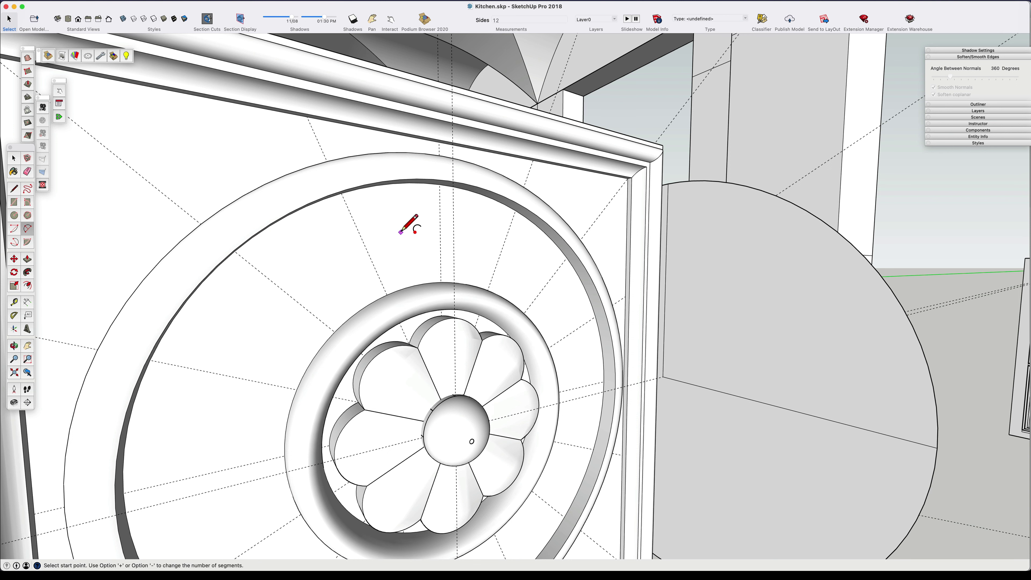
click(358, 230)
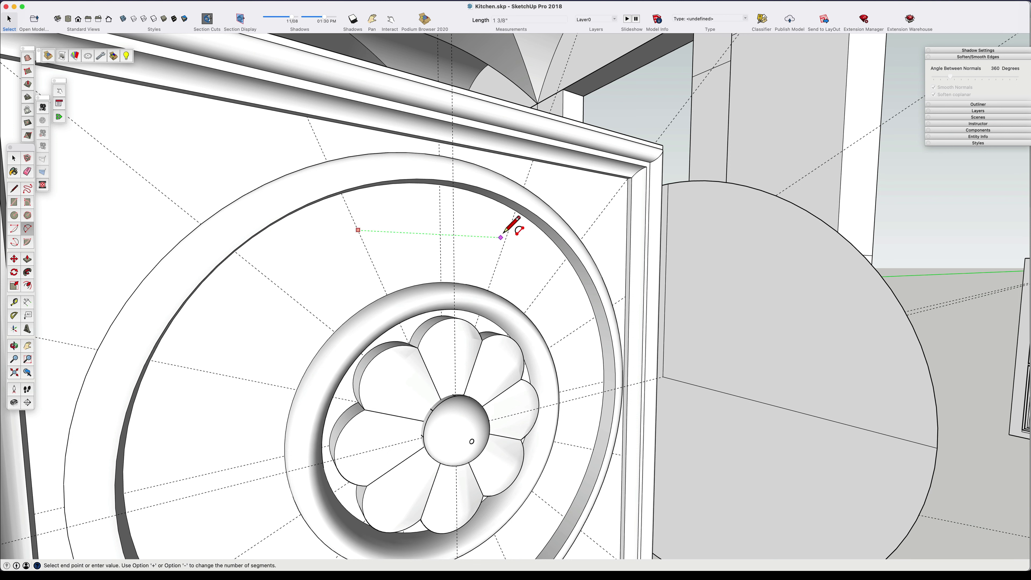
click(506, 237)
click(443, 191)
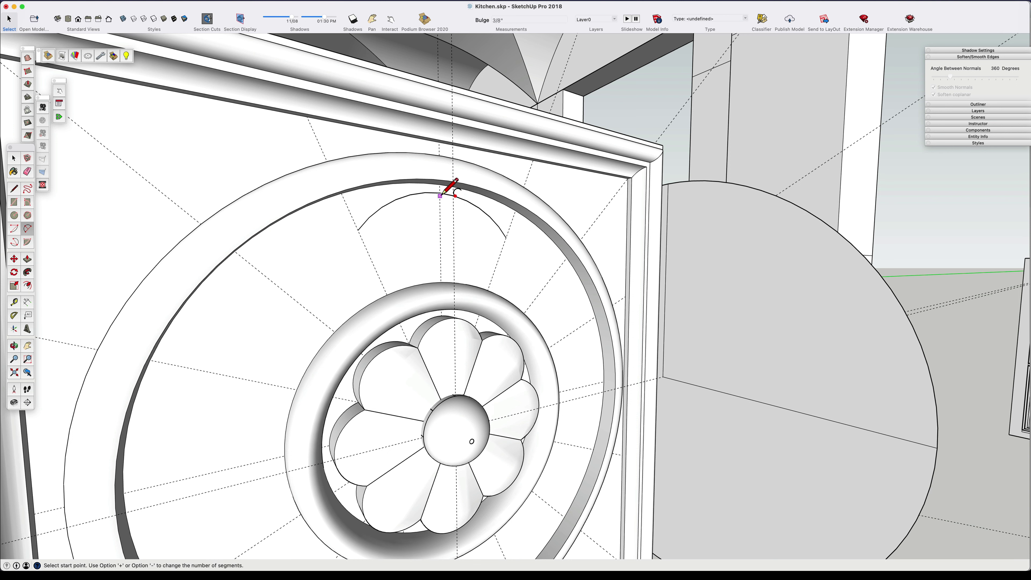
scroll(444, 190, up, 3)
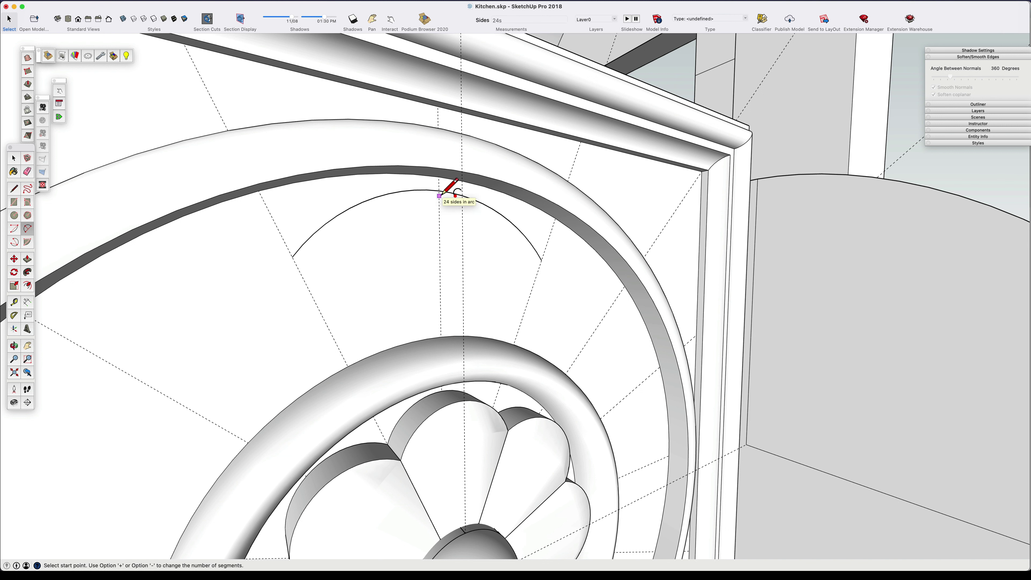
Close the outer petal outline with lines down both radial guides and across just inside the raised inner ring
key(space)
key(l)
click(292, 256)
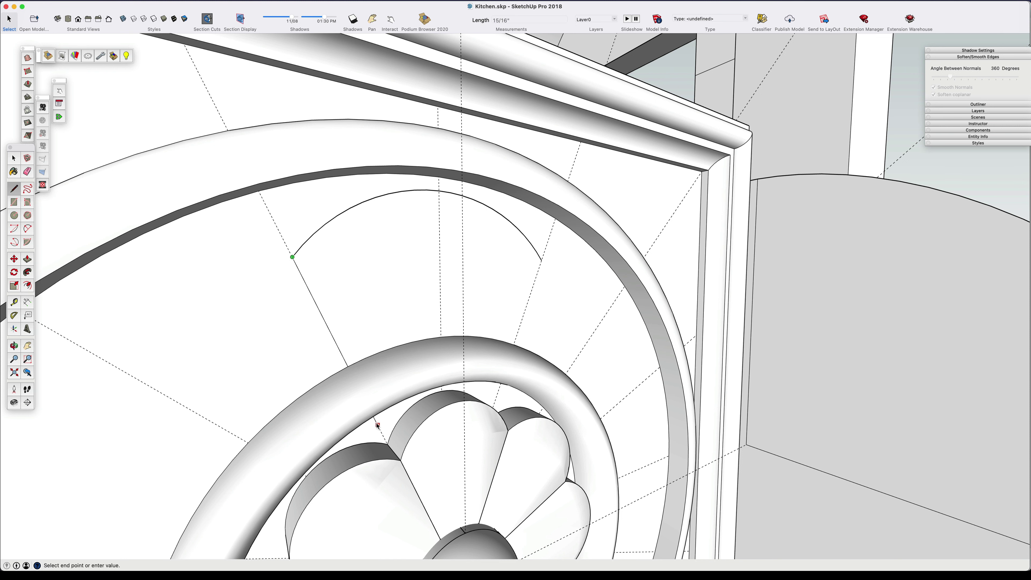
middle_drag(378, 426, 350, 318)
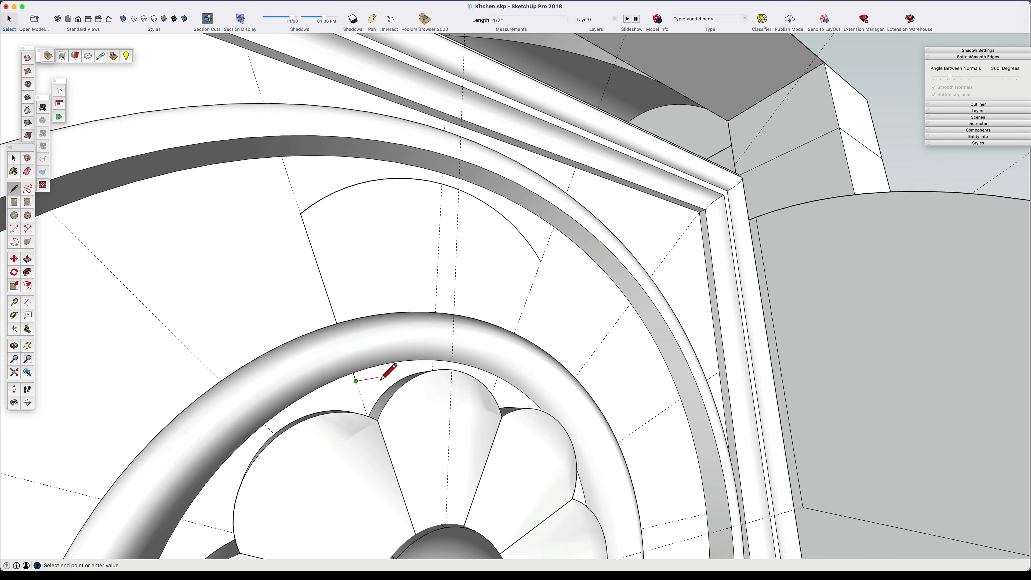
middle_drag(381, 379, 461, 375)
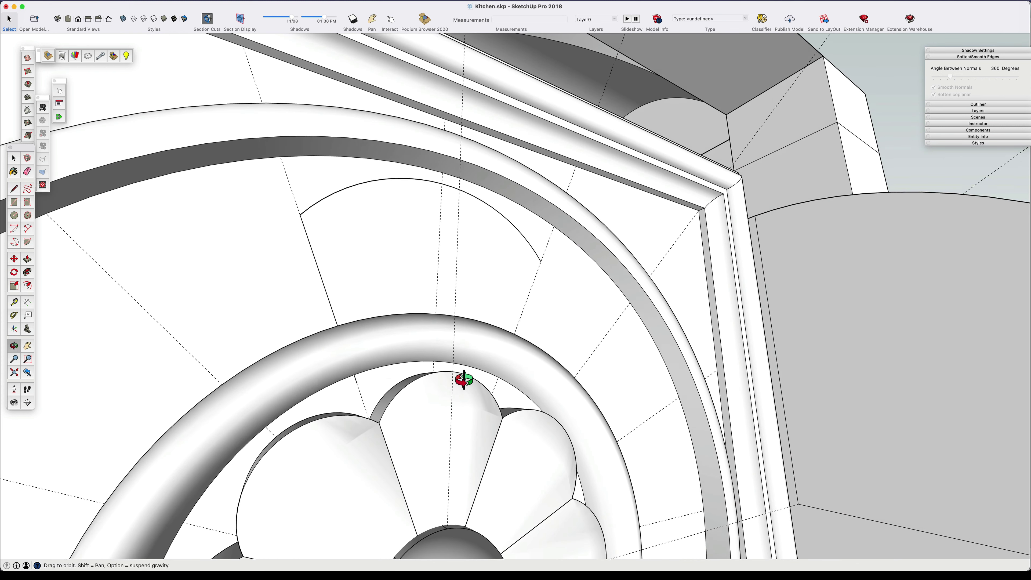
click(541, 262)
key(space)
Group the new outer petal face and open the group for editing
click(384, 259)
key(super+g)
double_click(384, 255)
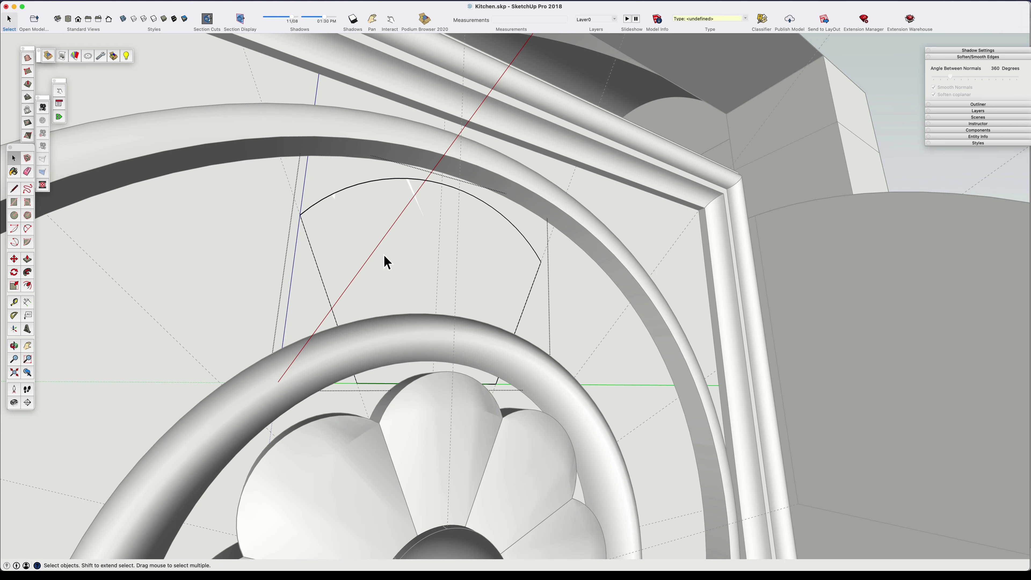
Draw an arc with a bulge of about 1/16 inch across the outer petal's inner end and delete the straight edge below it
key(a)
click(357, 384)
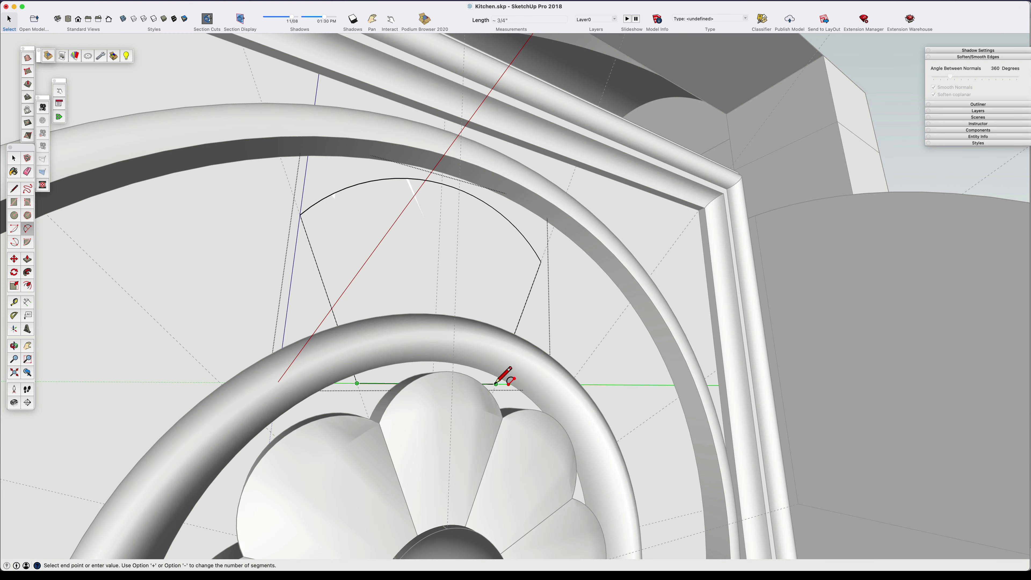
scroll(467, 372, up, 5)
middle_drag(472, 387, 503, 353)
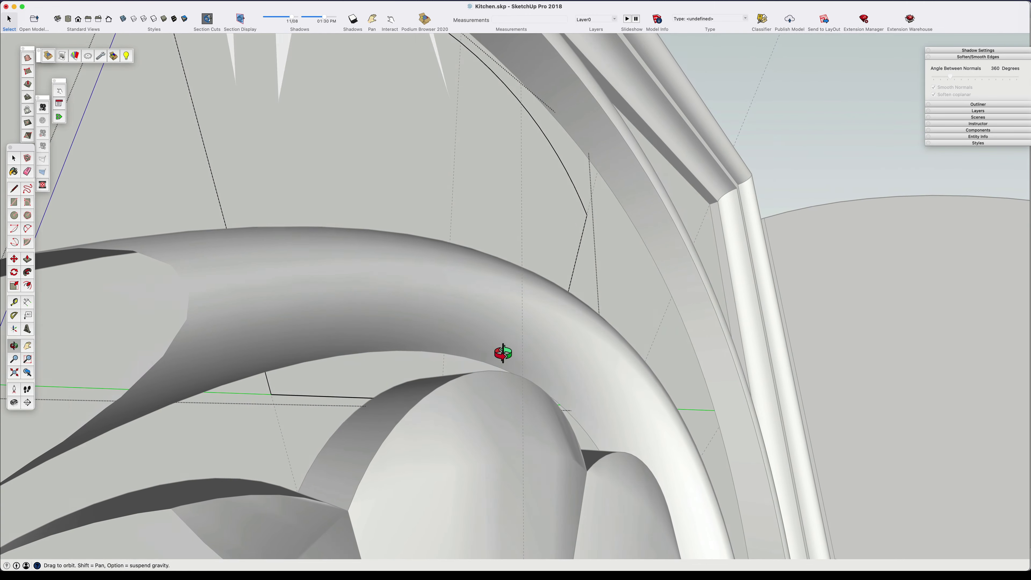
scroll(450, 372, up, 4)
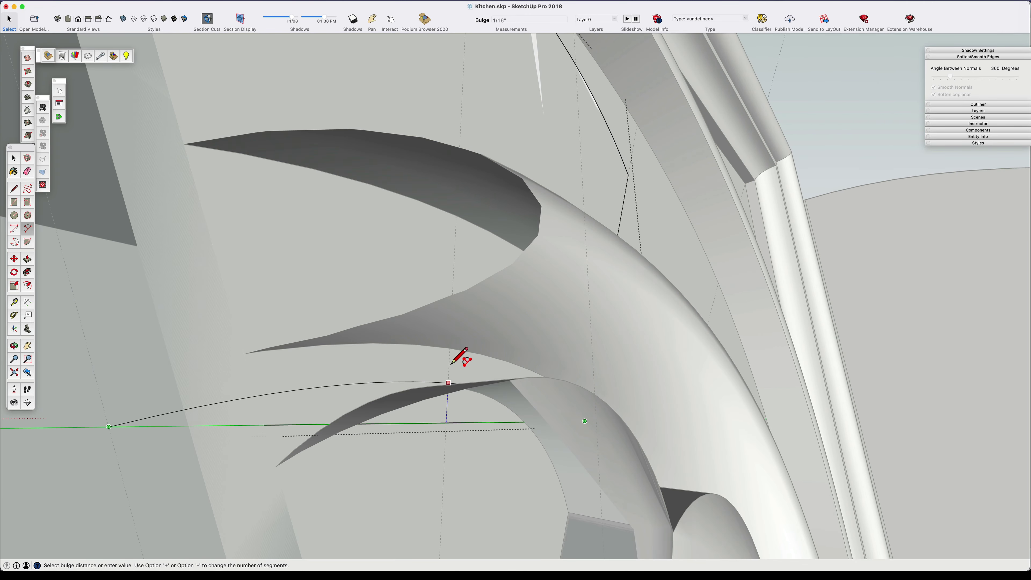
click(449, 372)
click(512, 199)
middle_drag(511, 201, 431, 387)
key(space)
click(380, 400)
click(397, 400)
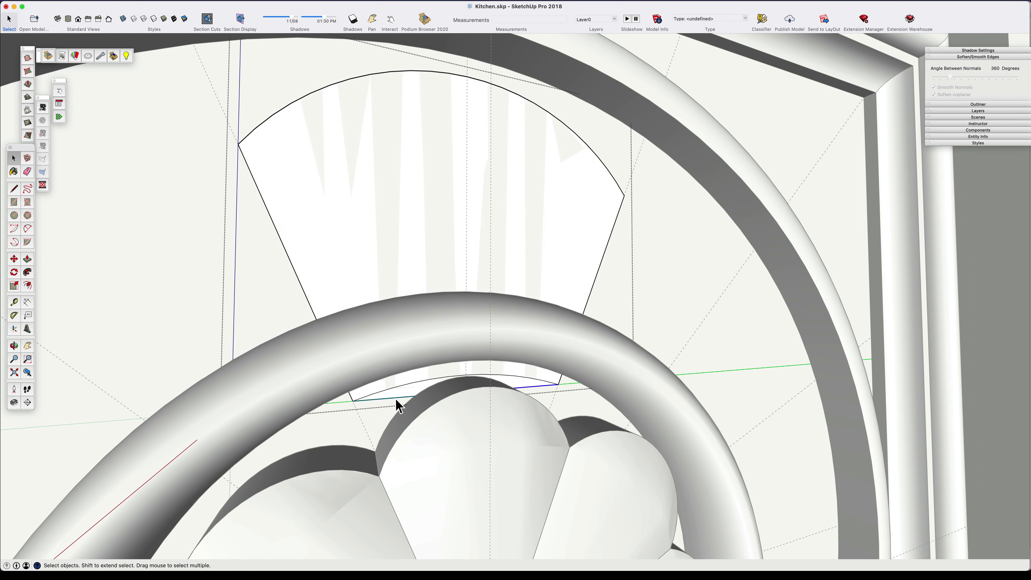
Push/Pull the outer petal face outward from the disc into a solid block standing past the raised inner ring
middle_drag(389, 277, 432, 268)
click(391, 275)
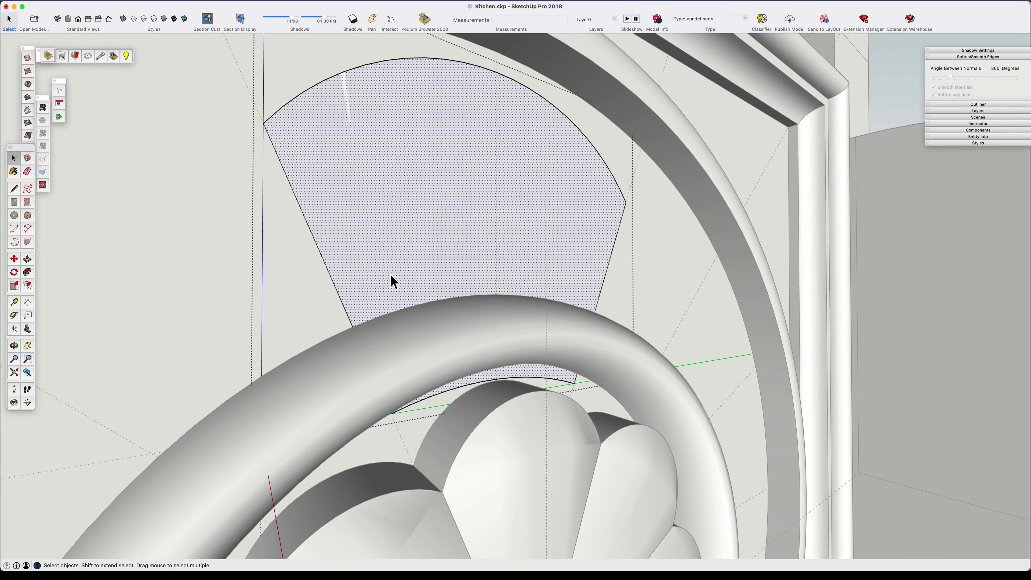
key(p)
click(365, 304)
middle_drag(404, 394, 527, 415)
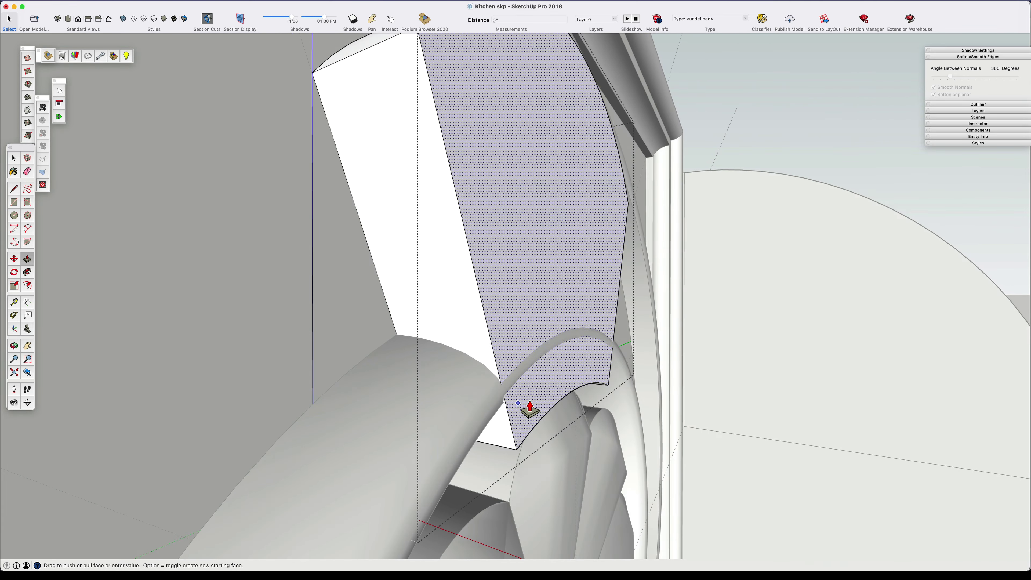
click(499, 449)
Select the petal's inner end arc and draw an arc with about a 3/16-inch bulge across the lower part of the front face
key(a)
scroll(393, 353, down, 3)
key(space)
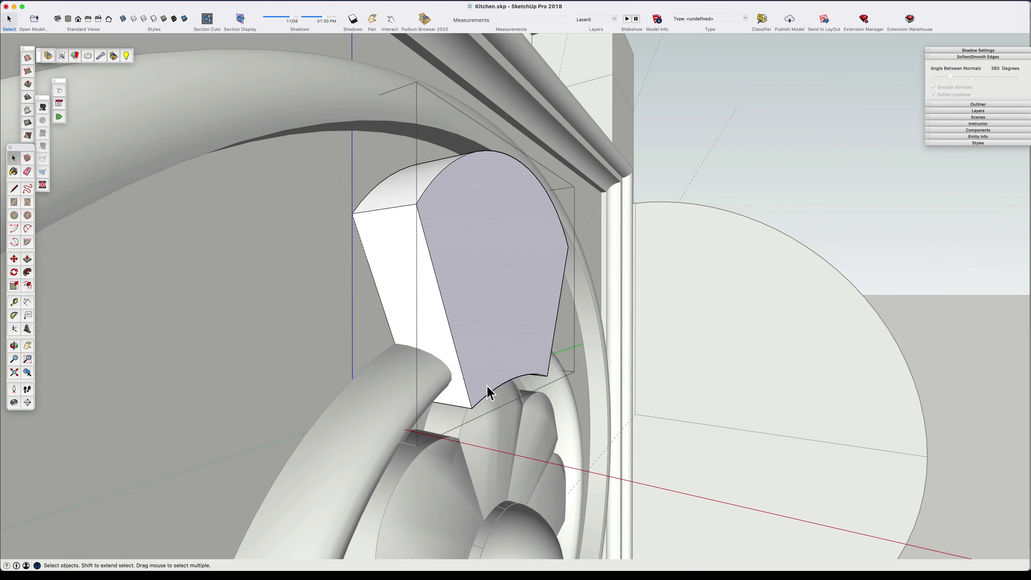
scroll(484, 389, up, 4)
click(478, 407)
key(a)
scroll(476, 406, down, 4)
scroll(429, 331, up, 3)
click(448, 338)
middle_drag(449, 338, 428, 288)
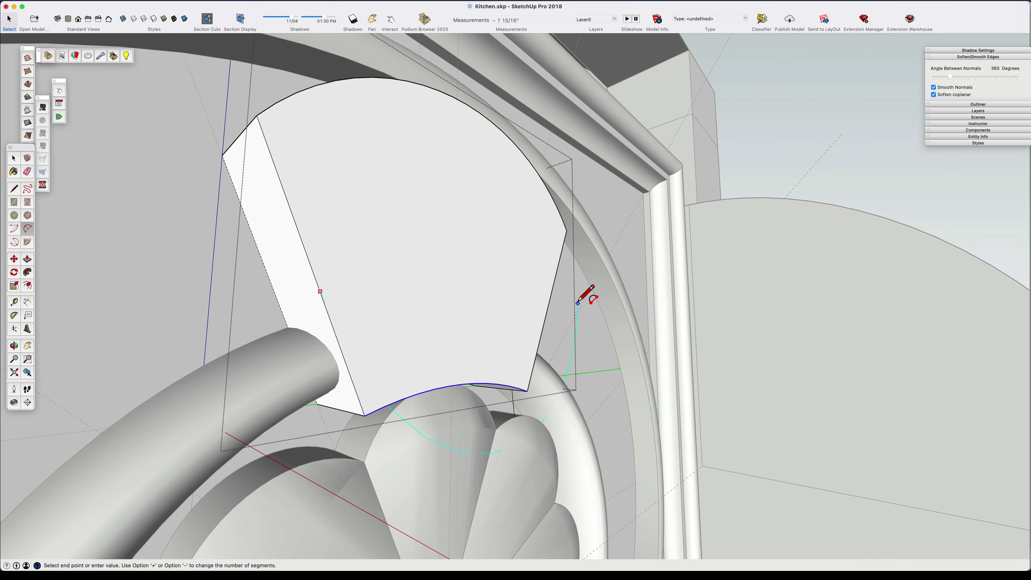
click(548, 304)
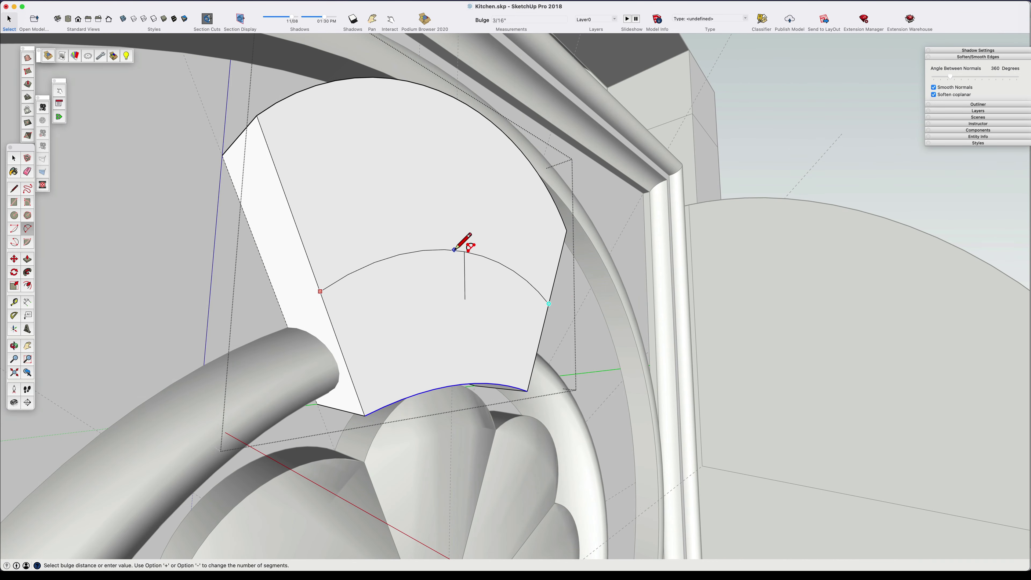
click(454, 250)
Draw a second arc about 1 5/16 inches wide across the petal's front face, between the first arc and the outer tip
middle_drag(422, 321, 409, 278)
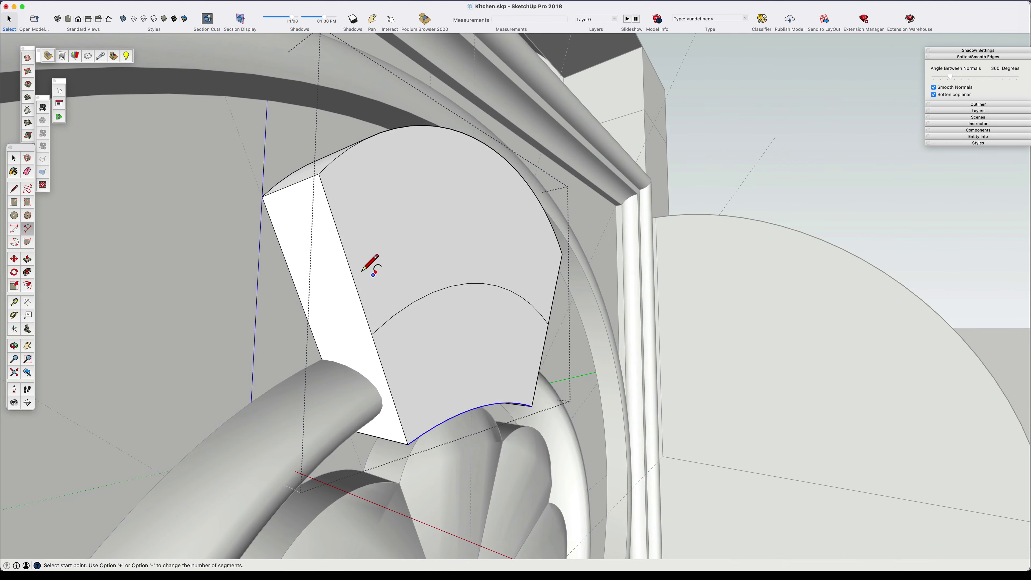
click(347, 258)
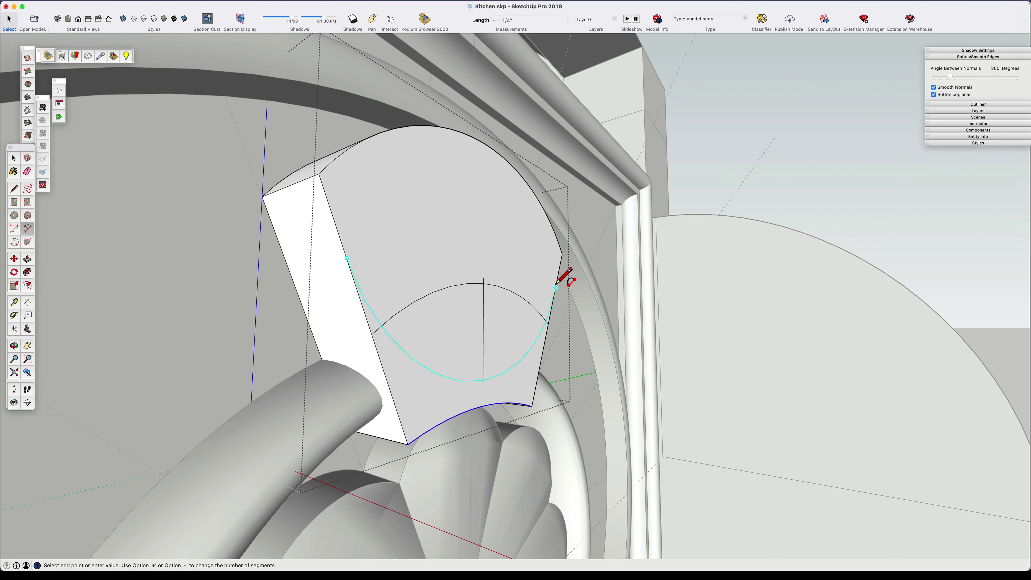
key(Escape)
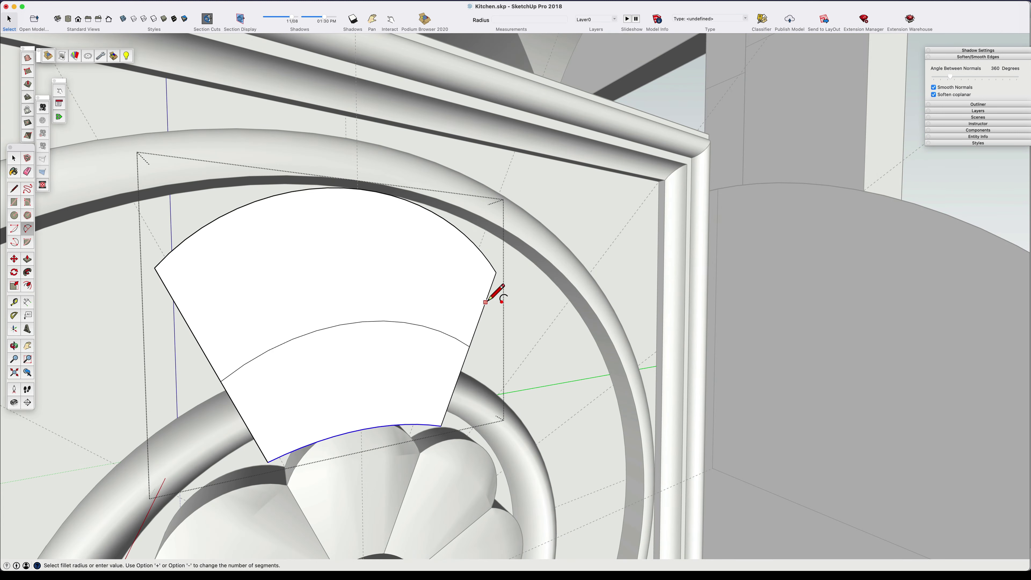
click(181, 302)
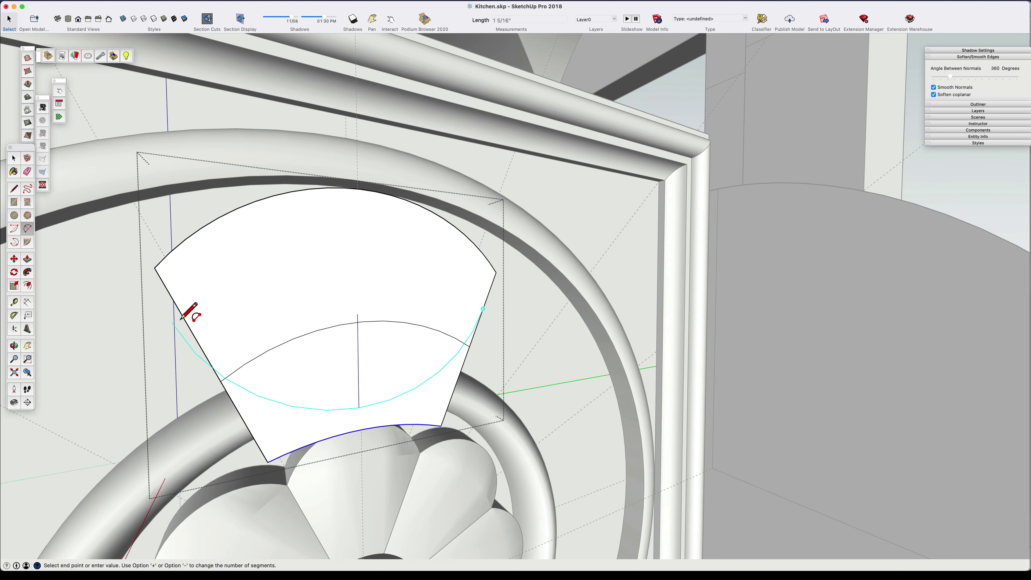
click(333, 235)
middle_drag(333, 236, 534, 333)
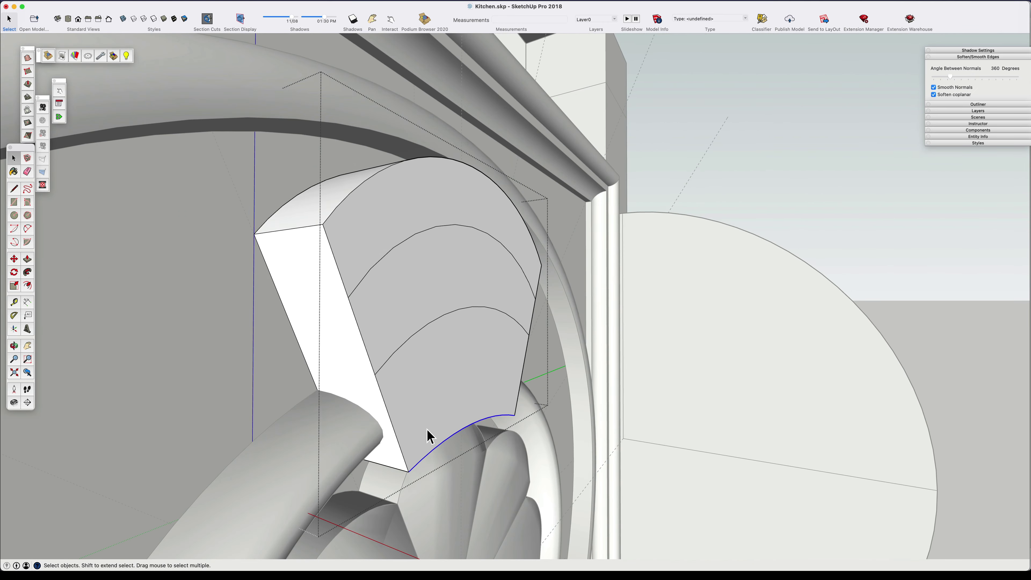
Scale the curved inner end of the petal to about 0.76 in depth, toward the disc
middle_drag(432, 434, 415, 247)
key(s)
drag(414, 422, 442, 423)
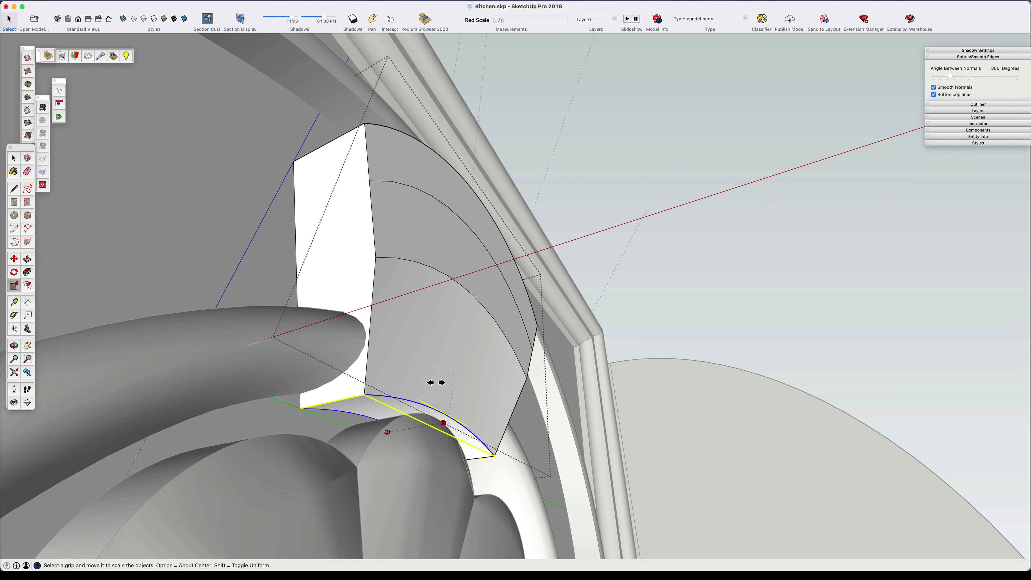
key(space)
Scale the upper arc on the petal's front to about 0.36 in depth so the petal hollows toward the disc
middle_drag(438, 379, 419, 405)
scroll(380, 255, up, 3)
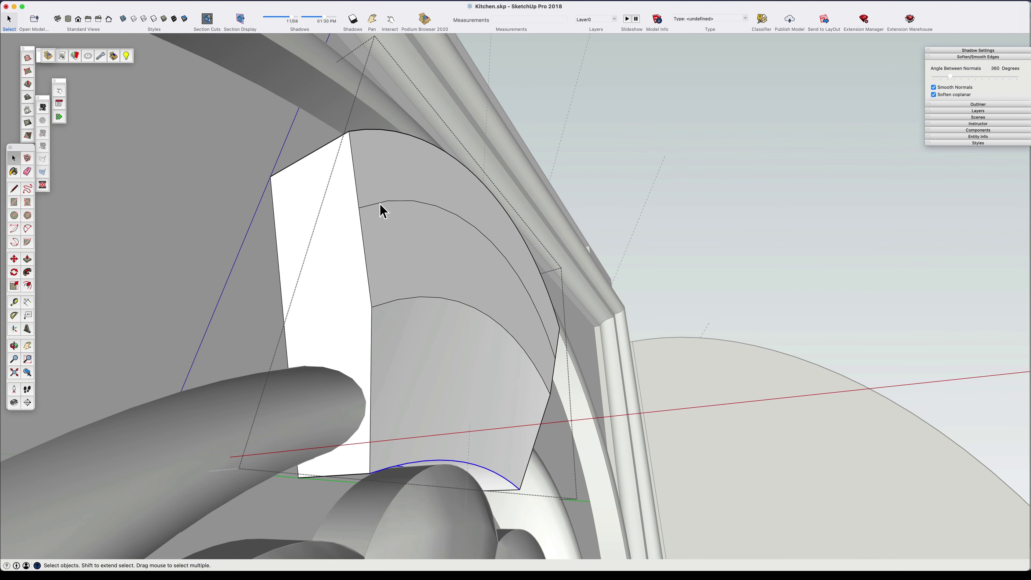
middle_drag(378, 216, 371, 339)
scroll(328, 343, up, 4)
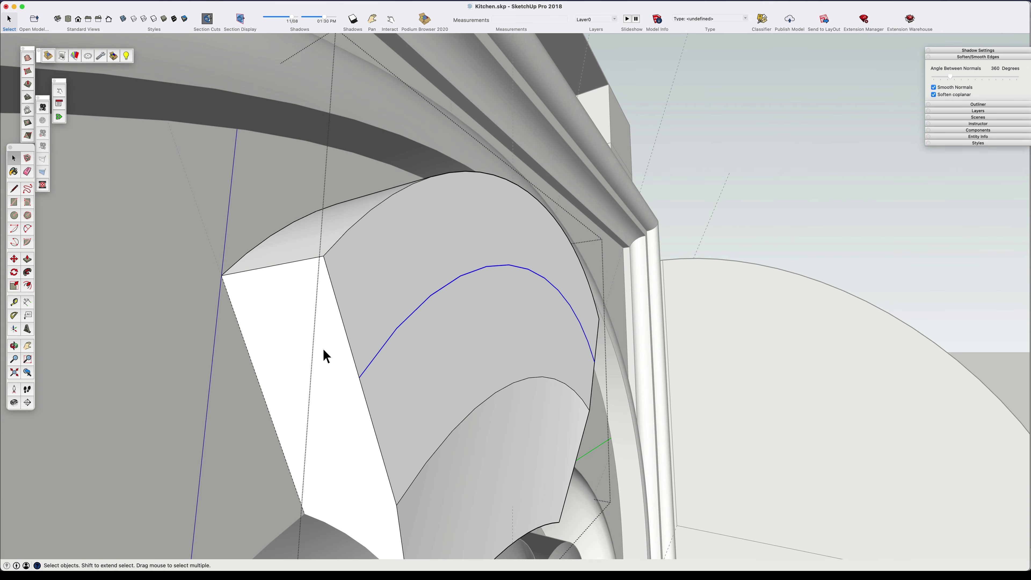
scroll(393, 346, down, 5)
key(s)
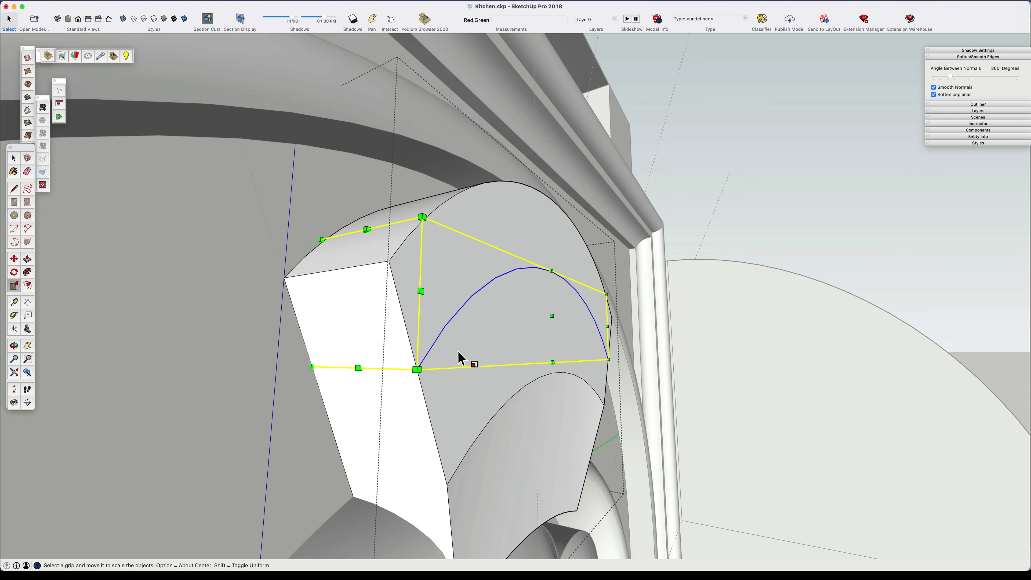
drag(552, 317, 498, 333)
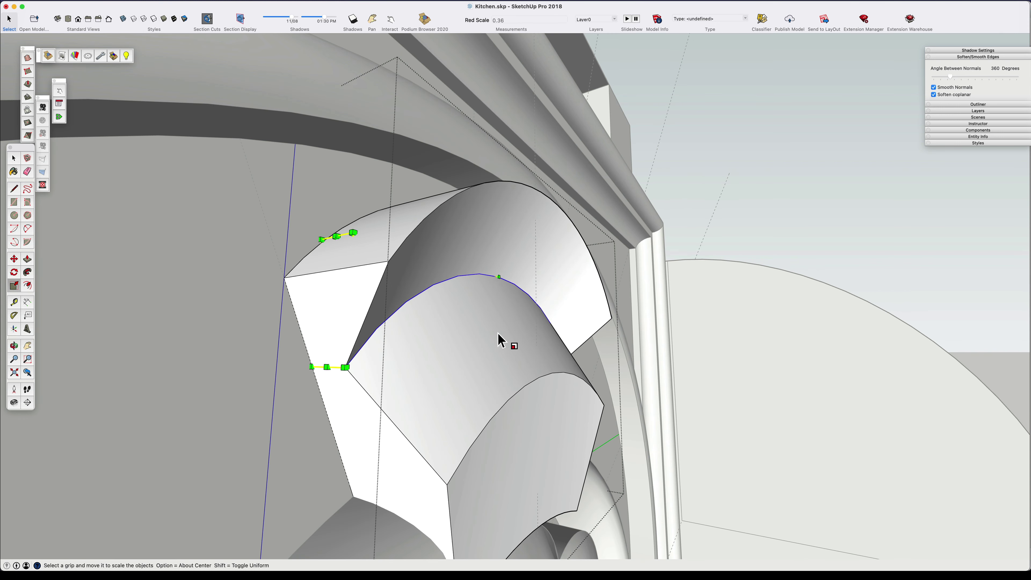
Scale the curved outer end of the petal in depth to pull its front edge back toward the disc
key(space)
middle_drag(502, 214, 436, 303)
click(375, 247)
key(s)
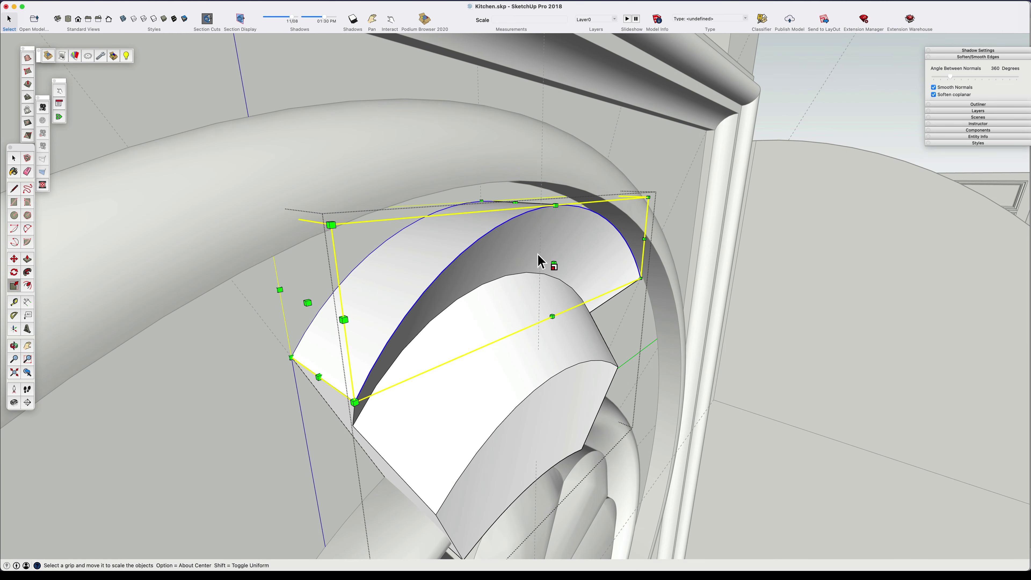
drag(553, 264, 516, 262)
Using a temporary X-ray view, stretch the curved band between the two front arcs down toward the petal's inner end
key(space)
scroll(475, 272, down, 3)
middle_drag(457, 345, 428, 225)
scroll(430, 225, up, 4)
click(454, 231)
key(s)
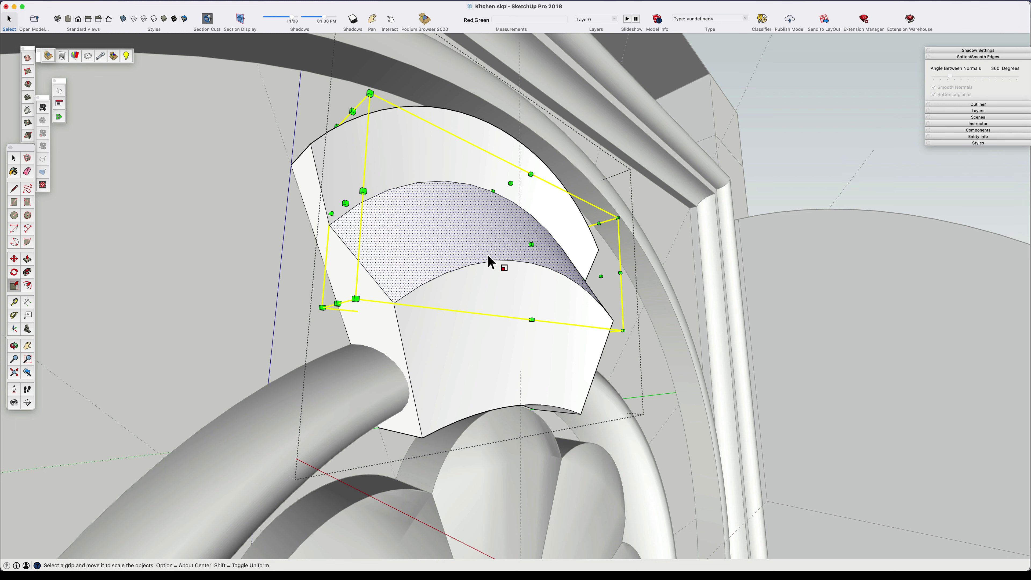
middle_drag(500, 325, 508, 308)
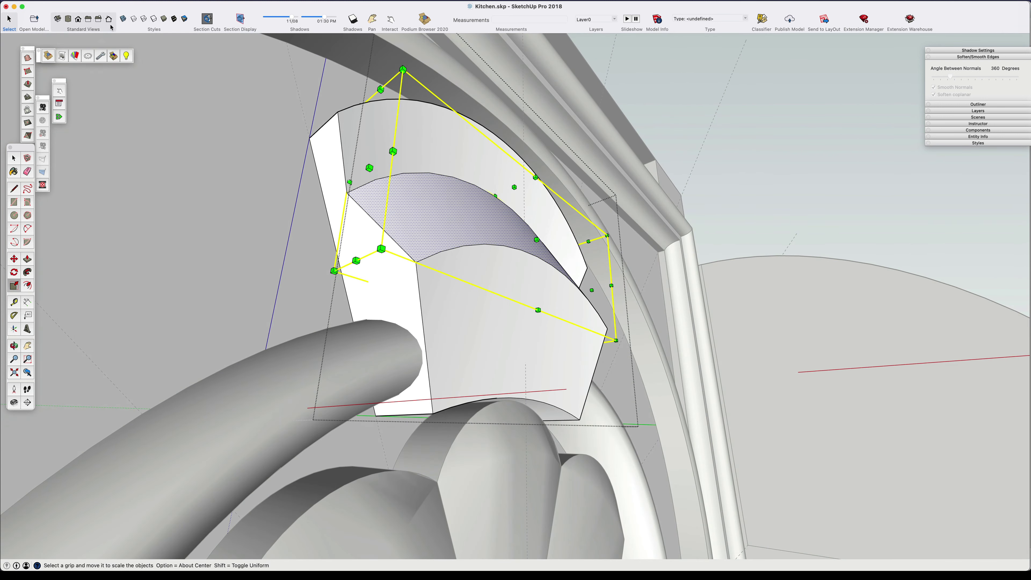
click(123, 19)
drag(513, 316, 509, 365)
key(space)
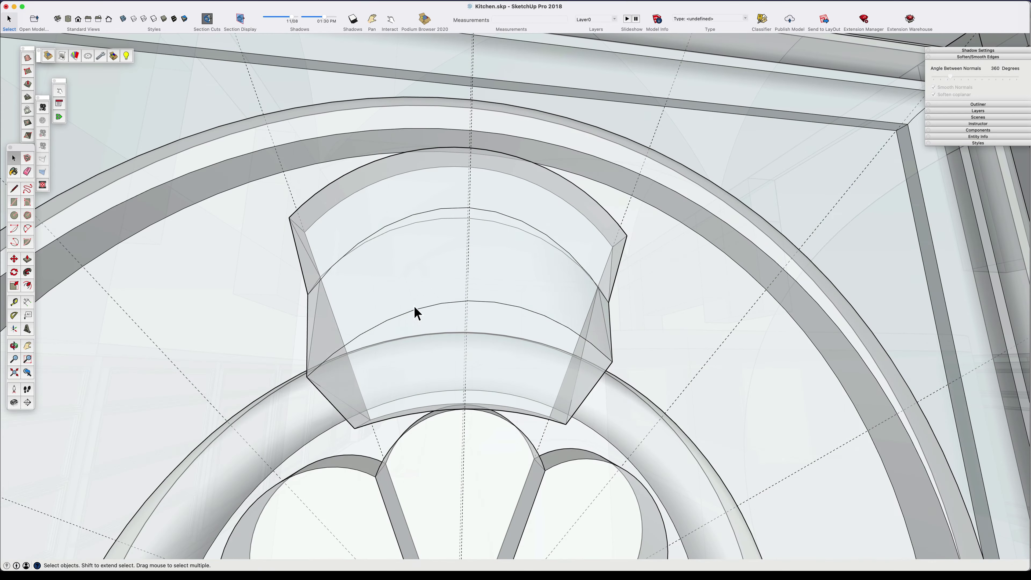
click(127, 20)
Close the petal group and turn it into a component named "Leaf of Florette"
middle_drag(451, 284, 456, 260)
scroll(455, 185, down, 4)
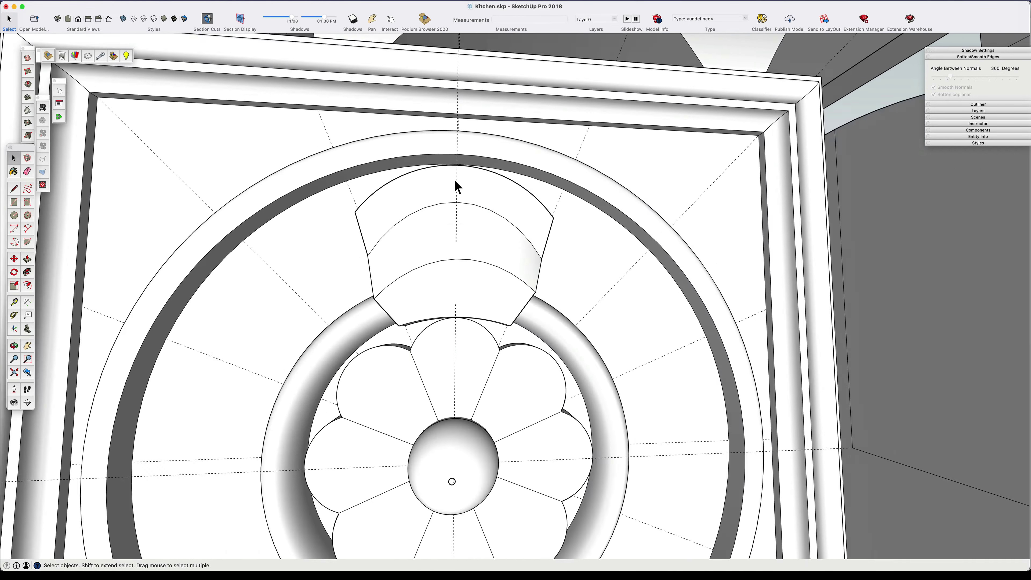
scroll(455, 185, up, 2)
middle_drag(456, 185, 532, 254)
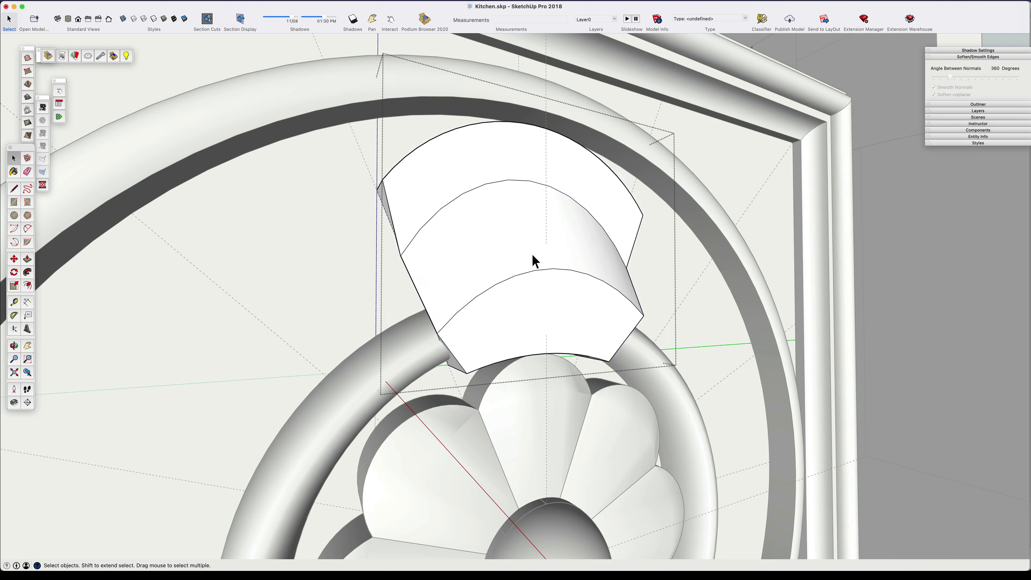
click(532, 253)
key(Escape)
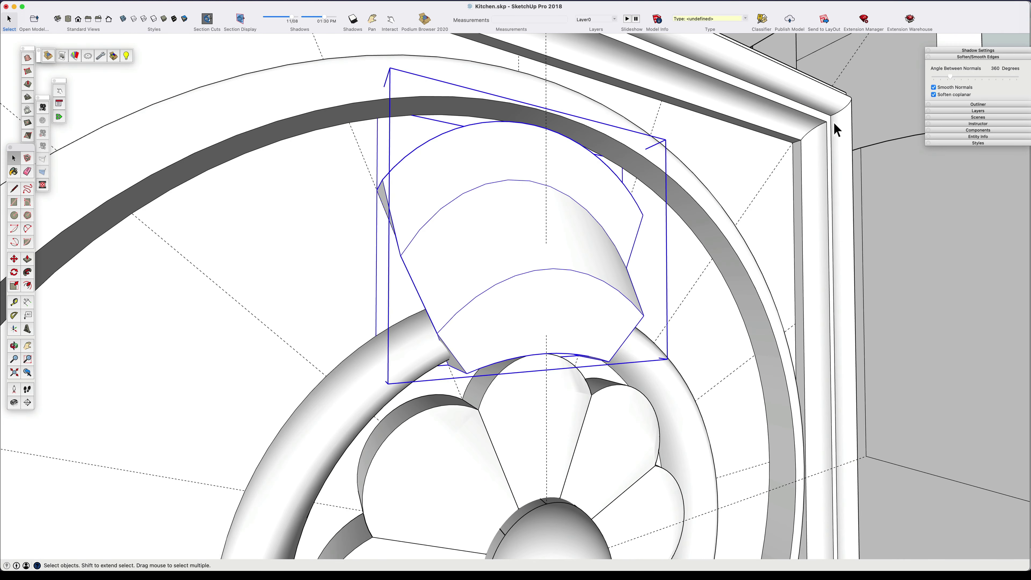
right_click(591, 189)
click(613, 247)
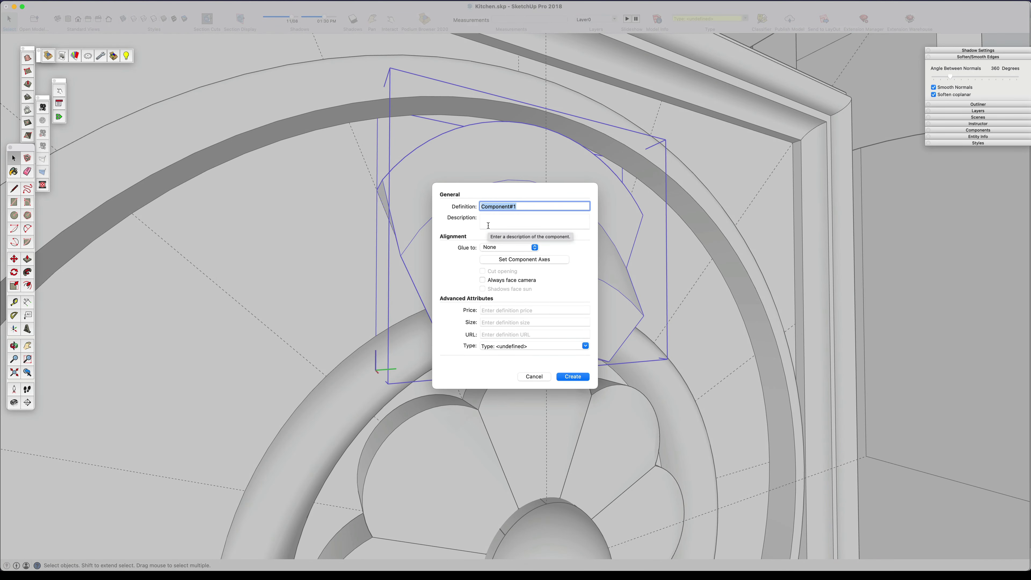
text(Leaf of Florette)
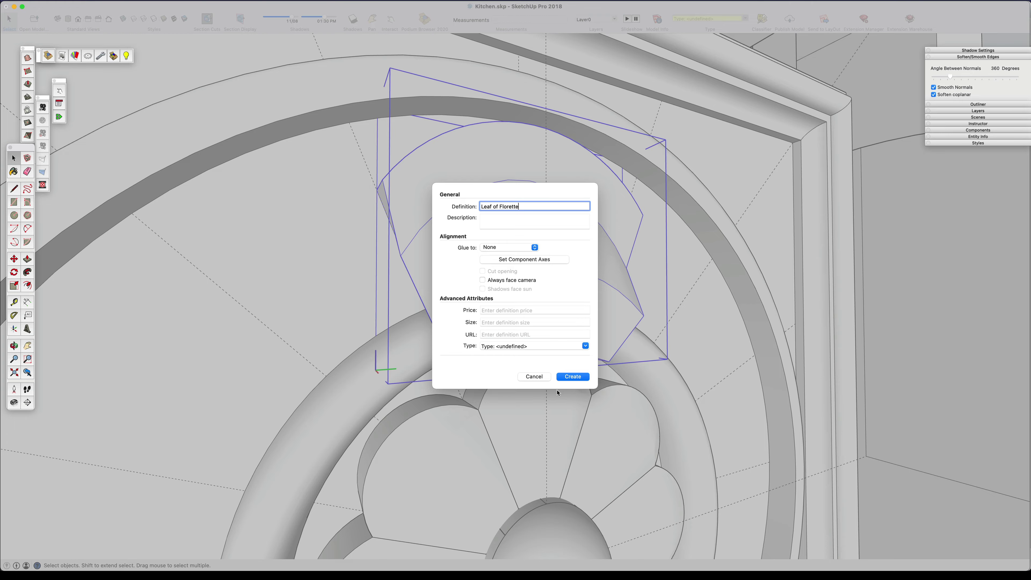
click(576, 378)
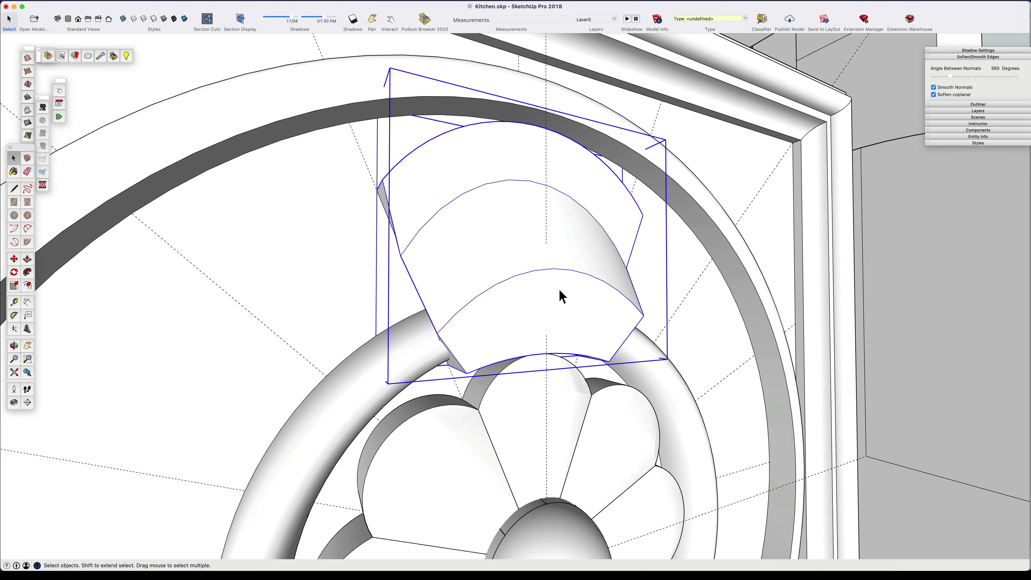
Soften and smooth the petal's edges, including coplanar ones, with the angle between normals set to about 150 degrees
middle_drag(562, 297, 495, 322)
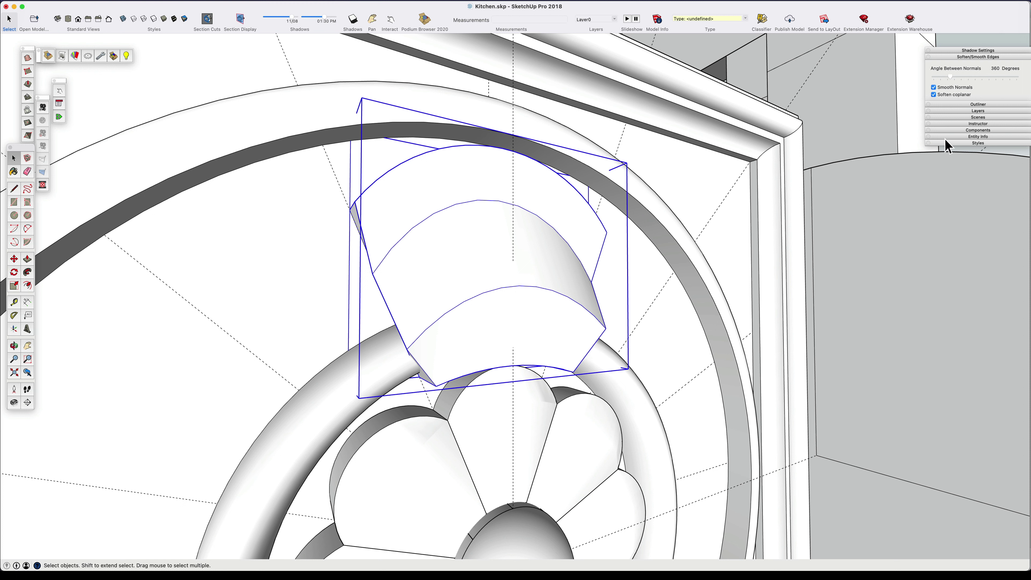
click(947, 94)
click(581, 257)
drag(952, 77, 994, 78)
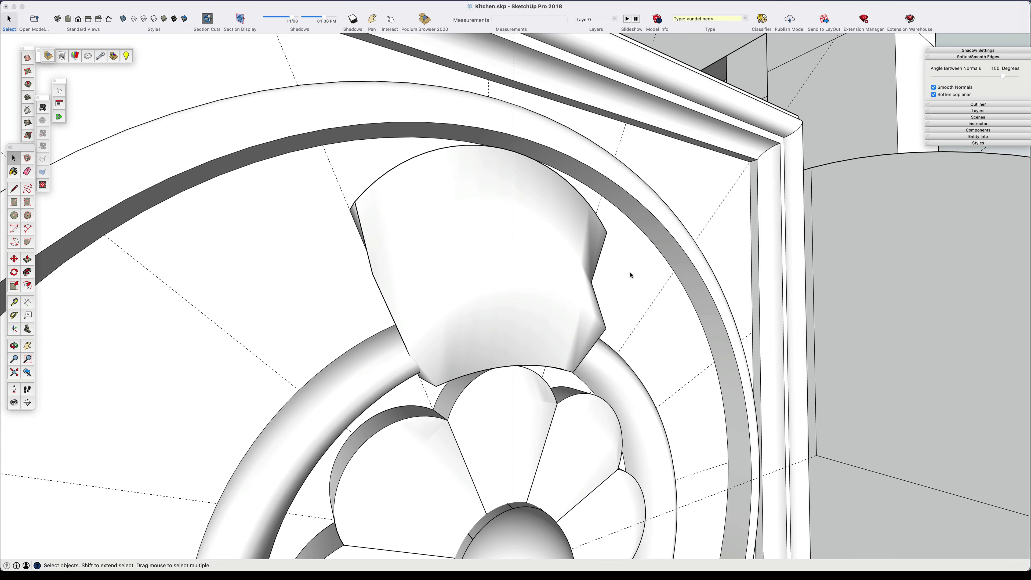
Select the smoothed petal and hide the rest of the model to expose the rosette disc's centre
middle_drag(631, 276, 406, 242)
scroll(527, 452, down, 3)
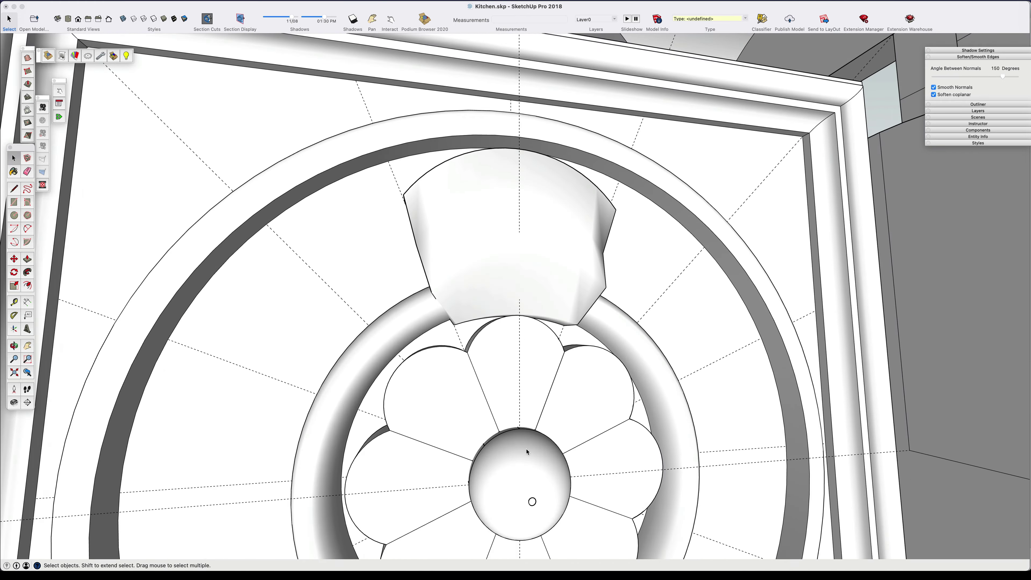
middle_drag(527, 452, 617, 188)
click(617, 188)
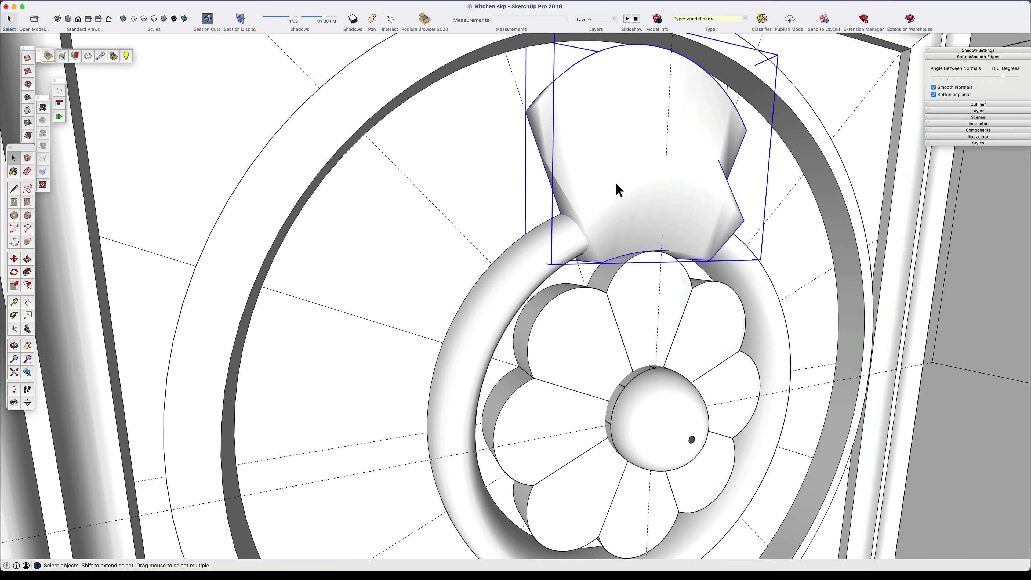
scroll(605, 203, down, 3)
middle_drag(610, 282, 631, 276)
scroll(631, 276, up, 2)
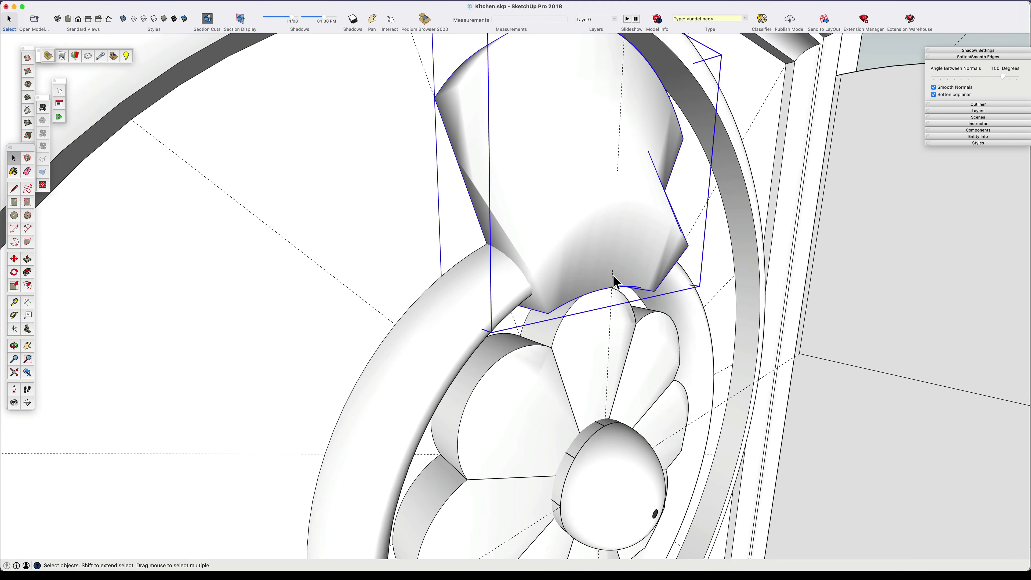
scroll(529, 287, down, 3)
middle_drag(529, 286, 385, 270)
scroll(486, 383, up, 3)
middle_drag(485, 382, 518, 386)
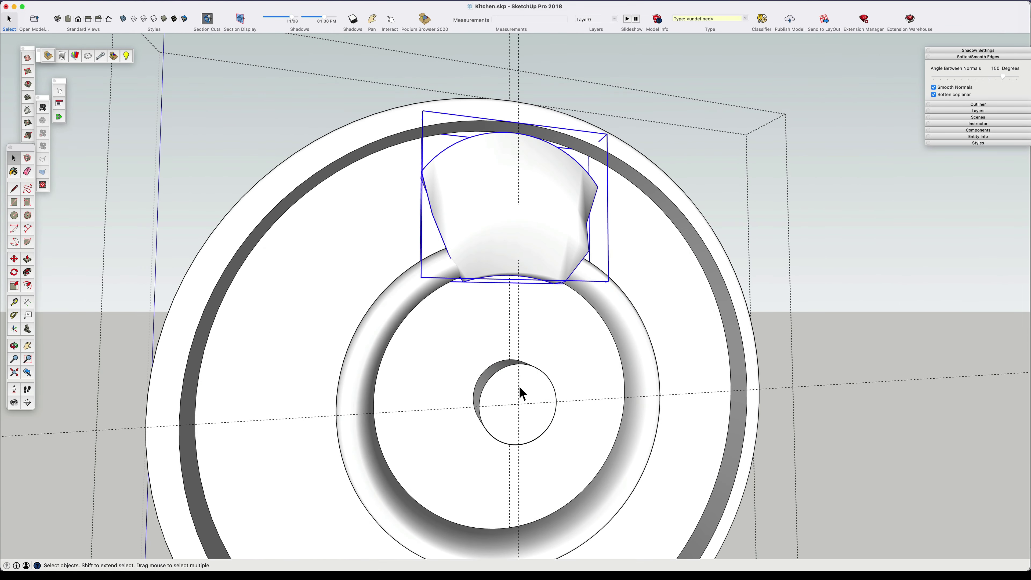
Rotate a copy of the petal 315 degrees about the disc's centre and divide it into seven evenly spaced copies
key(q)
scroll(518, 384, down, 1)
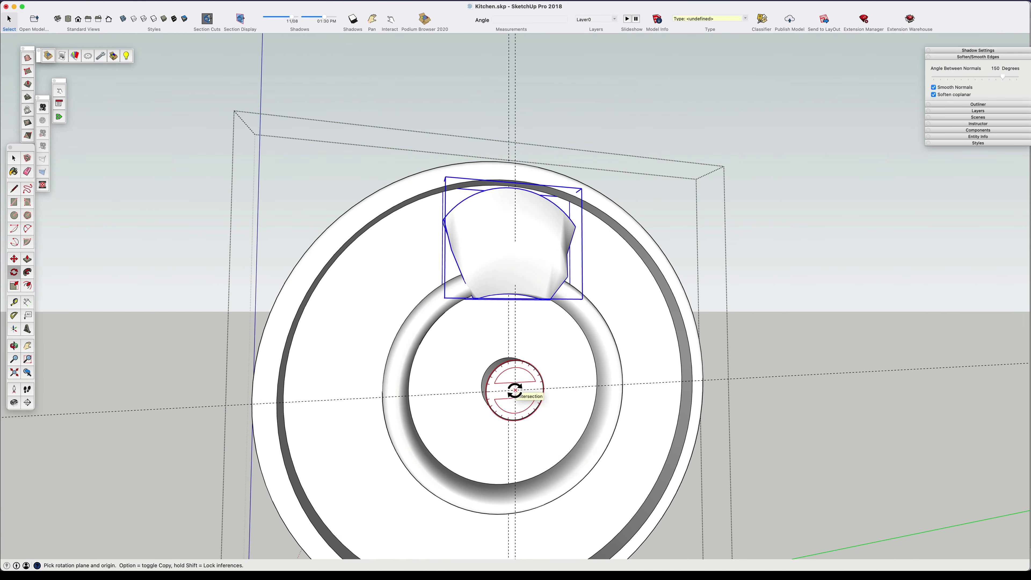
click(515, 391)
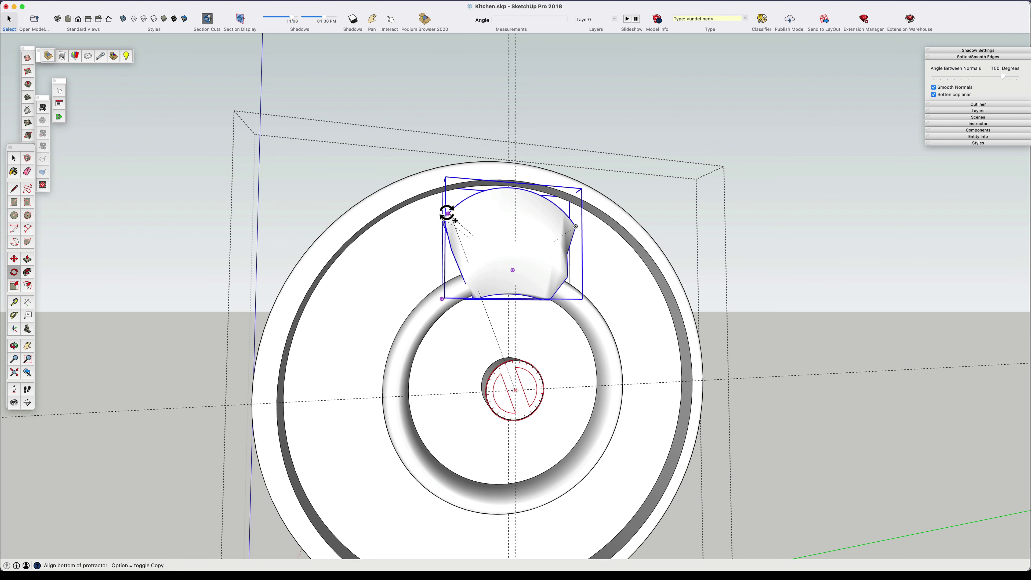
scroll(443, 225, up, 3)
click(441, 225)
scroll(810, 244, down, 3)
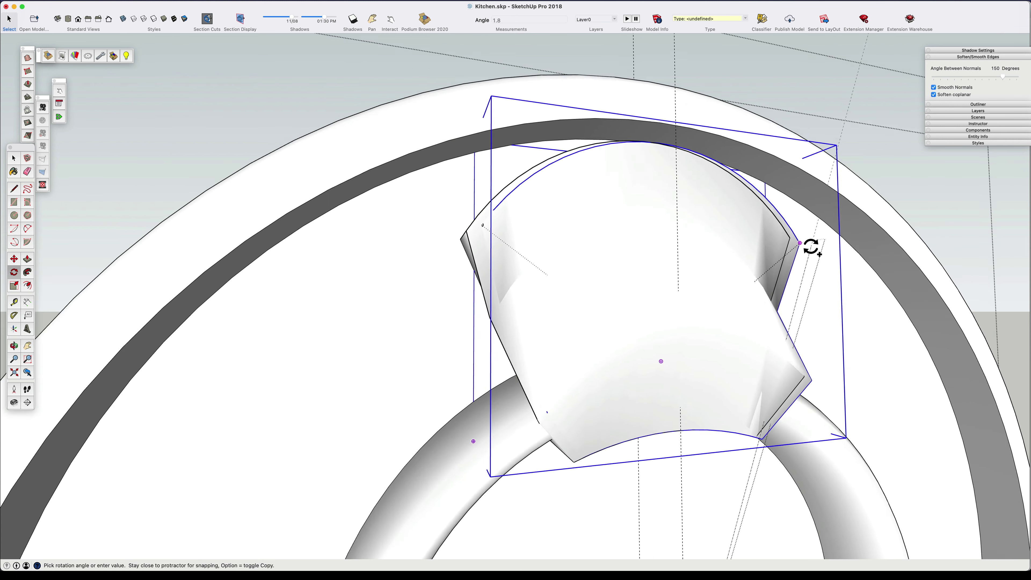
click(633, 234)
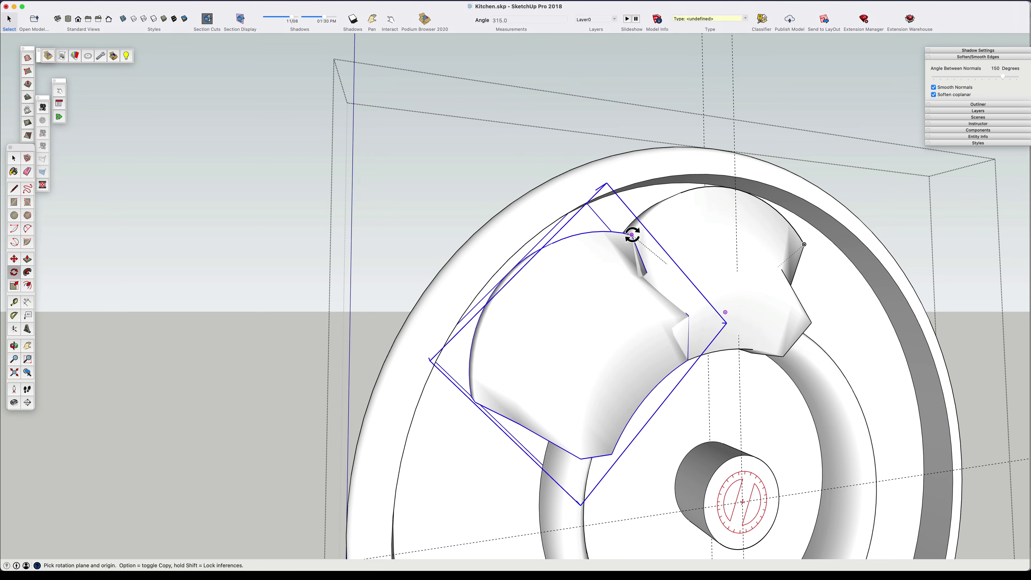
scroll(587, 237, down, 3)
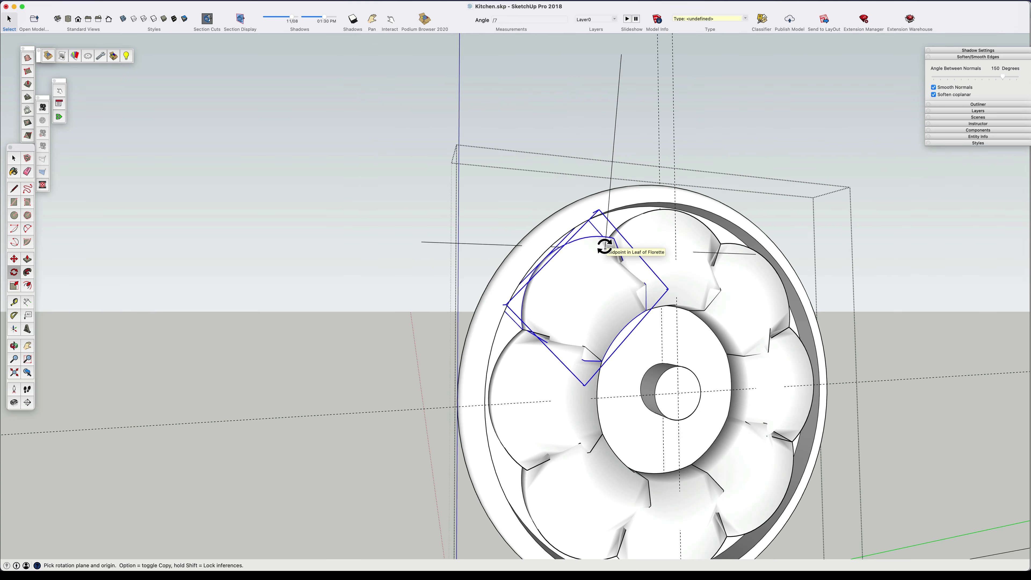
middle_drag(603, 247, 679, 260)
scroll(552, 380, up, 5)
scroll(555, 377, down, 8)
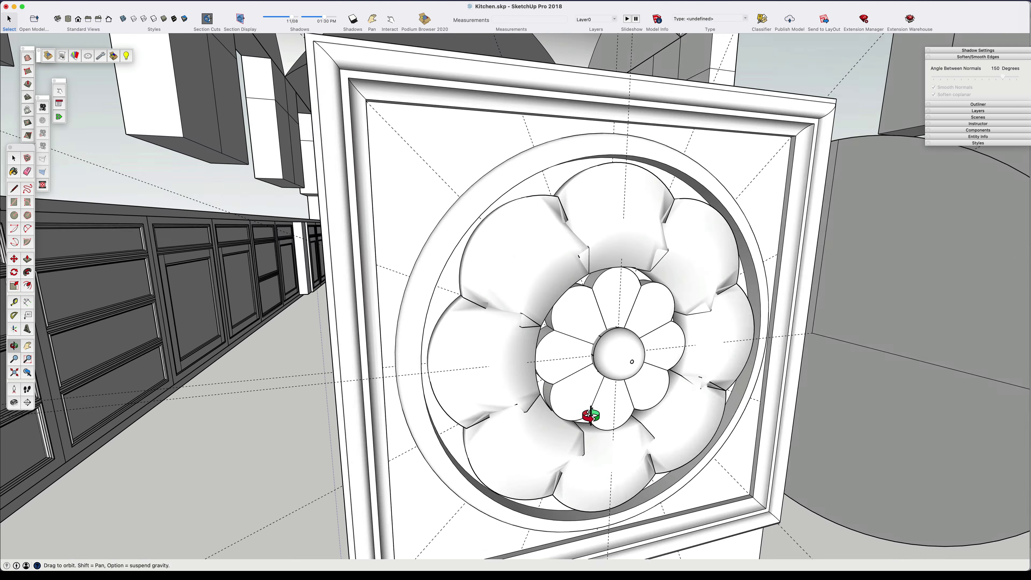
Delete the large leftover circular face beside the post panel
mouse_move(580, 326)
middle_down()
mouse_move(833, 242)
mouse_move(605, 349)
mouse_move(629, 304)
mouse_move(551, 302)
mouse_move(564, 319)
middle_up()
scroll(616, 341, up, 4)
scroll(552, 302, down, 3)
triple_click(770, 296)
key(Delete)
middle_drag(644, 313, 560, 427)
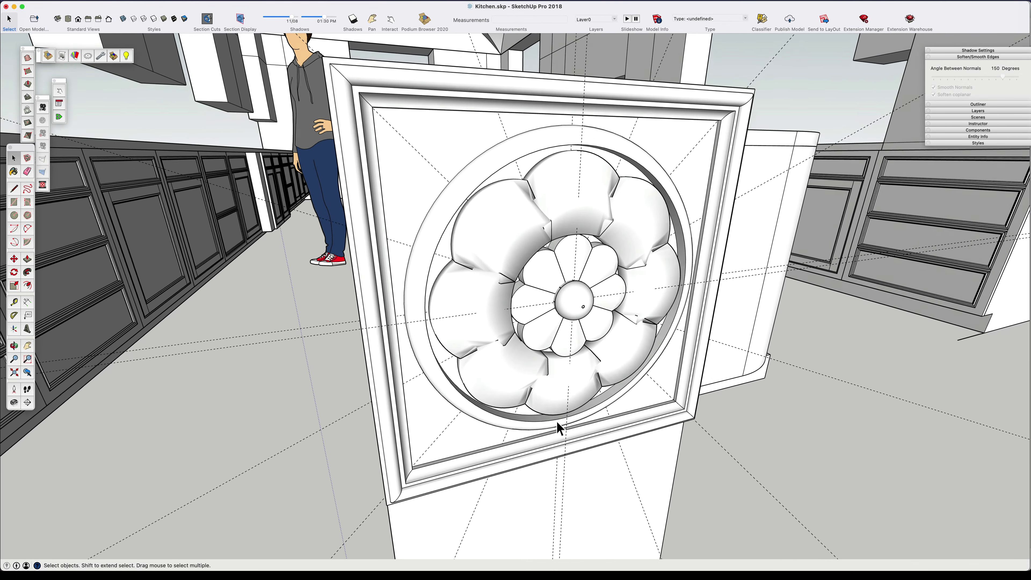
Move the dome in the middle of the Florette Center 1/16" back into the small petals
scroll(540, 348, up, 2)
middle_drag(544, 352, 633, 321)
triple_click(531, 183)
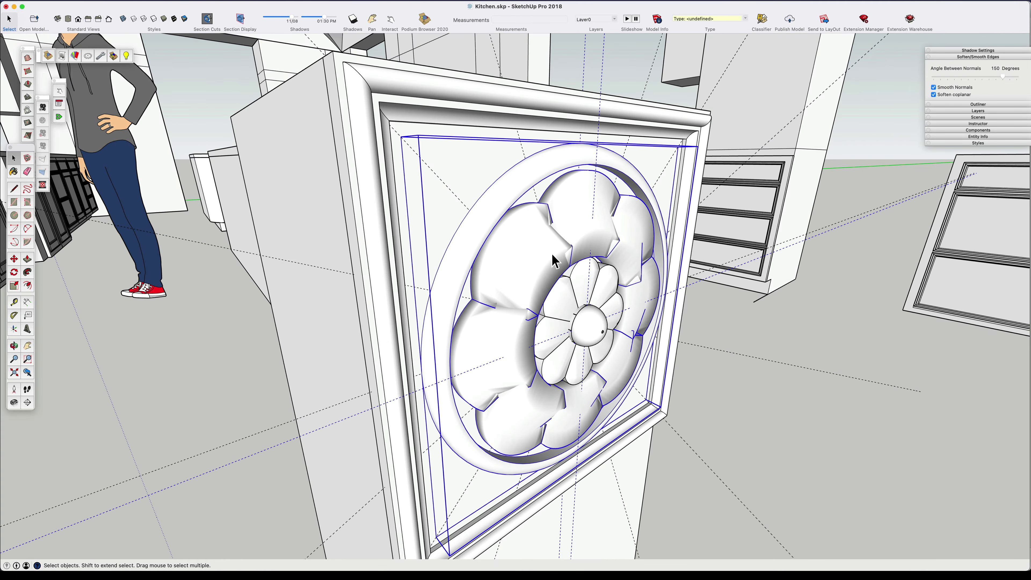
scroll(552, 256, up, 3)
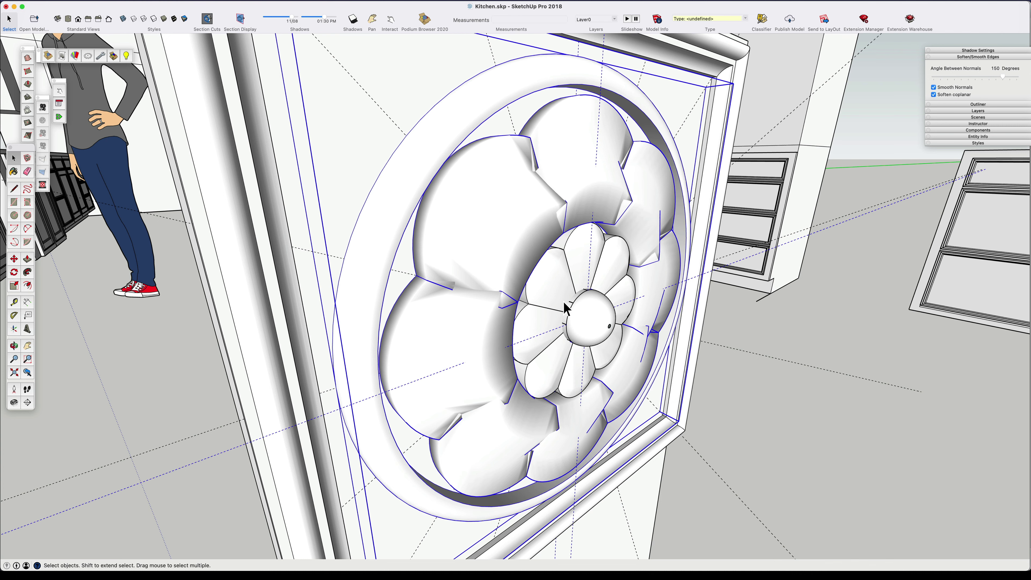
scroll(564, 313, up, 6)
key(m)
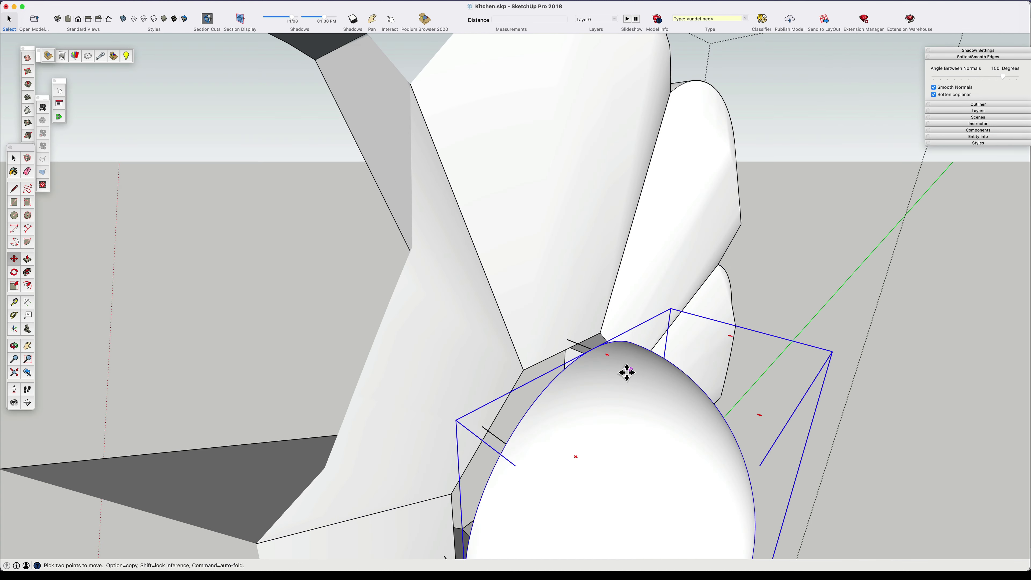
click(594, 348)
click(571, 341)
key(space)
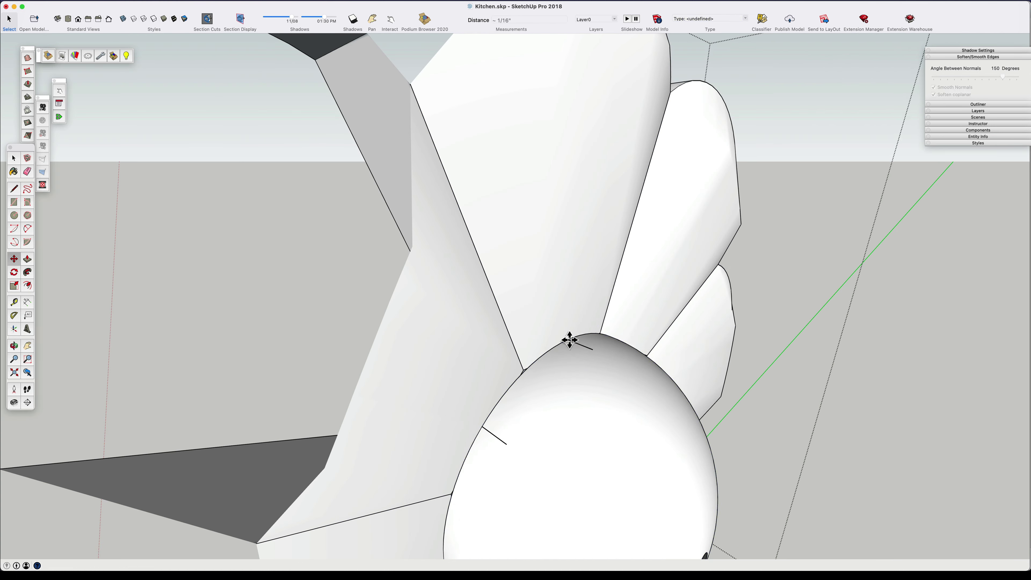
Push the front face of the rosette disc's central cylinder back 1/16" behind the dome
scroll(559, 240, down, 6)
key(Escape)
middle_drag(560, 240, 507, 278)
scroll(508, 278, up, 5)
double_click(497, 262)
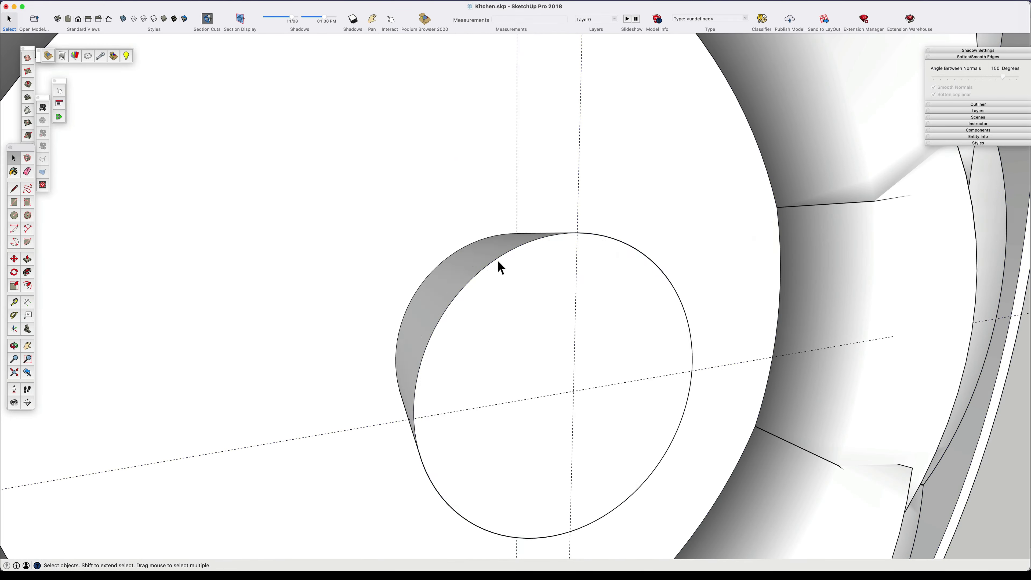
click(504, 281)
key(p)
click(514, 287)
key(i)
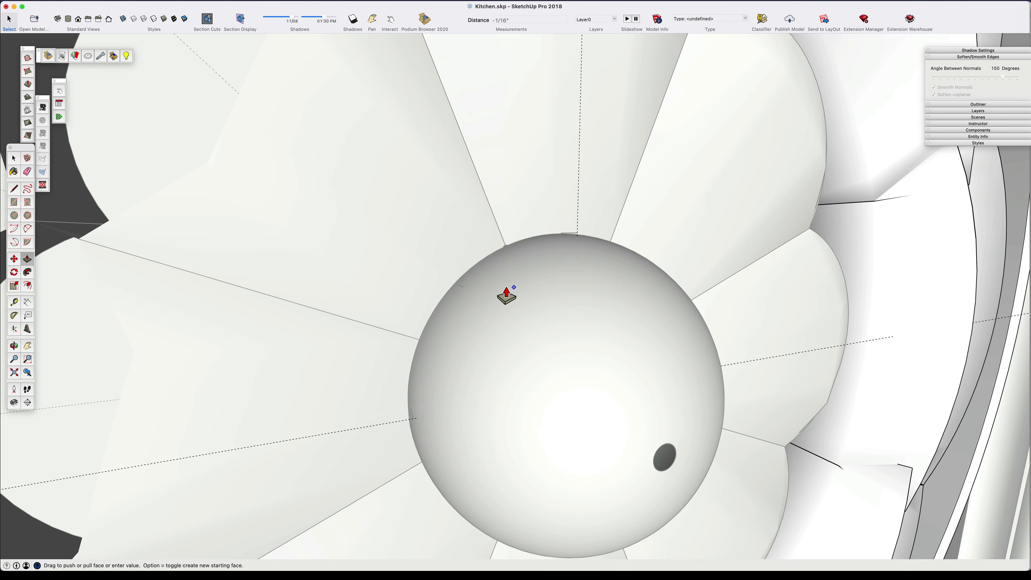
middle_drag(453, 277, 499, 242)
click(448, 302)
scroll(527, 340, down, 10)
scroll(504, 264, up, 2)
mouse_move(500, 300)
middle_down()
mouse_move(416, 318)
mouse_move(491, 341)
mouse_move(589, 305)
middle_up()
key(space)
scroll(467, 345, down, 6)
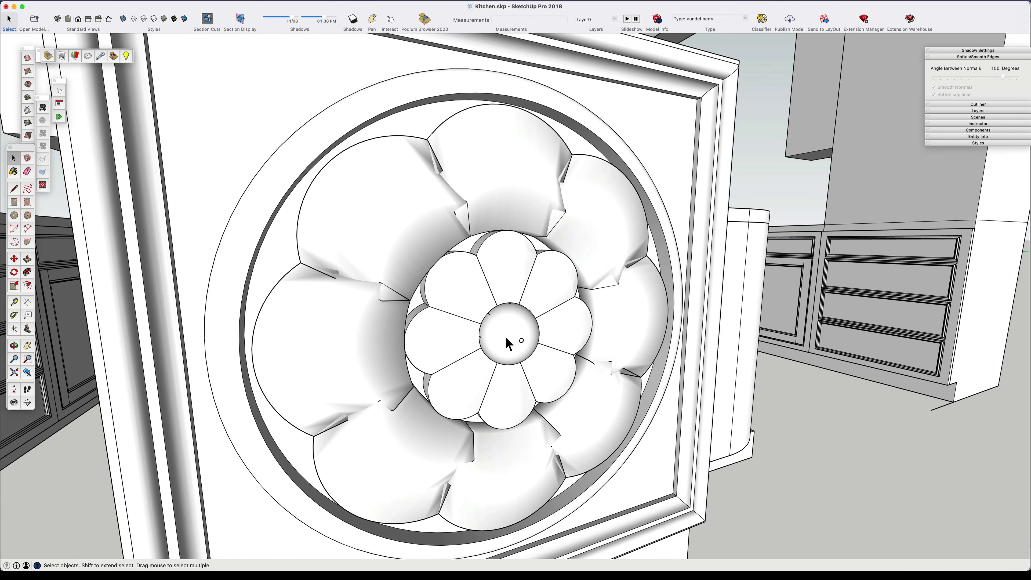
Open a small Florette Center petal and delete the stray short edge that pokes through the dome
scroll(505, 336, down, 5)
scroll(520, 295, up, 10)
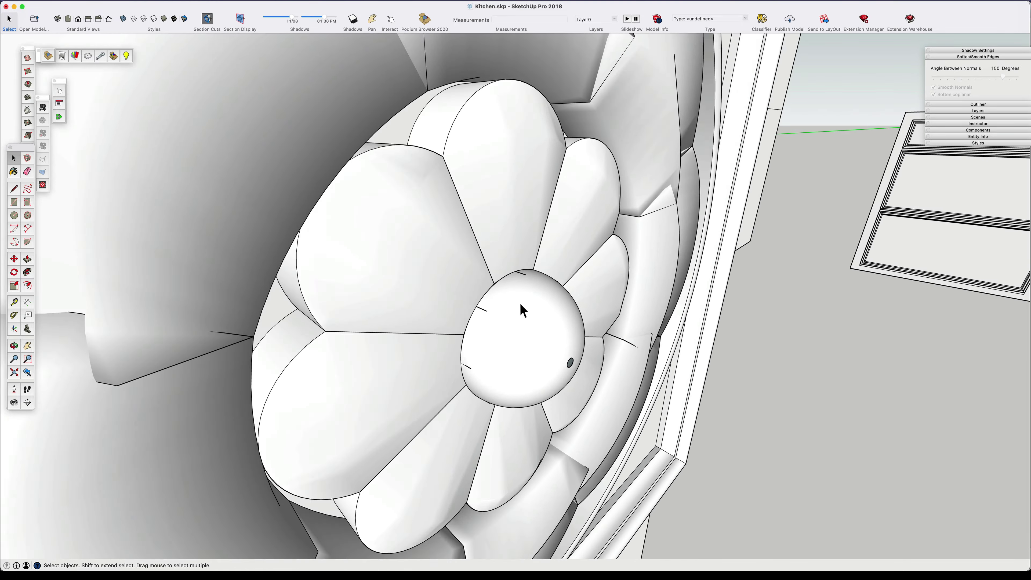
scroll(521, 304, up, 4)
click(455, 314)
double_click(454, 313)
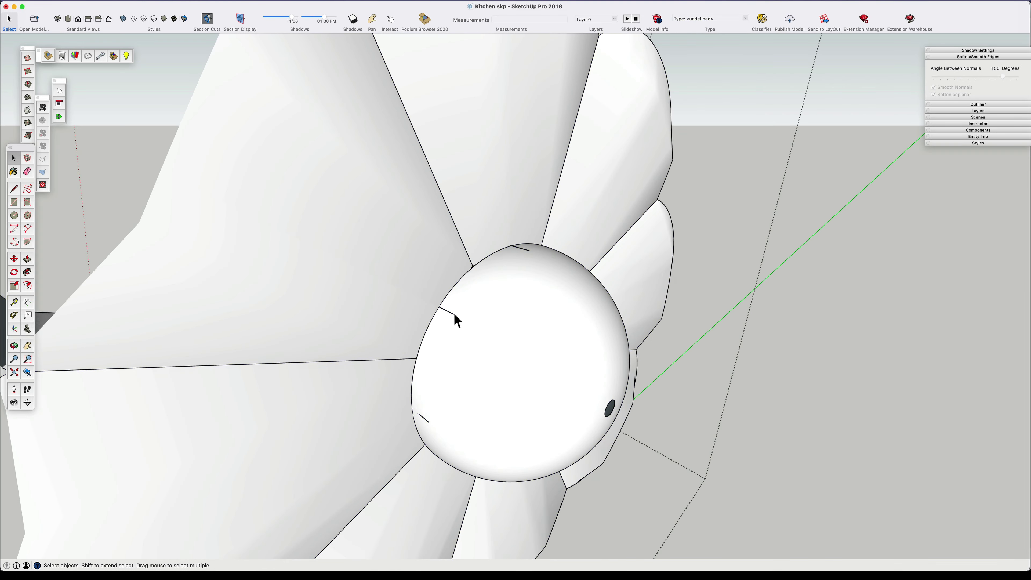
double_click(454, 313)
click(454, 314)
scroll(464, 322, down, 3)
middle_drag(467, 330, 372, 293)
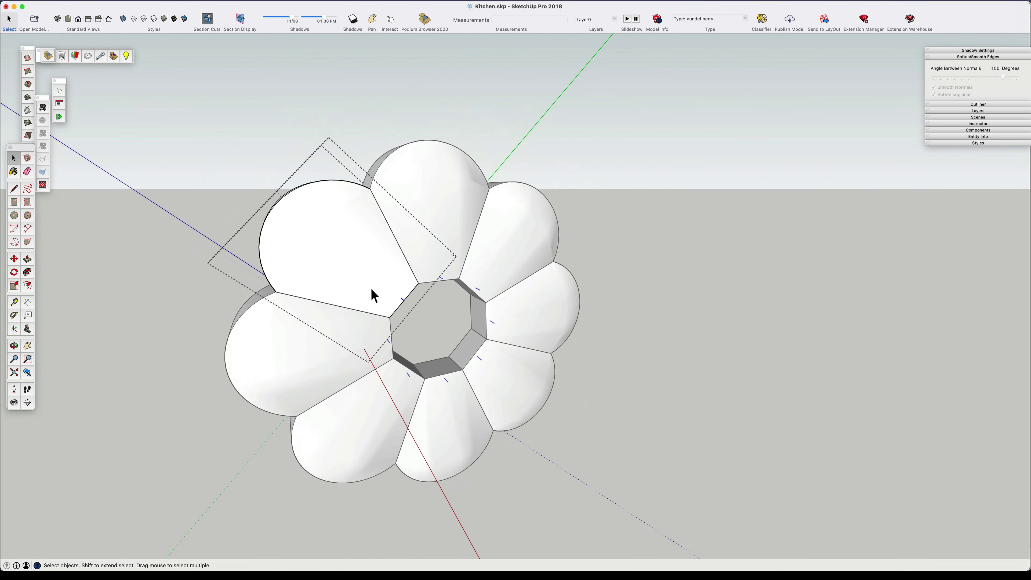
scroll(371, 286, up, 3)
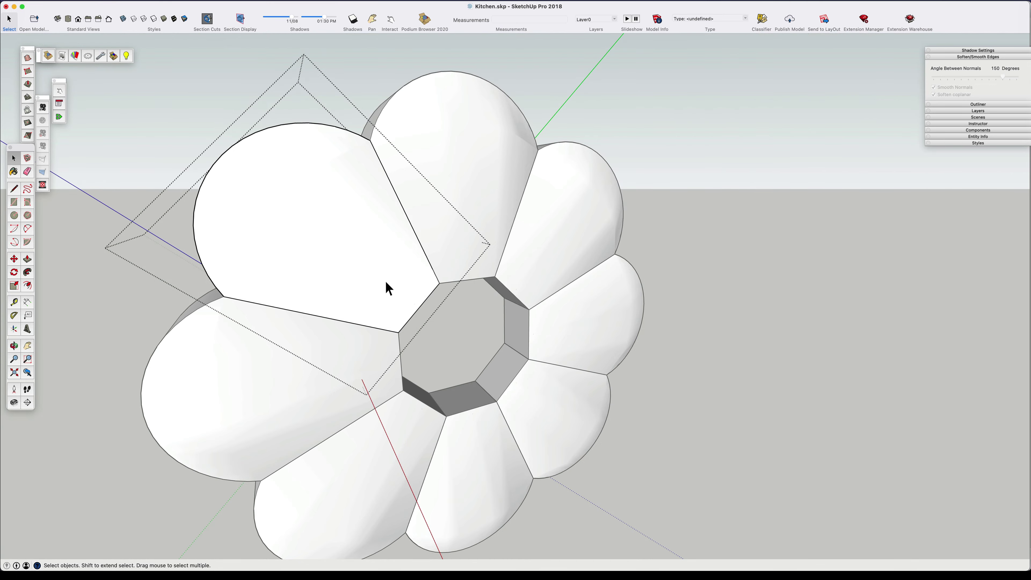
scroll(389, 289, down, 3)
scroll(431, 282, down, 2)
middle_drag(430, 283, 534, 276)
scroll(467, 303, up, 5)
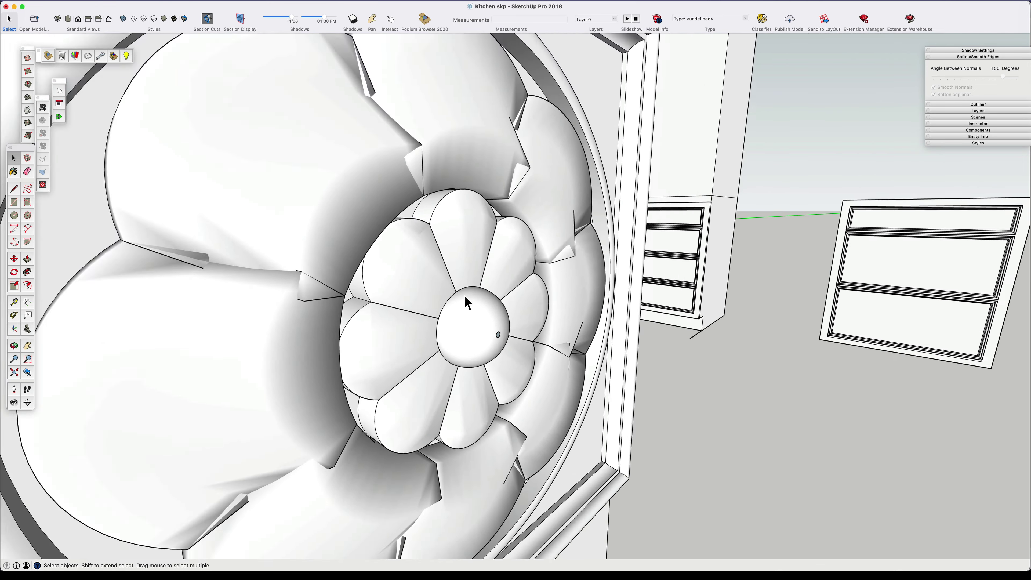
Pull the rosette's recessed face behind the outer petals forward 3/16" to the raised rim's inner edge
scroll(396, 300, down, 3)
scroll(488, 323, up, 3)
click(488, 322)
scroll(548, 314, up, 2)
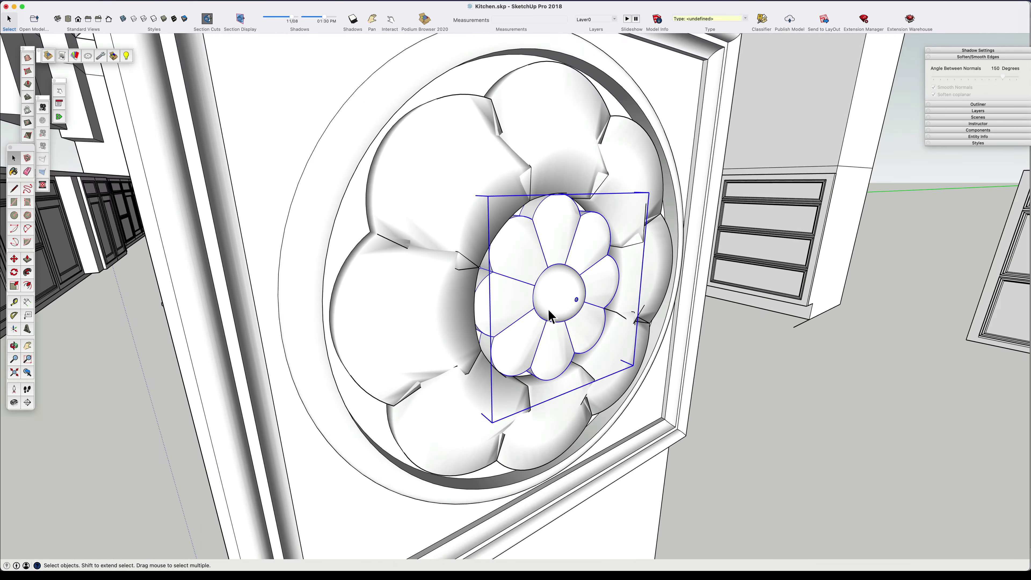
scroll(491, 244, down, 3)
middle_drag(483, 195, 546, 166)
scroll(545, 166, up, 4)
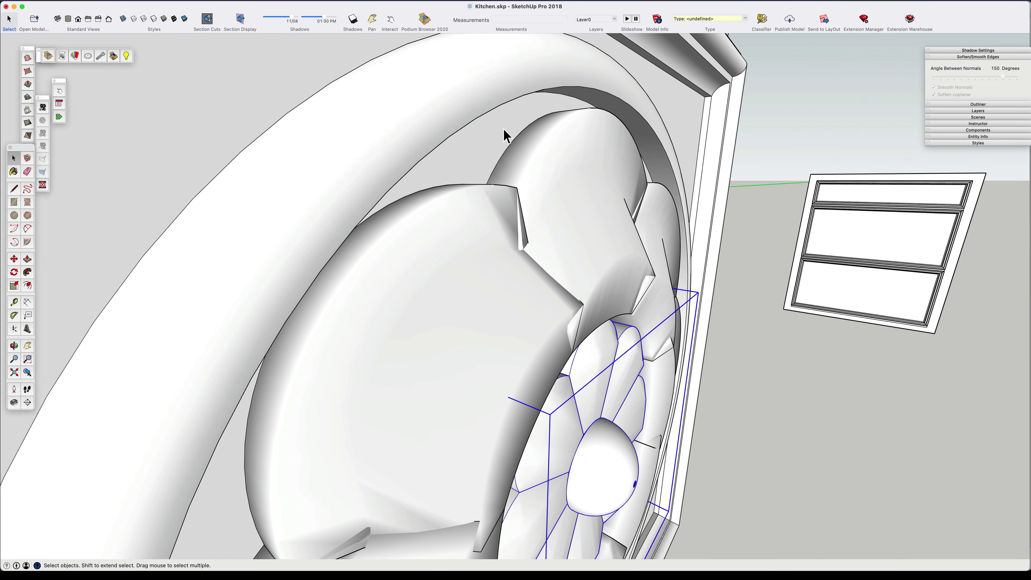
double_click(508, 134)
scroll(508, 134, up, 2)
click(511, 133)
key(p)
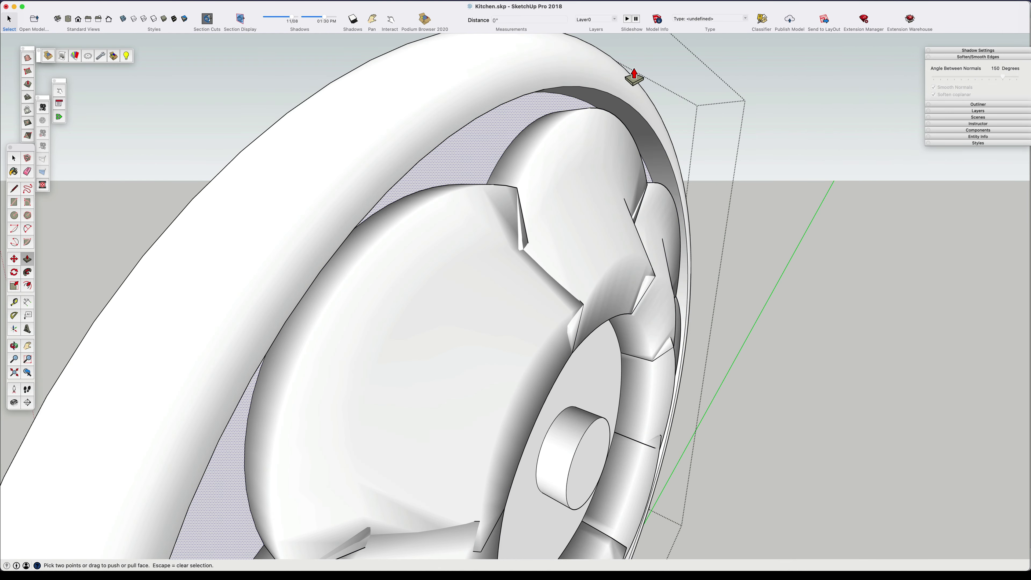
mouse_move(564, 103)
mouse_down()
mouse_move(603, 96)
mouse_move(567, 97)
mouse_up()
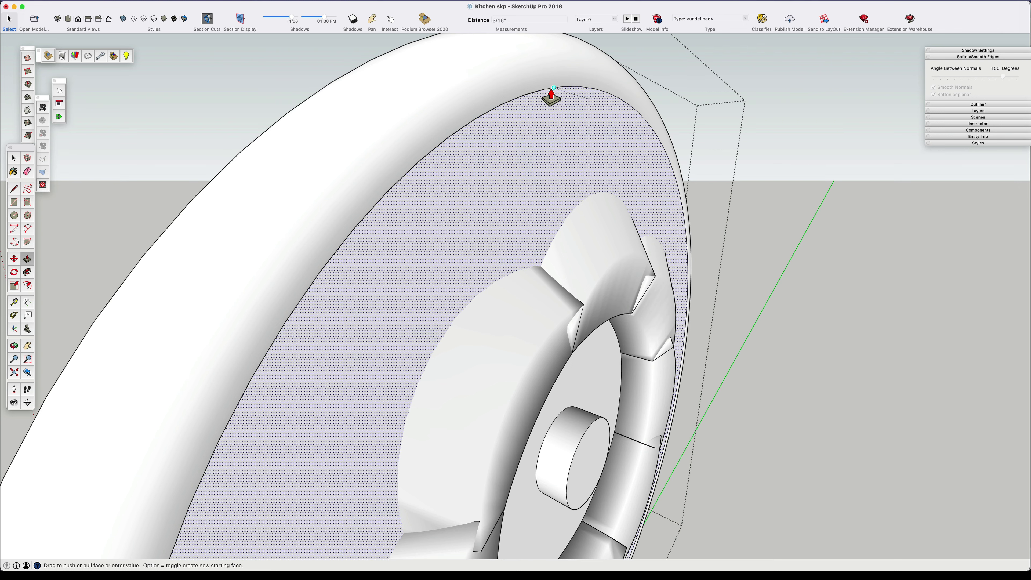
click(544, 89)
middle_drag(544, 88, 371, 95)
scroll(371, 95, down, 5)
key(space)
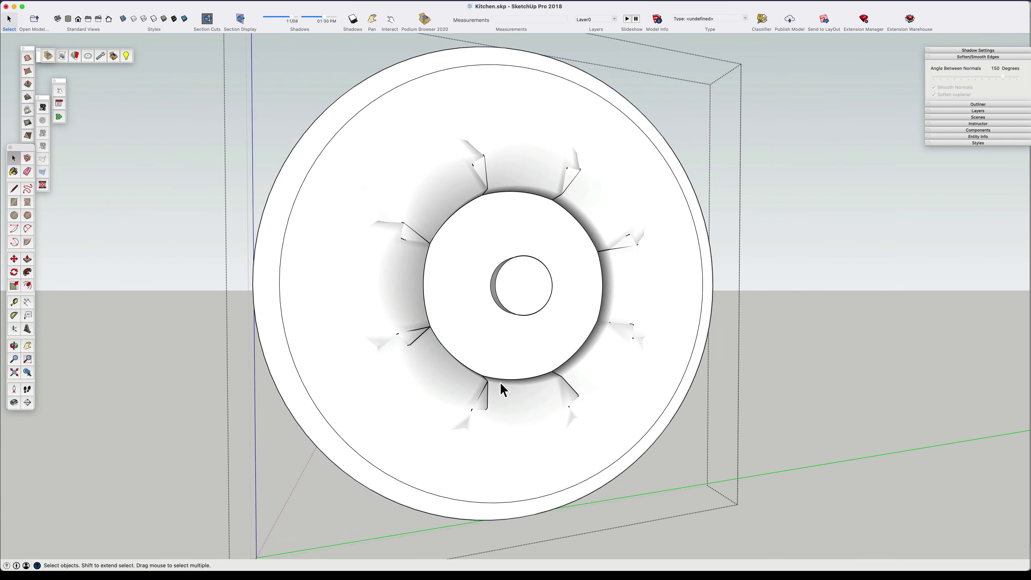
Select all eight outer petals and move them forward out of the raised disc face
middle_drag(502, 387, 560, 404)
click(420, 209)
shift+click(466, 195)
shift+click(508, 228)
shift+click(527, 277)
shift+click(509, 325)
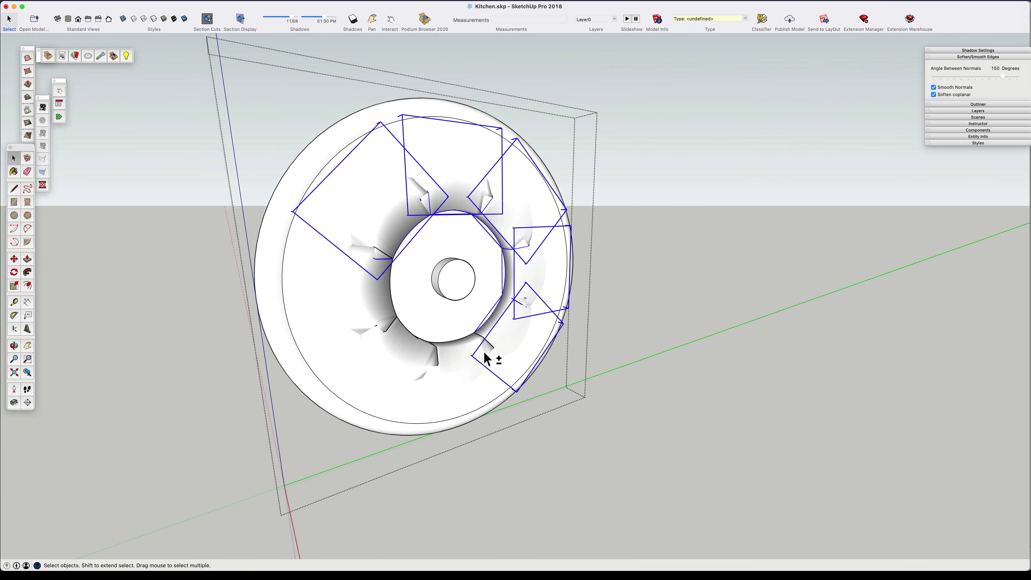
shift+click(465, 360)
shift+click(410, 348)
shift+click(373, 291)
middle_drag(376, 288, 801, 357)
scroll(560, 310, up, 5)
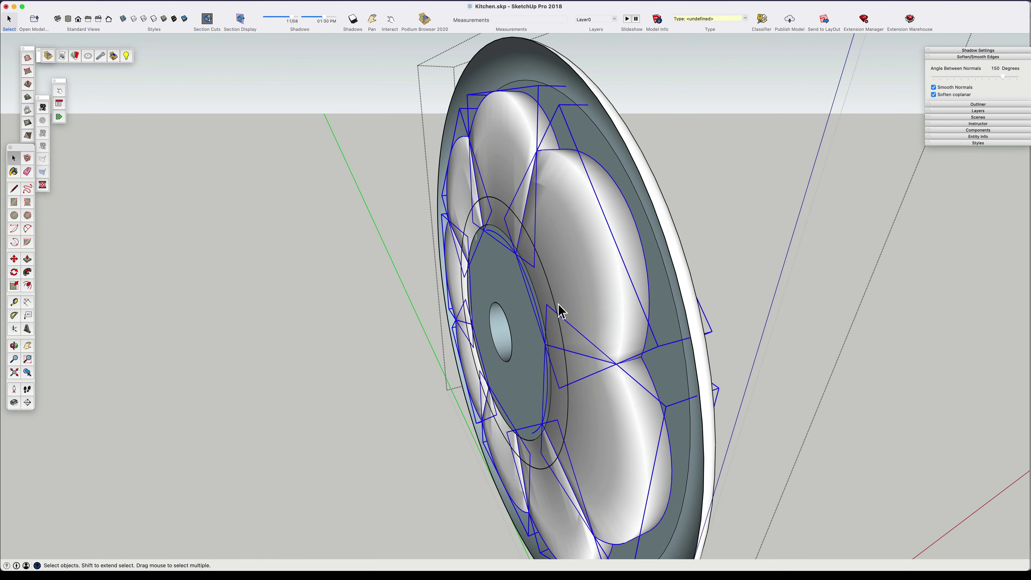
key(m)
middle_drag(595, 336, 407, 327)
scroll(488, 341, up, 10)
key(space)
key(Escape)
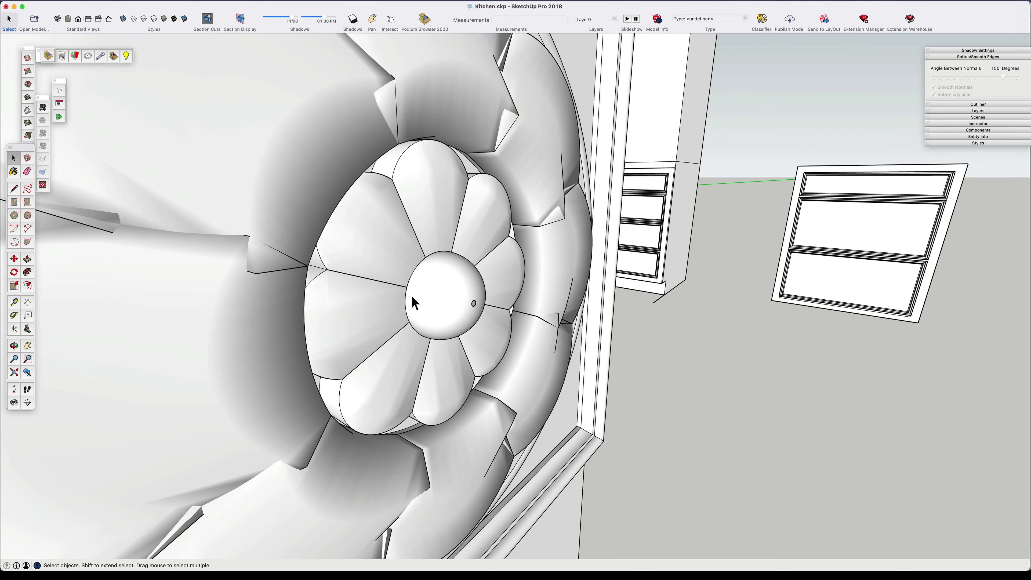
Move the Florette Center out from the disc and reseat it in the middle of the outer petals
click(412, 296)
scroll(410, 187, up, 2)
middle_drag(410, 186, 450, 177)
scroll(450, 178, down, 8)
key(Escape)
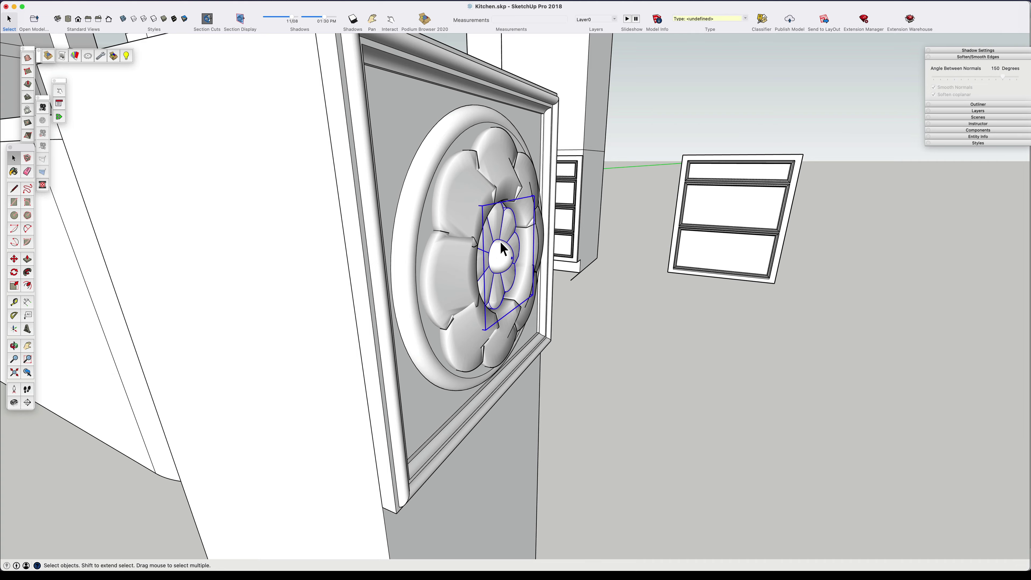
middle_drag(501, 242, 492, 302)
click(500, 283)
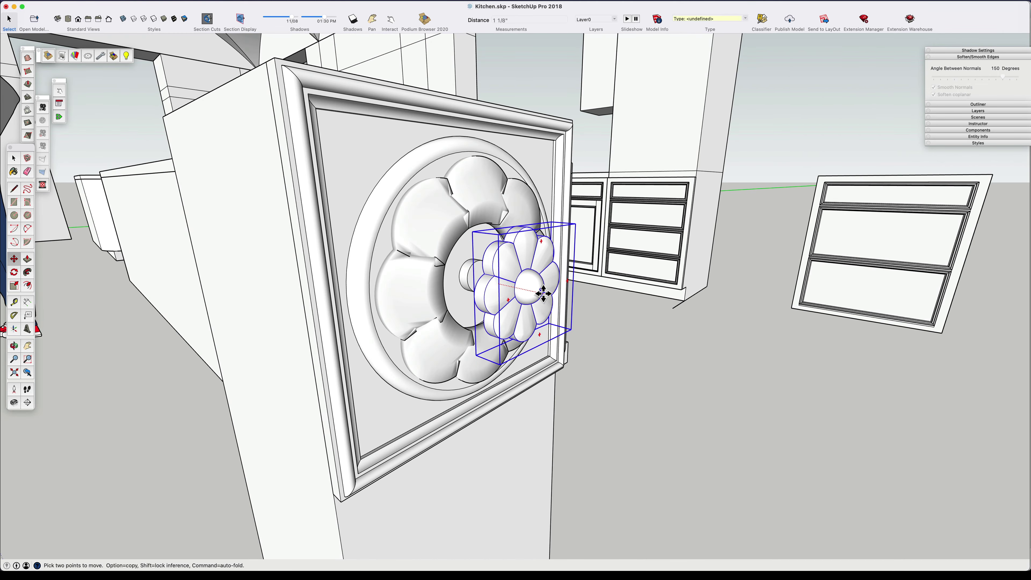
scroll(553, 292, up, 5)
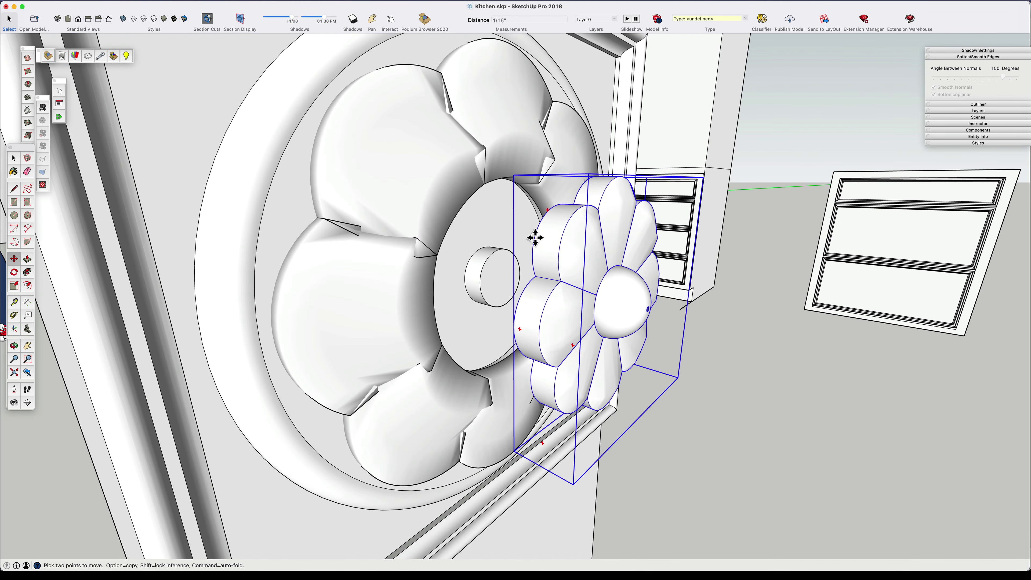
click(262, 222)
middle_drag(316, 231, 349, 203)
scroll(349, 203, down, 4)
key(space)
scroll(487, 352, down, 4)
Turn the framed post panel with its rosette into a component with a name starting "Medallion Pla"
middle_drag(495, 355, 548, 373)
shift+click(463, 301)
scroll(444, 312, up, 3)
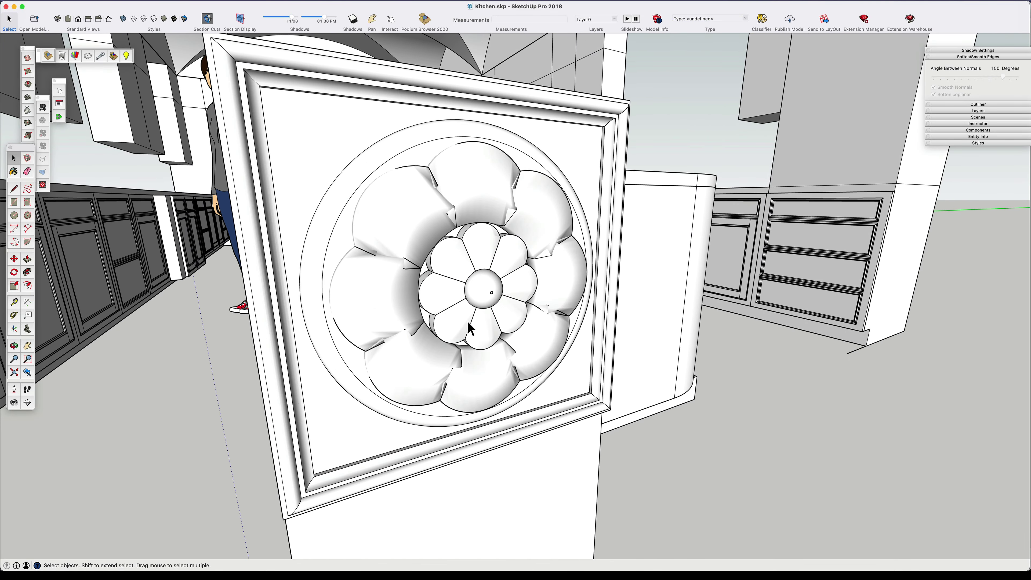
middle_drag(475, 326, 537, 207)
click(460, 357)
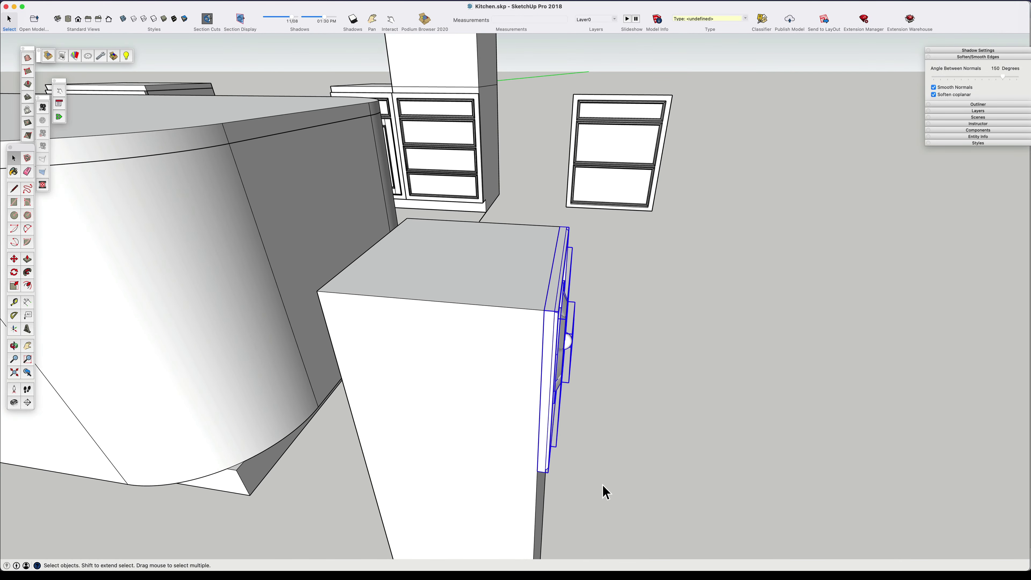
middle_drag(605, 488, 547, 342)
right_click(547, 341)
click(574, 412)
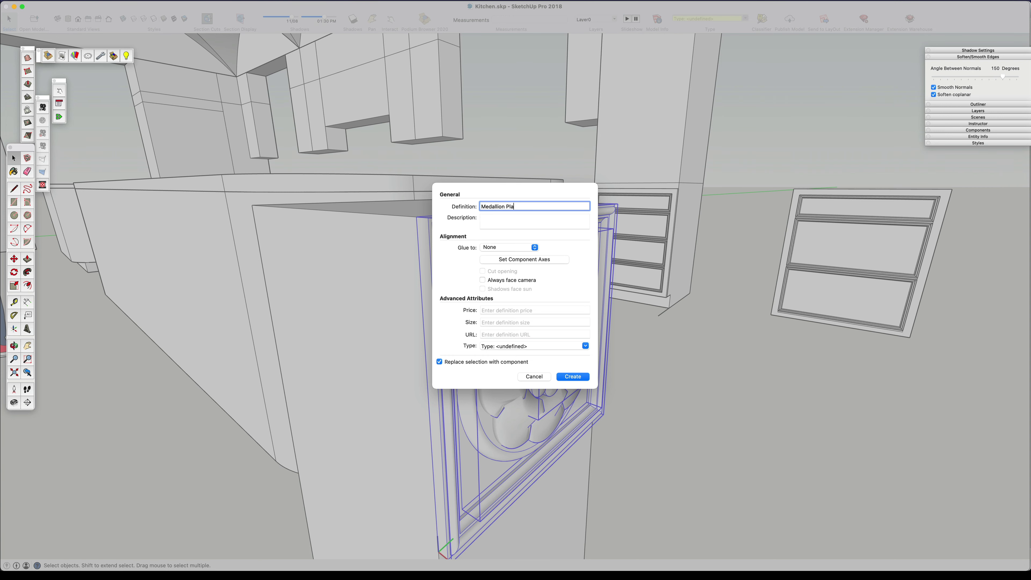
key(Return)
Open one petal of the Florette Center for editing, hide the surrounding model and display it in X-ray
middle_drag(537, 276, 483, 276)
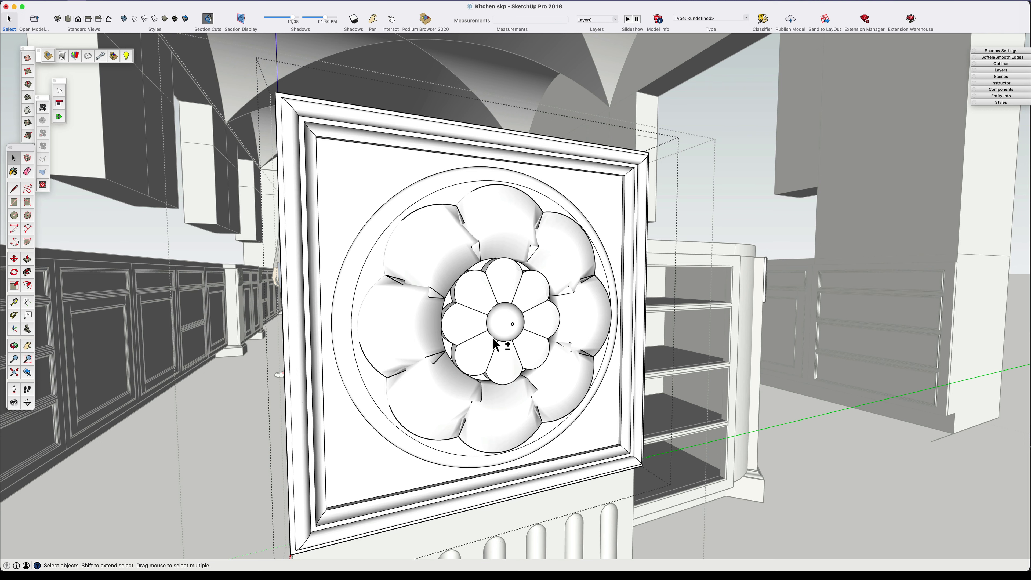
double_click(494, 341)
scroll(503, 344, up, 6)
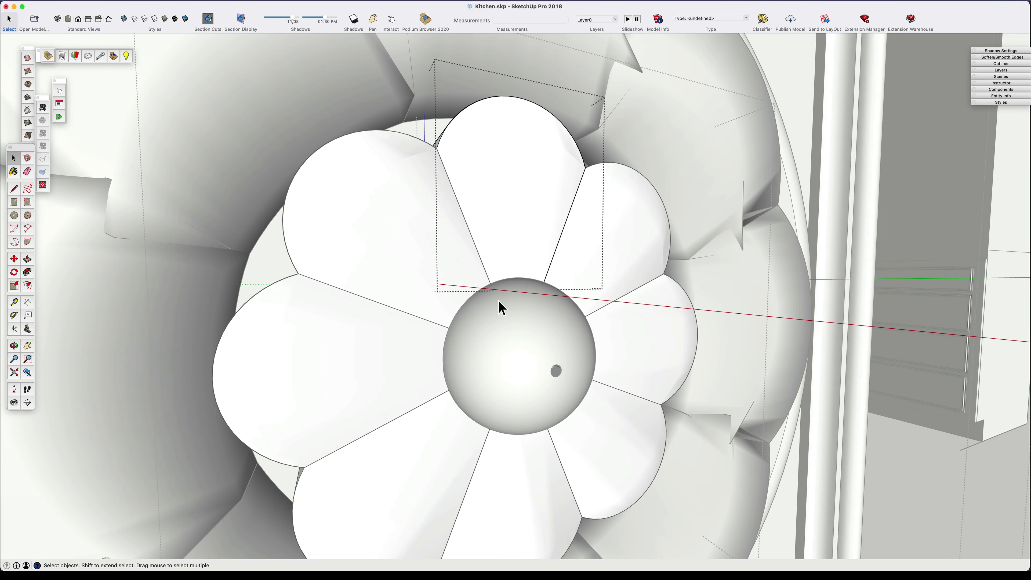
middle_drag(502, 308, 637, 304)
middle_drag(527, 263, 498, 236)
key(i)
scroll(486, 277, up, 4)
middle_drag(487, 277, 359, 206)
scroll(477, 287, down, 2)
click(124, 20)
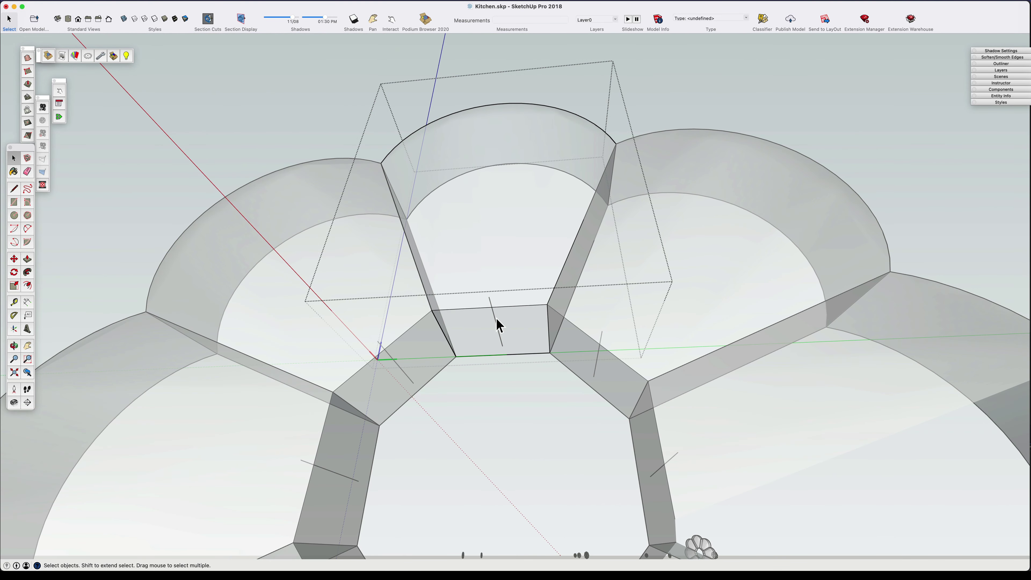
Move the petal's inner front edge back toward its rear edge so the florette petals slope toward the centre, and turn X-ray off
middle_drag(471, 301, 520, 344)
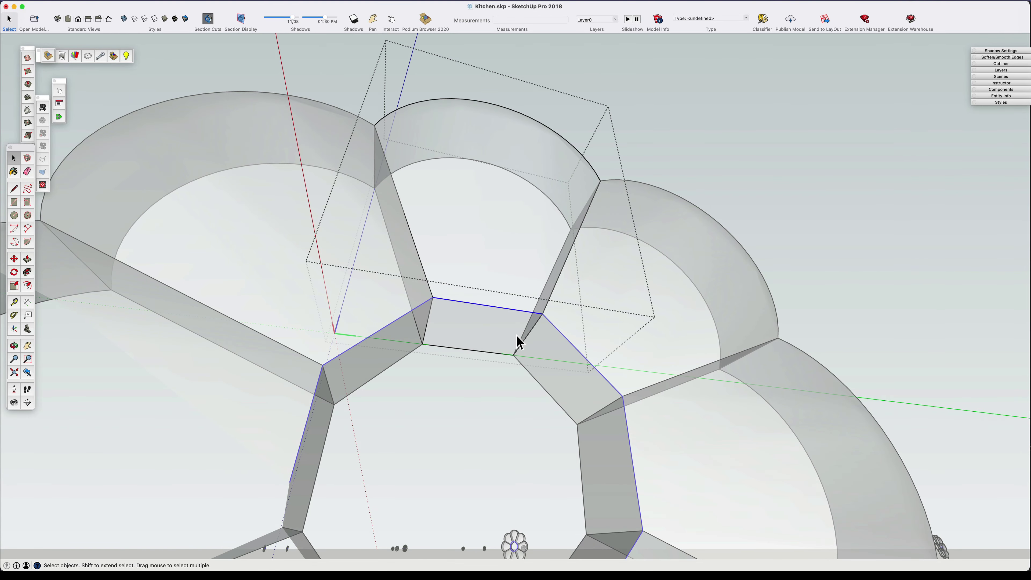
click(487, 307)
middle_drag(484, 316, 706, 280)
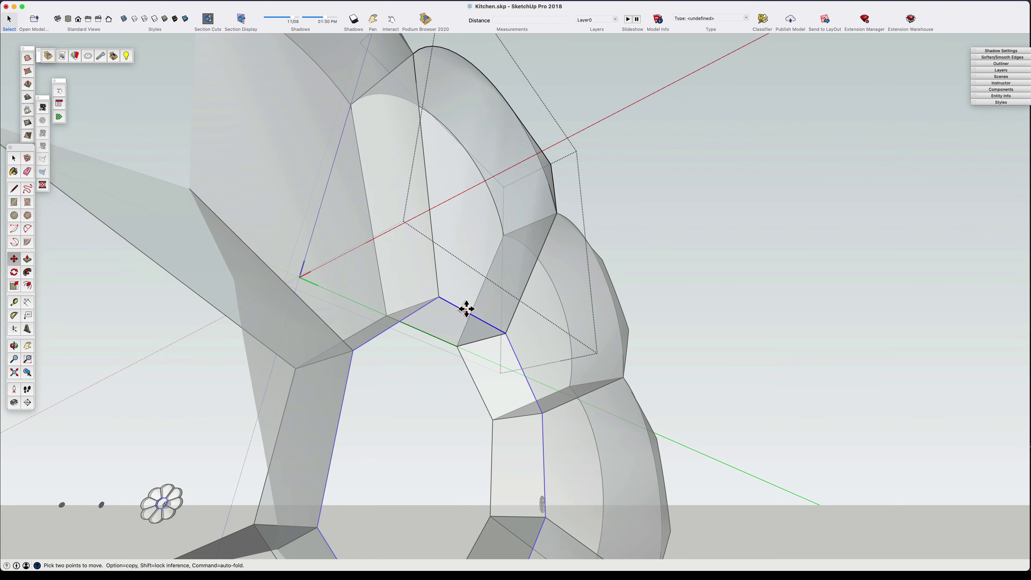
scroll(483, 317, up, 4)
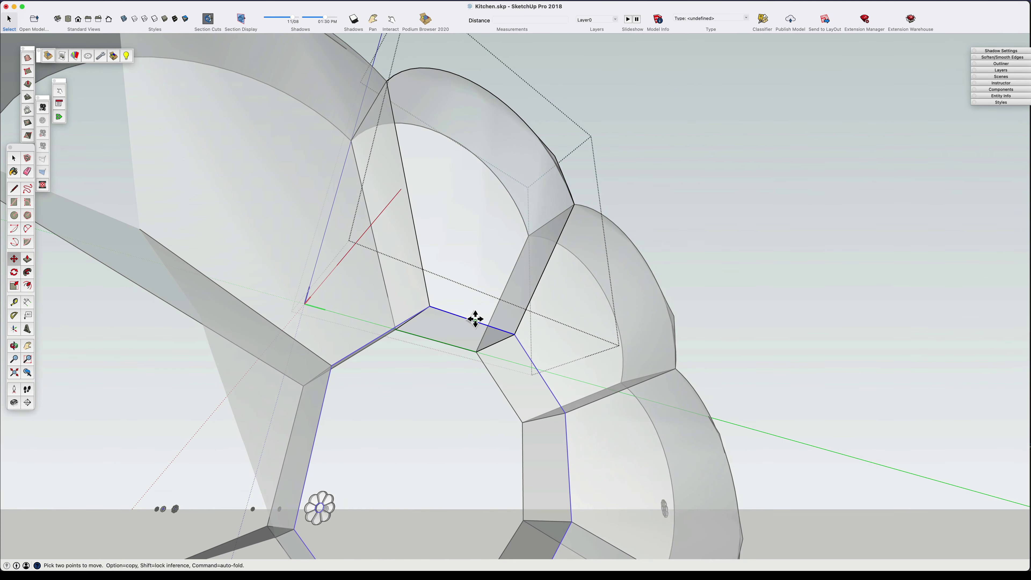
scroll(475, 322, down, 3)
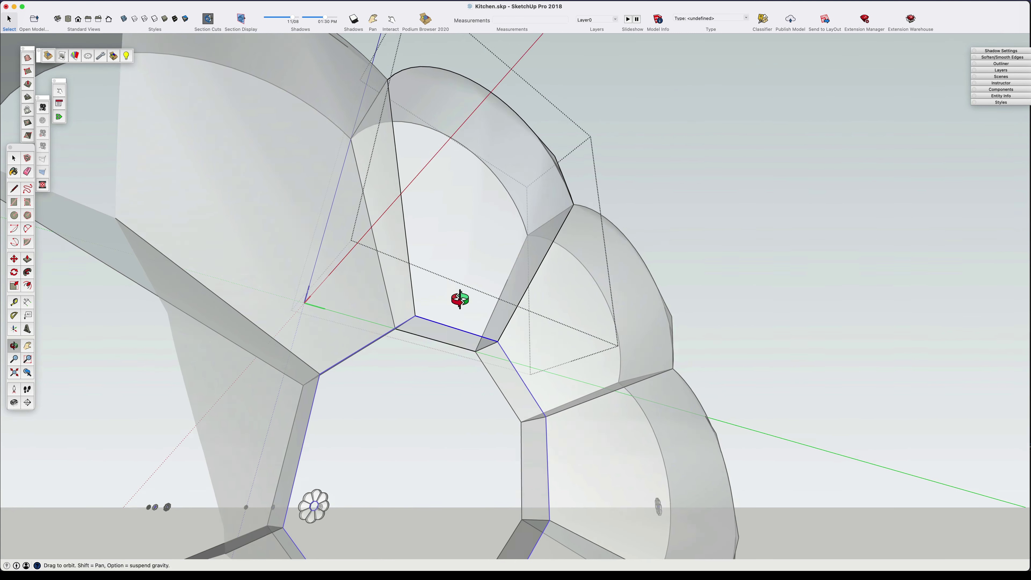
middle_drag(460, 302, 515, 382)
click(123, 22)
middle_drag(325, 191, 205, 281)
scroll(367, 307, down, 6)
scroll(367, 307, up, 3)
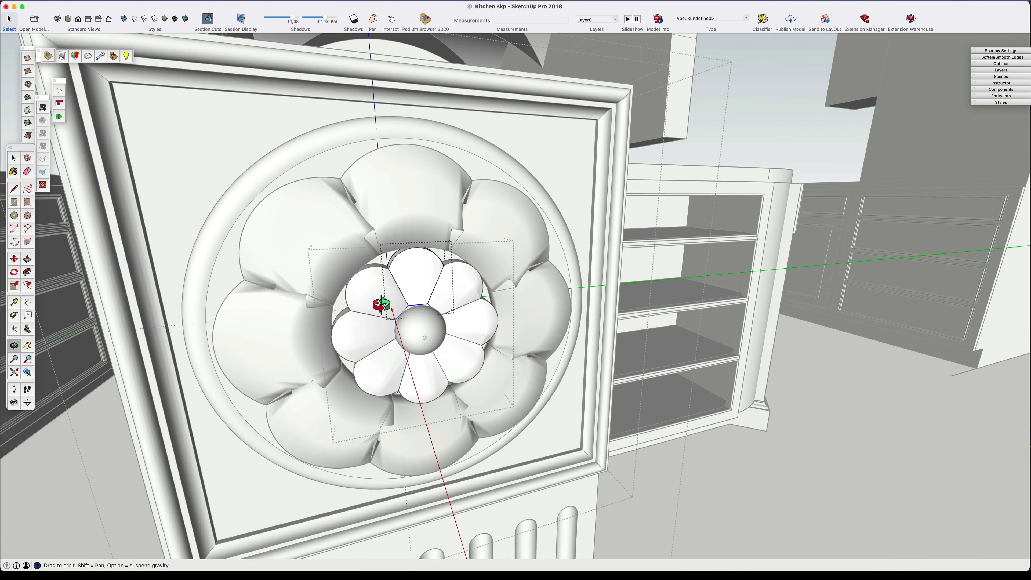
Move the Florette Center's dome back about 1/8" to seat it against the inner edges of the petals
middle_drag(361, 302, 672, 302)
scroll(403, 341, up, 5)
key(space)
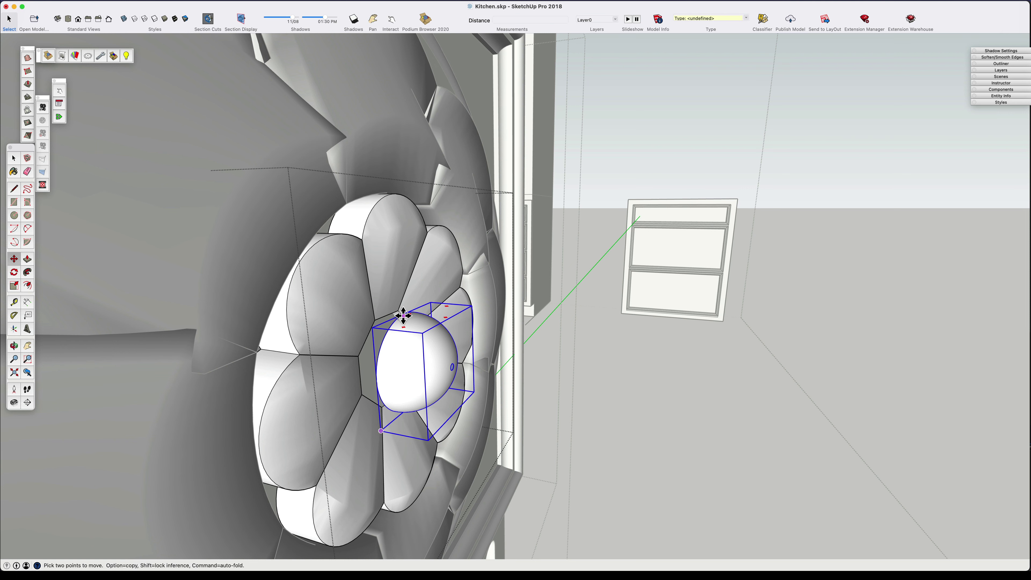
middle_drag(393, 302, 364, 290)
scroll(363, 291, up, 3)
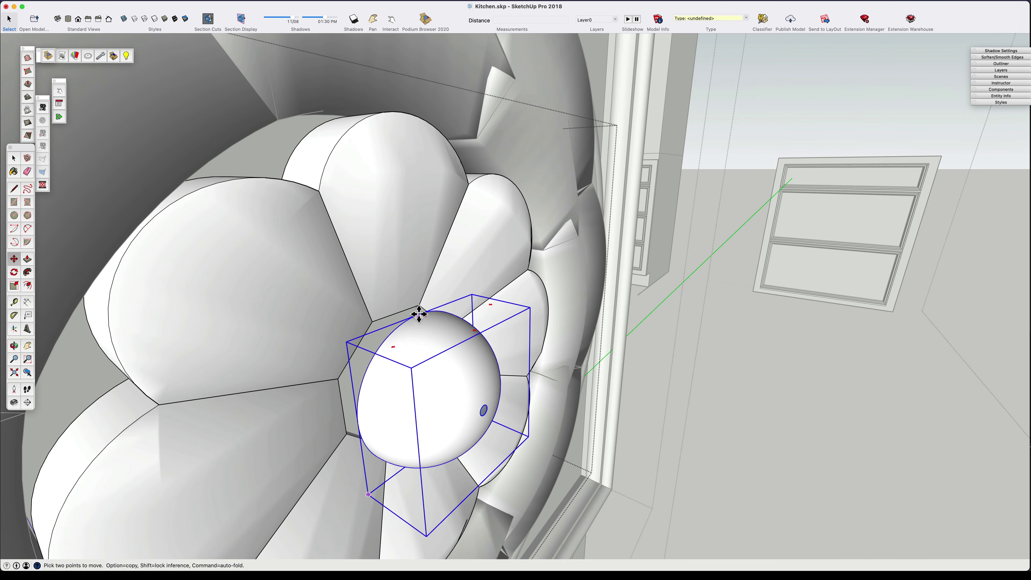
drag(398, 324, 370, 325)
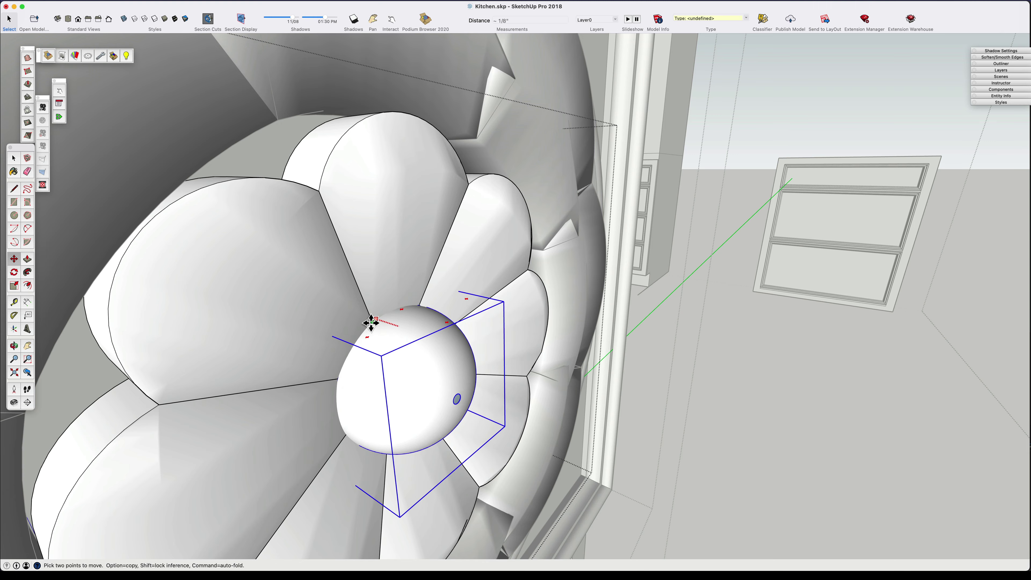
Examine the medallion from several angles and compare its petal arrangement with the carved rosette in the reference photo
middle_drag(371, 323, 491, 323)
scroll(444, 362, down, 5)
middle_drag(444, 361, 398, 353)
key(space)
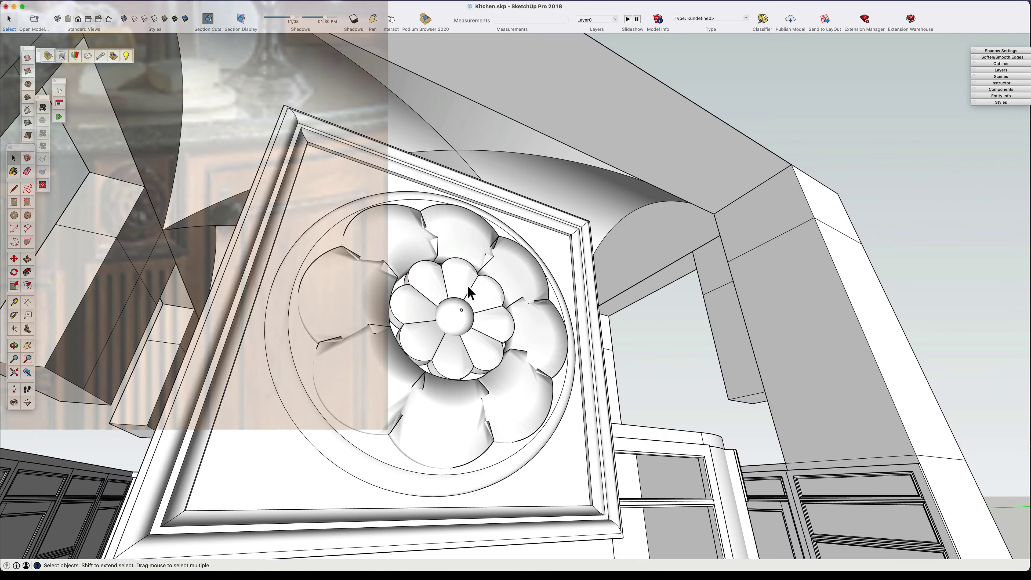
scroll(471, 286, up, 3)
middle_drag(365, 298, 365, 447)
middle_drag(345, 357, 427, 451)
scroll(428, 437, down, 8)
middle_drag(506, 384, 558, 380)
middle_drag(459, 388, 448, 336)
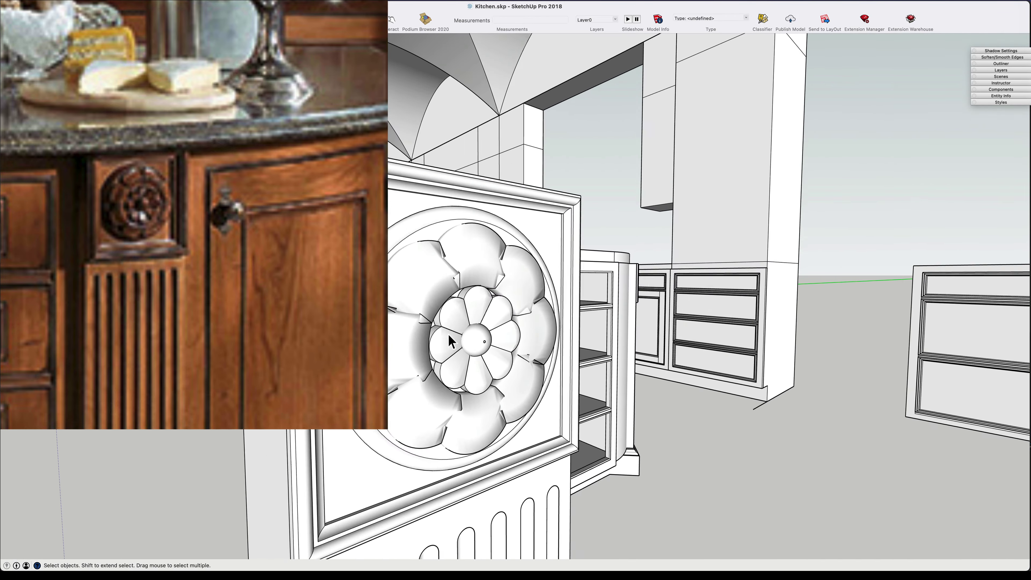
Open the rosette for editing and rotate all eight outer petals 22.5 degrees about the disc's centre
double_click(449, 336)
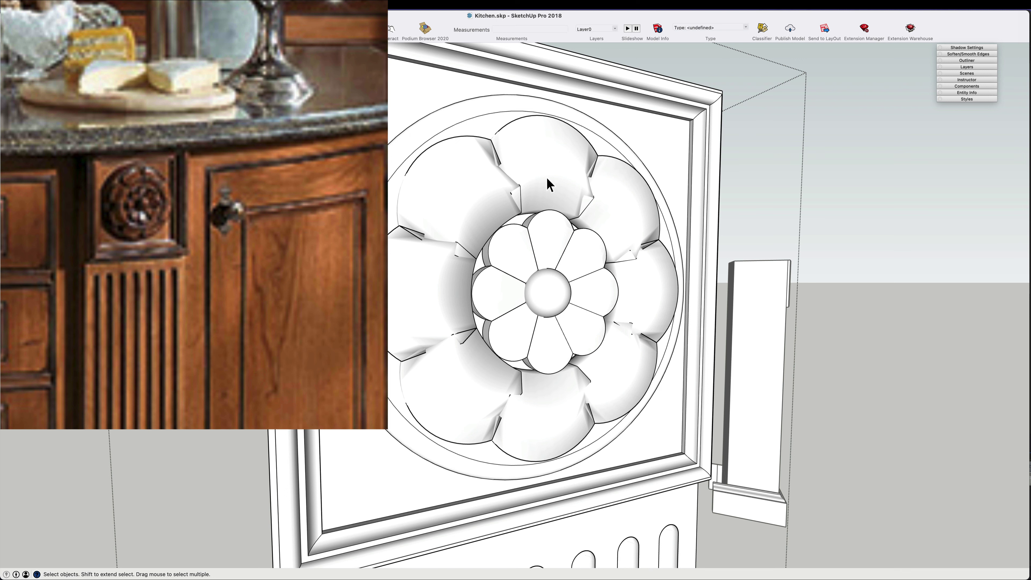
click(464, 242)
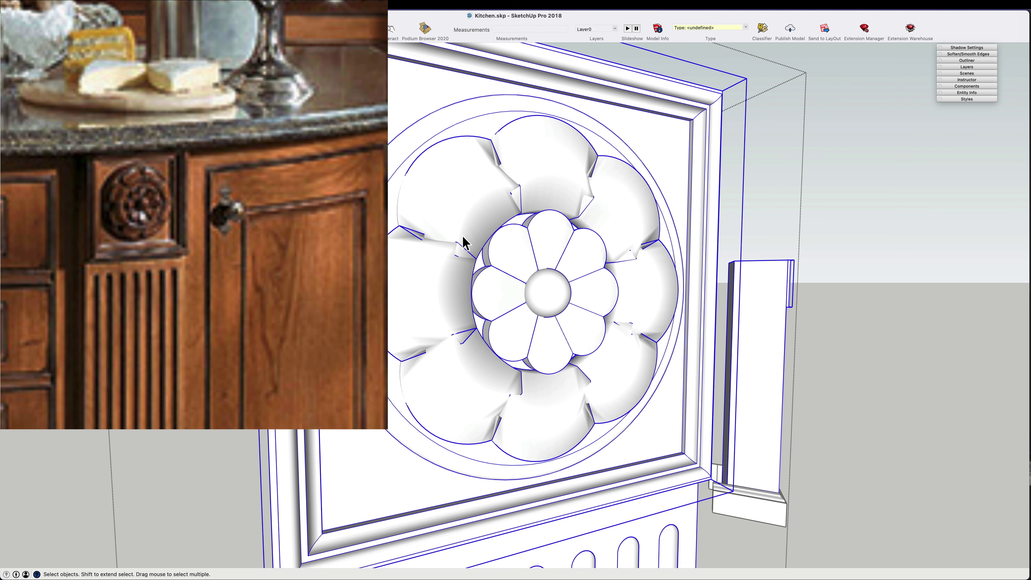
double_click(547, 176)
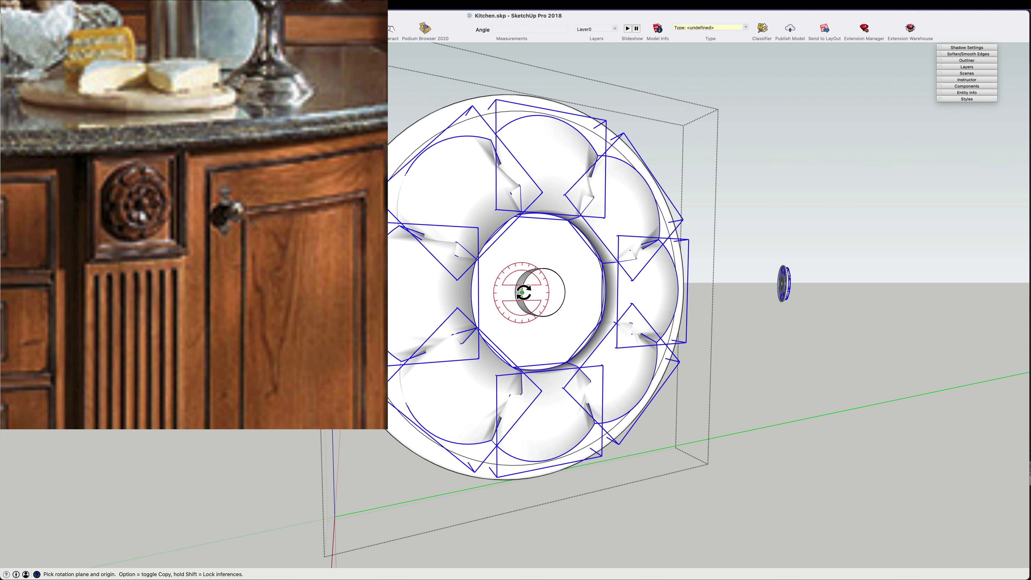
scroll(545, 292, up, 5)
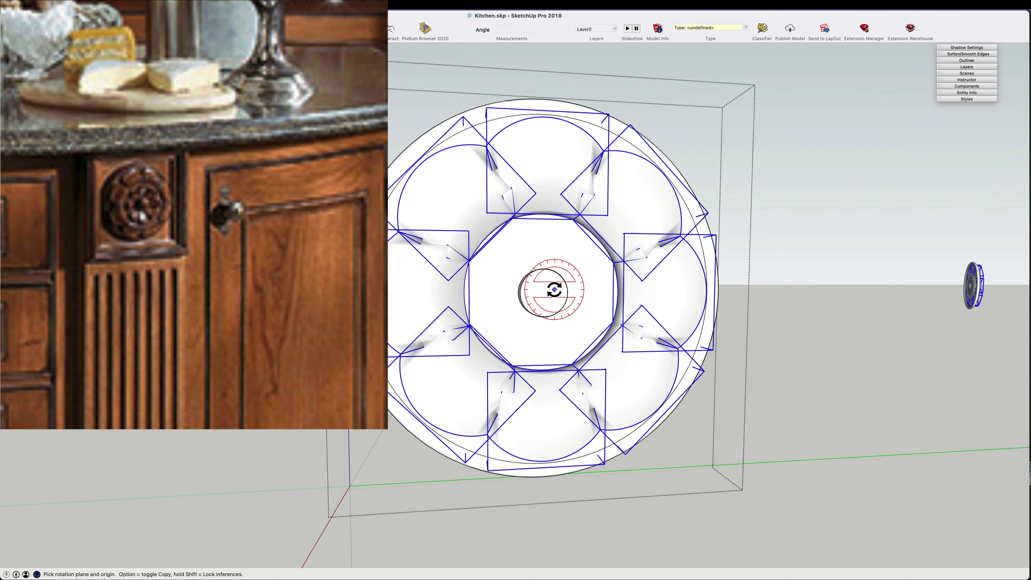
click(544, 293)
click(545, 251)
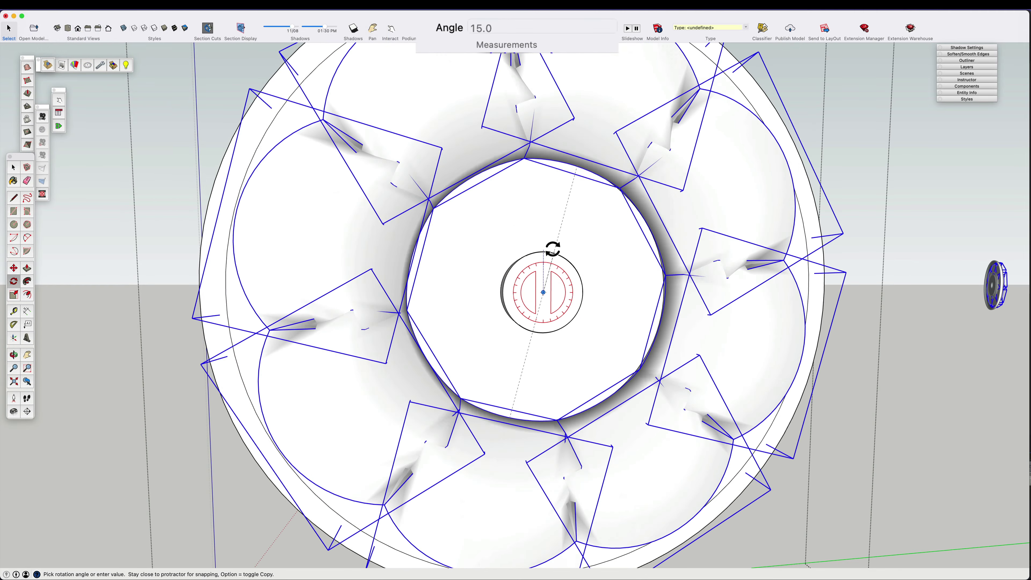
click(563, 253)
key(Return)
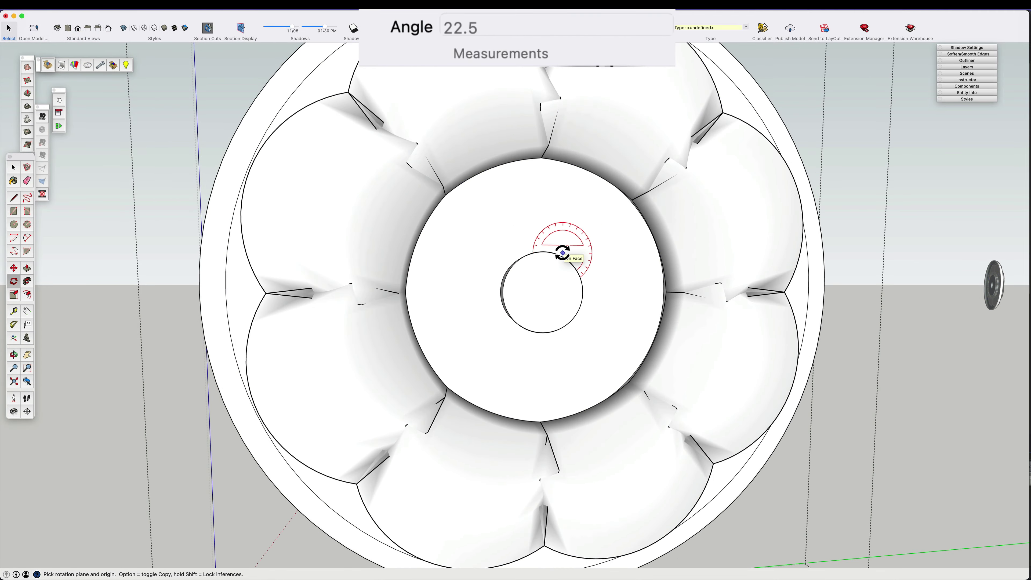
Close the nested rosette and medallion and check the alignment of the outer petals with the florette from several angles
scroll(490, 291, down, 4)
middle_drag(491, 290, 603, 285)
key(space)
scroll(536, 290, up, 3)
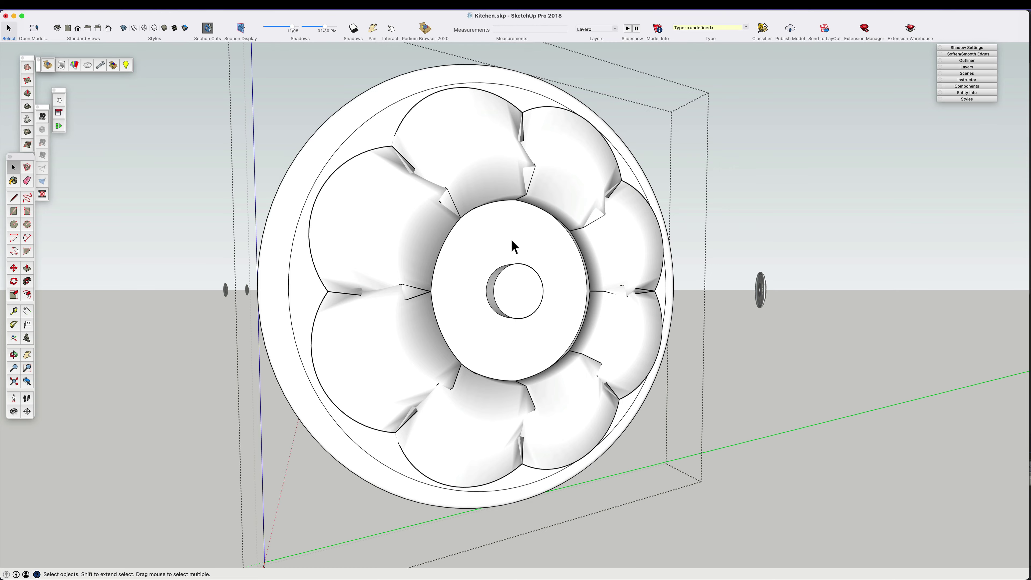
key(Escape)
key(Escape)
middle_drag(565, 253, 417, 256)
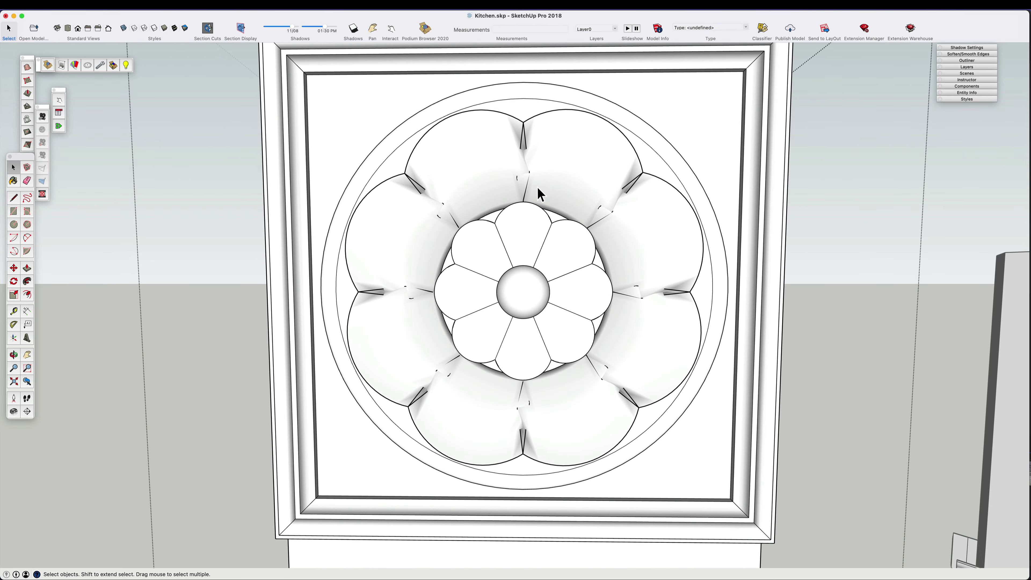
middle_drag(442, 243, 703, 235)
scroll(611, 274, up, 5)
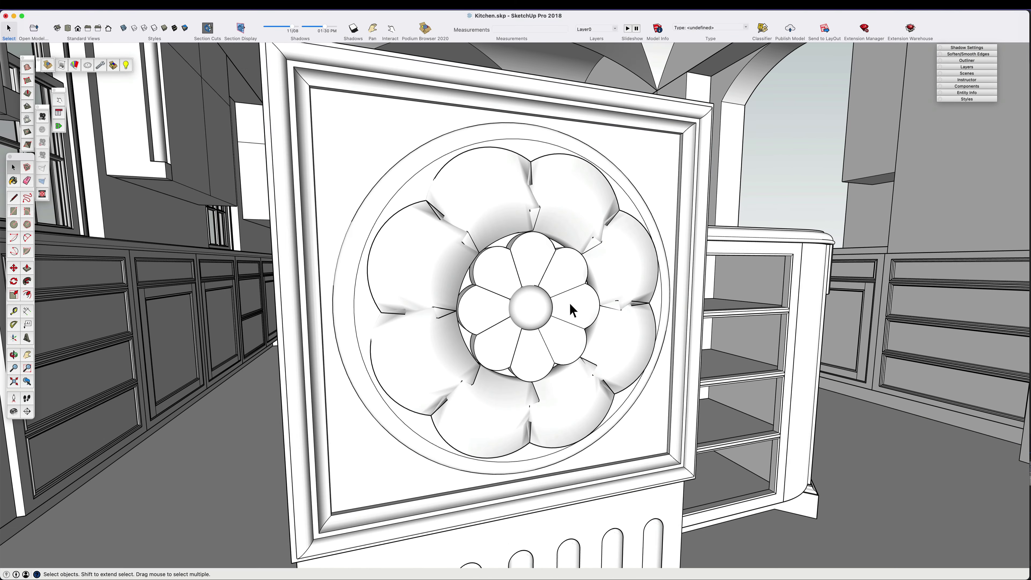